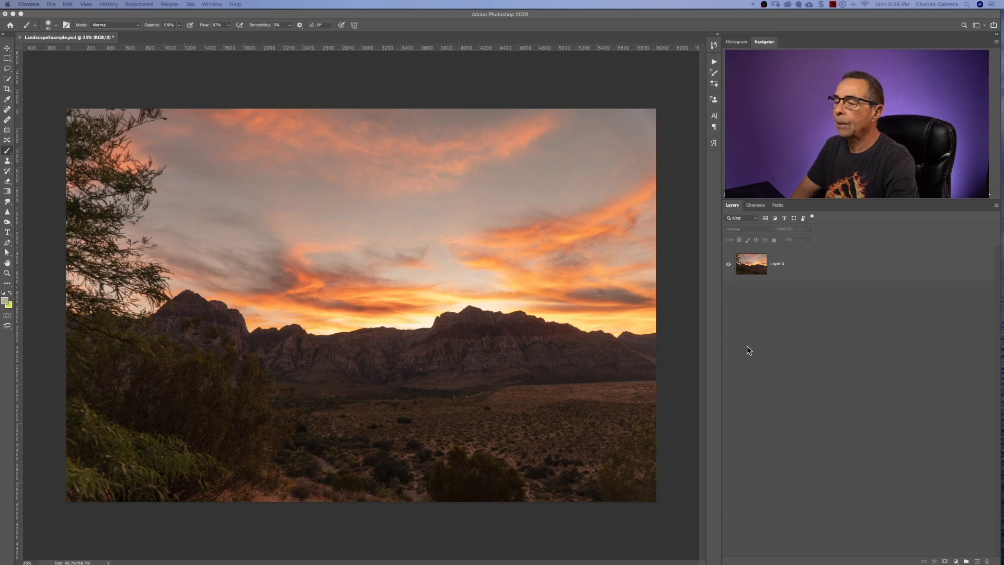
Load the RGB composite channel's luminosity as a selection and save that selection as a new alpha channel
{"action": "left_click", "coordinate": [760, 207]}
{"action": "left_click", "coordinate": [760, 207]}
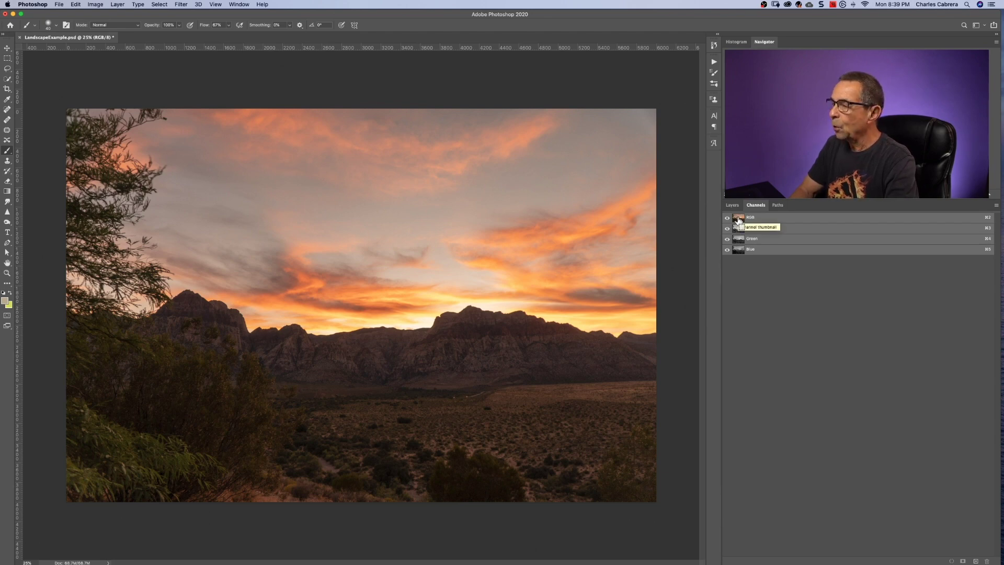
{"action": "left_click", "coordinate": [738, 220], "text": "super"}
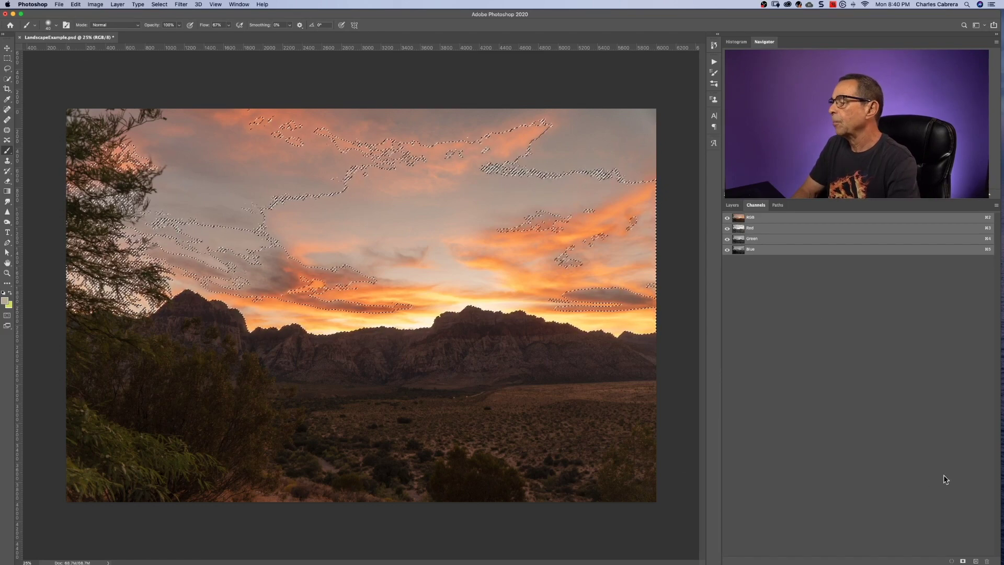
{"action": "left_click", "coordinate": [964, 561]}
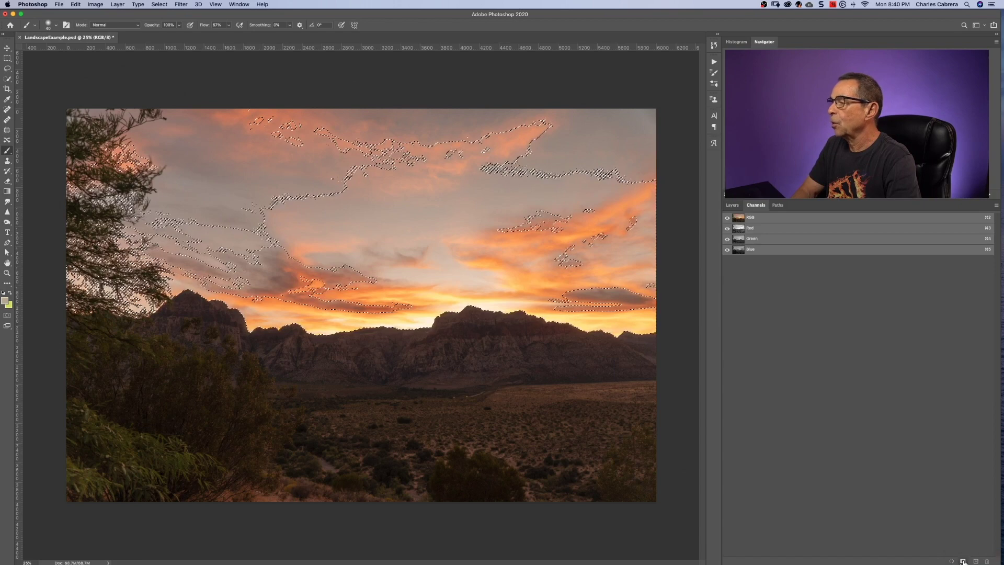
Rename the new alpha channel as highlights1
{"action": "double_click", "coordinate": [754, 260]}
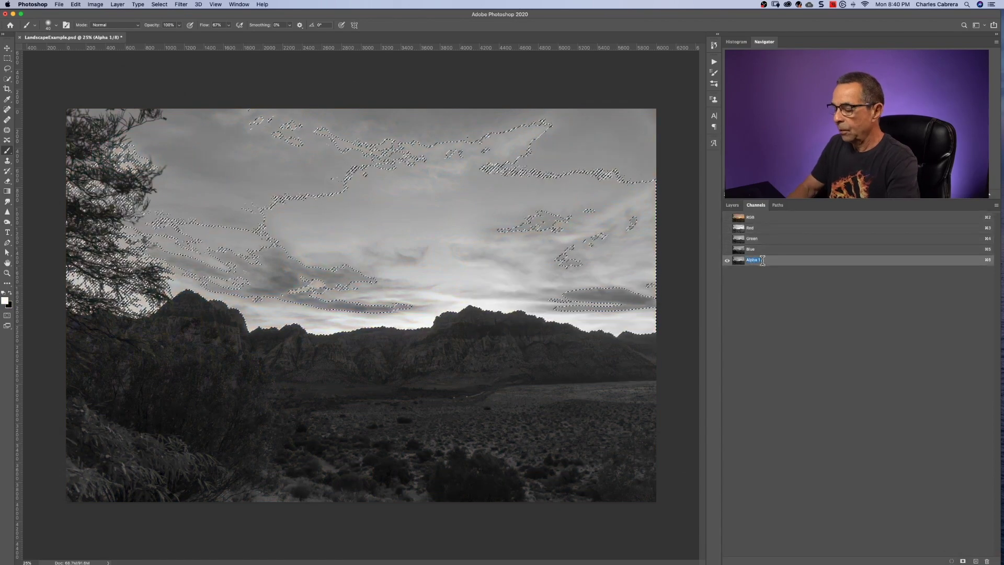
{"action": "type", "text": "h"}
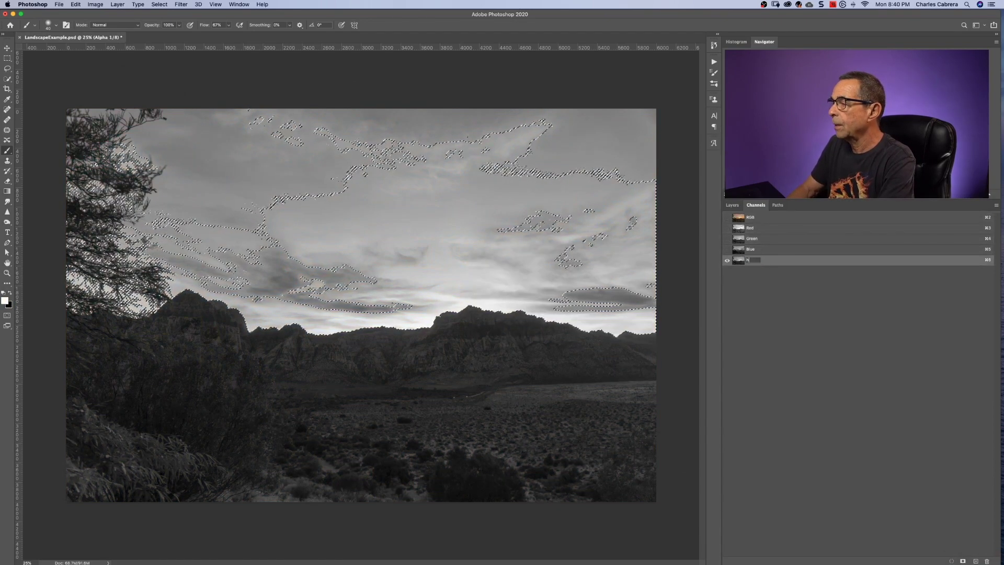
{"action": "type", "text": "ighligh"}
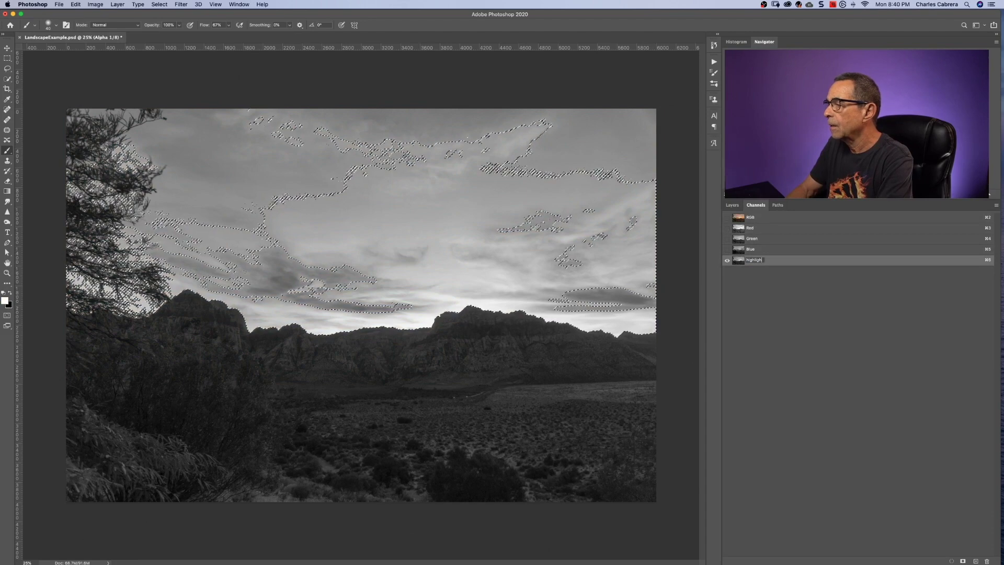
{"action": "type", "text": "ts1"}
{"action": "key", "text": "Return"}
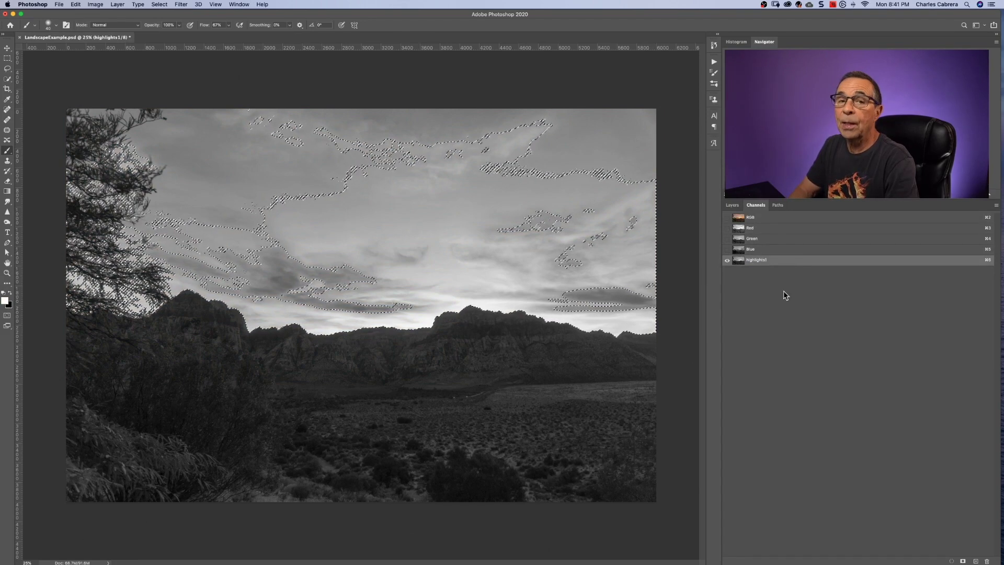
Restore the RGB composite view, add a Curves adjustment layer masked by the highlights selection, and pull its midtones down slightly
{"action": "left_click", "coordinate": [739, 222]}
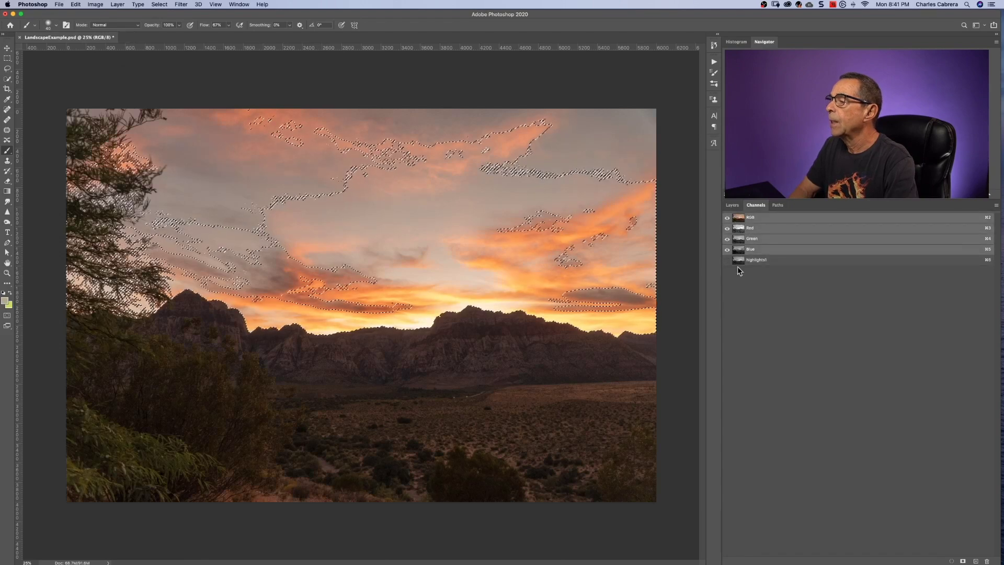
{"action": "left_click", "coordinate": [732, 205]}
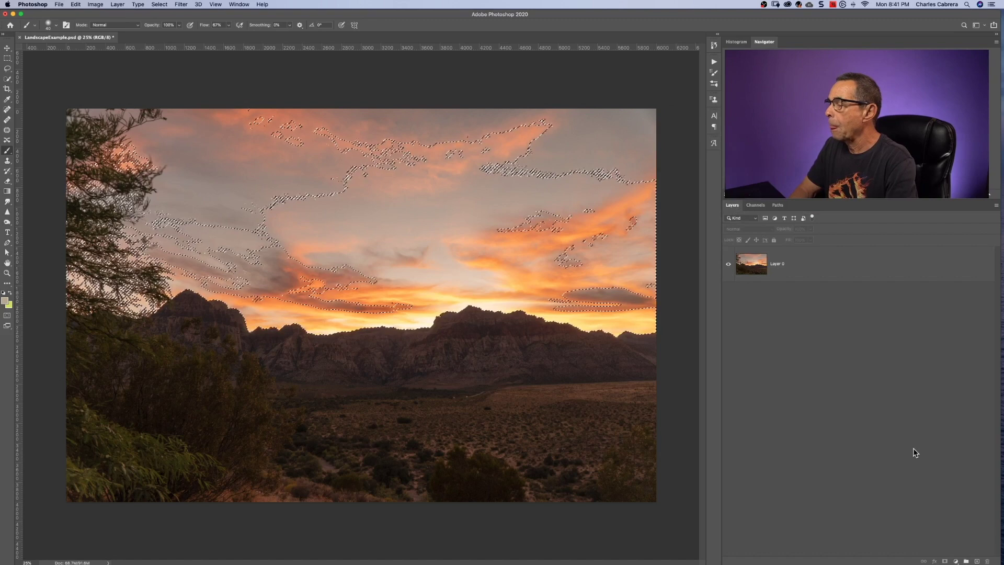
{"action": "left_click", "coordinate": [956, 561]}
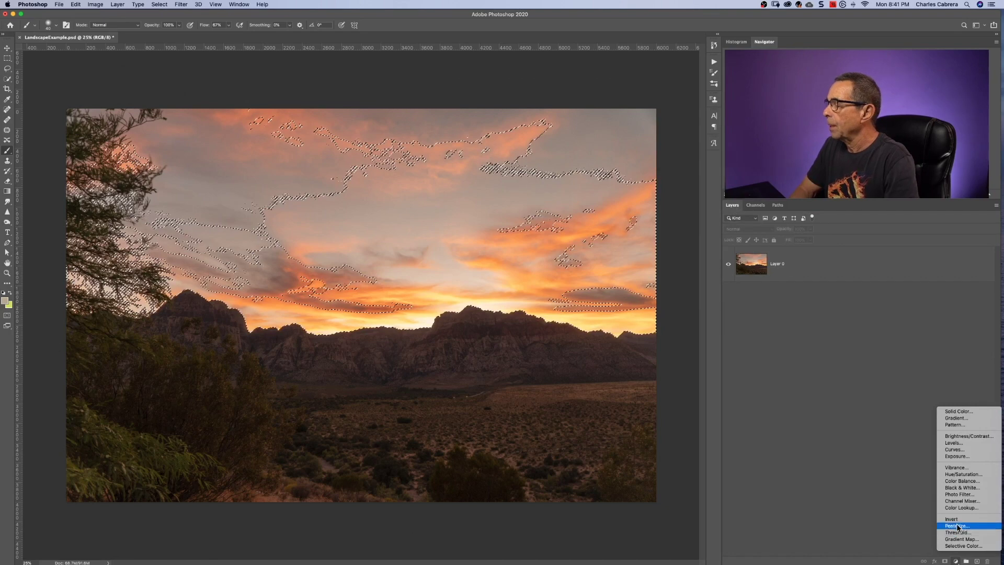
{"action": "left_click", "coordinate": [955, 449]}
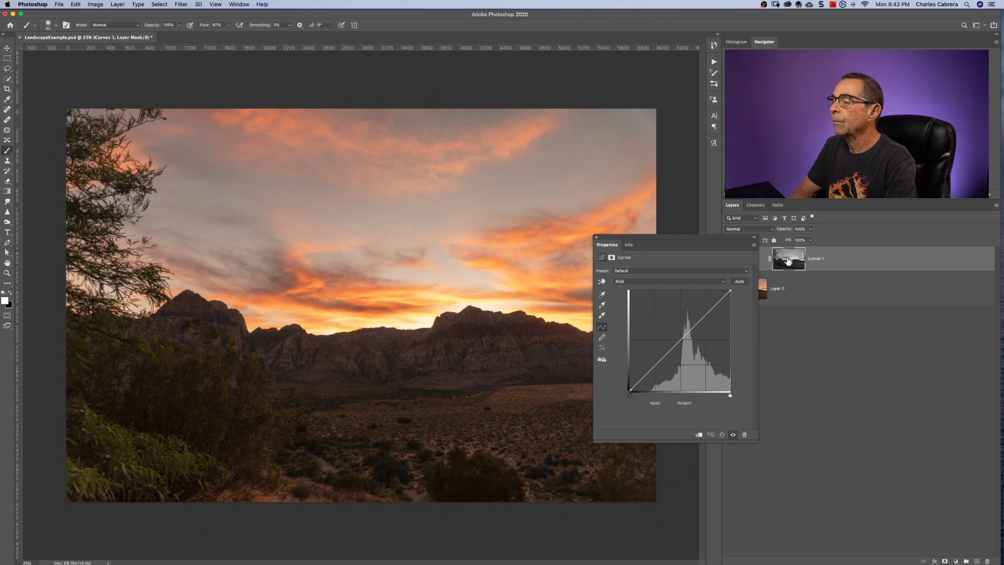
{"action": "mouse_move", "coordinate": [683, 339]}
{"action": "left_mouse_down"}
{"action": "mouse_move", "coordinate": [690, 351]}
{"action": "mouse_move", "coordinate": [674, 332]}
{"action": "mouse_move", "coordinate": [685, 347]}
{"action": "left_mouse_up"}
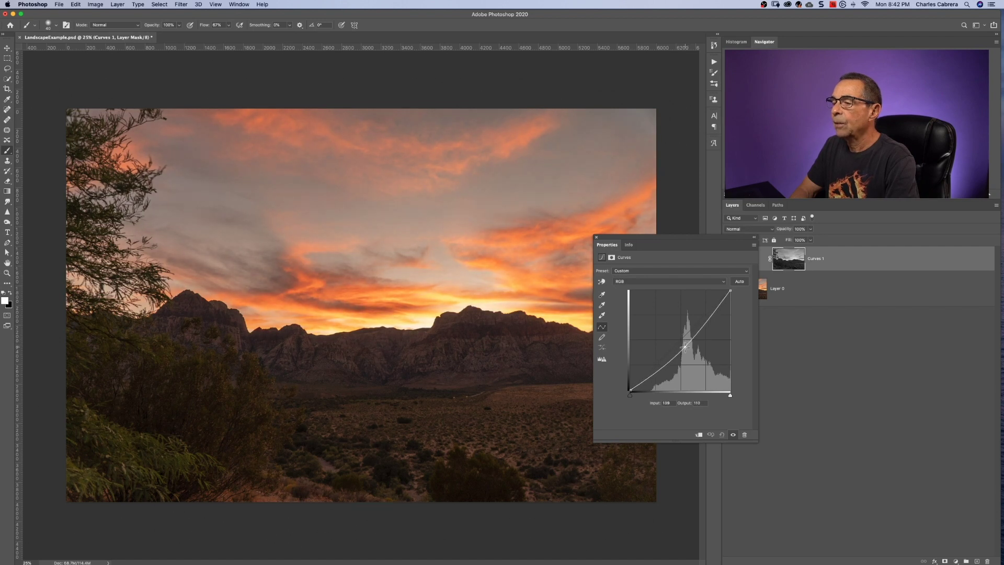
{"action": "left_click", "coordinate": [749, 308]}
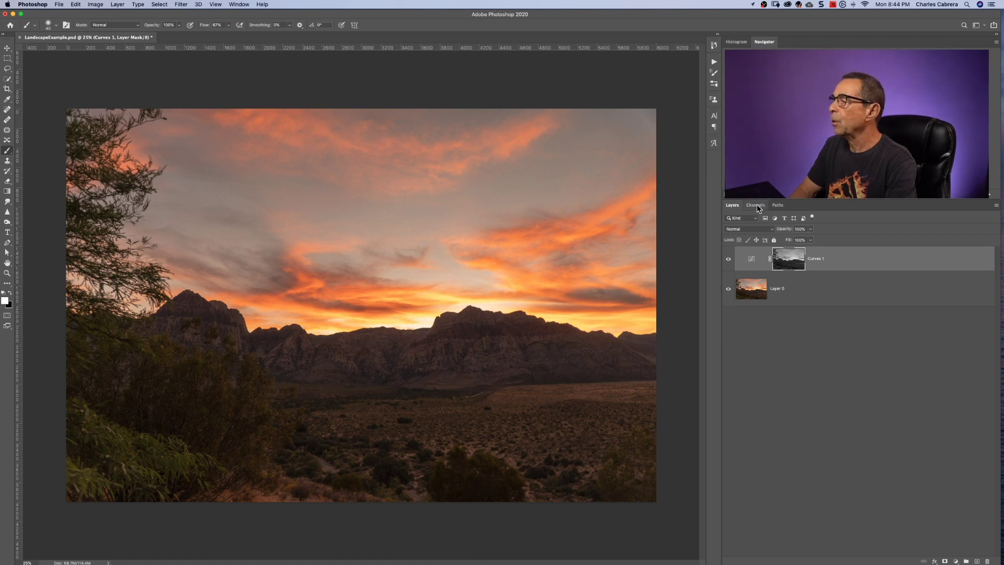
Load the highlights1 channel as a selection and intersect it with itself to narrow it to brighter tones
{"action": "left_click", "coordinate": [756, 205]}
{"action": "left_click", "coordinate": [738, 272]}
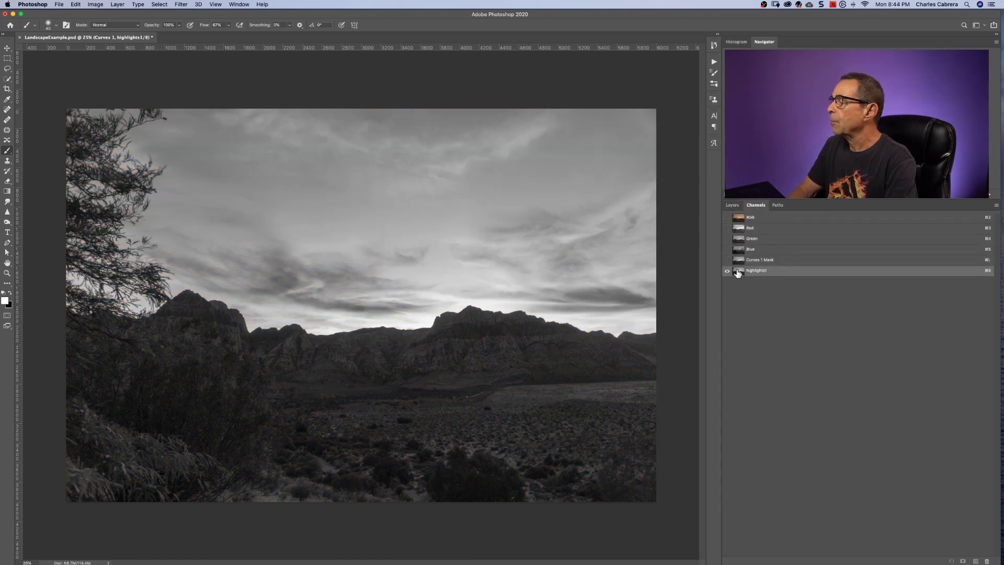
{"action": "left_click", "coordinate": [738, 272]}
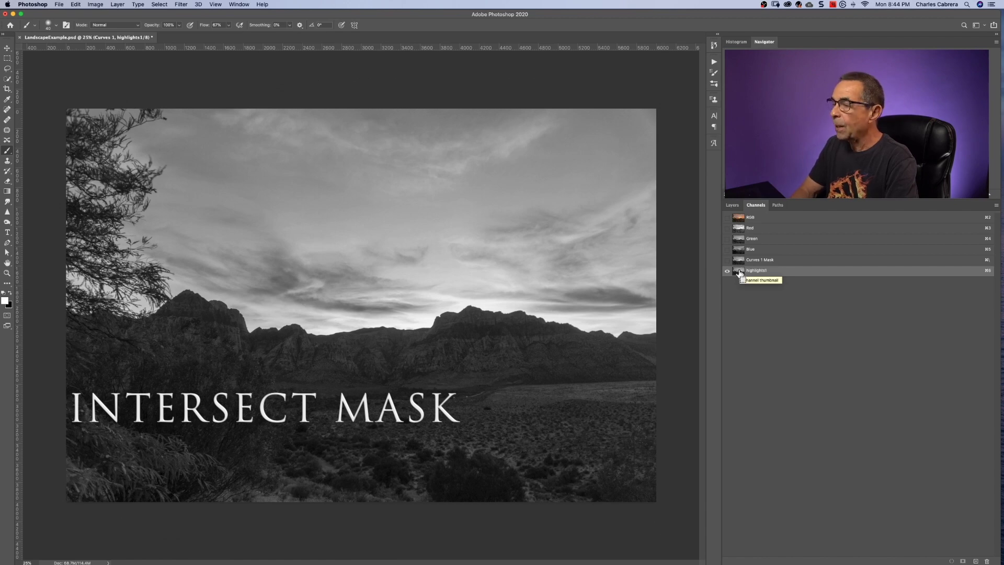
{"action": "left_click", "coordinate": [739, 271], "text": "alt+shift+super"}
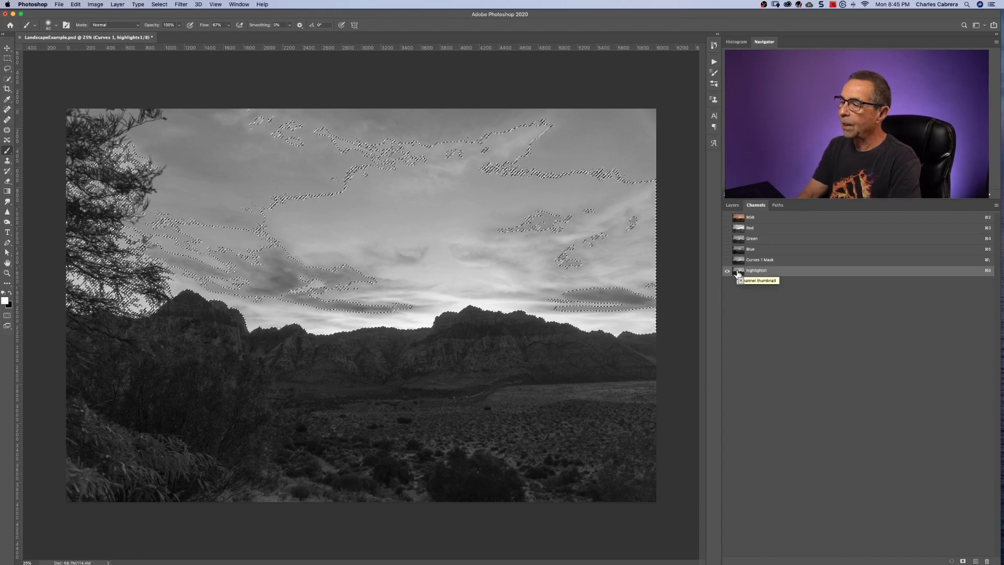
{"action": "left_click", "coordinate": [739, 273], "text": "super"}
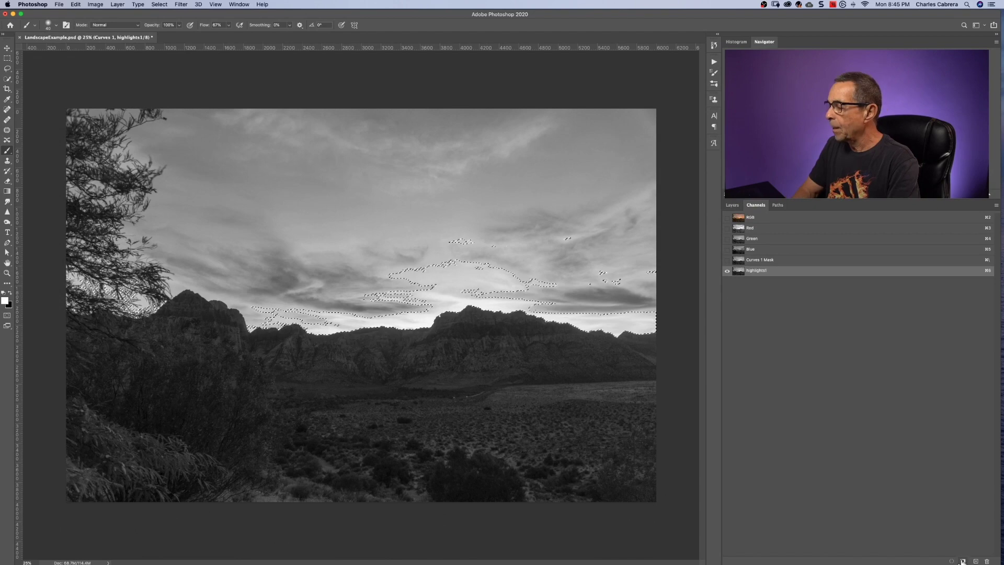
Save the narrowed selection as a new alpha channel named highlights2 and display only that channel
{"action": "left_click", "coordinate": [963, 561]}
{"action": "left_click", "coordinate": [727, 281]}
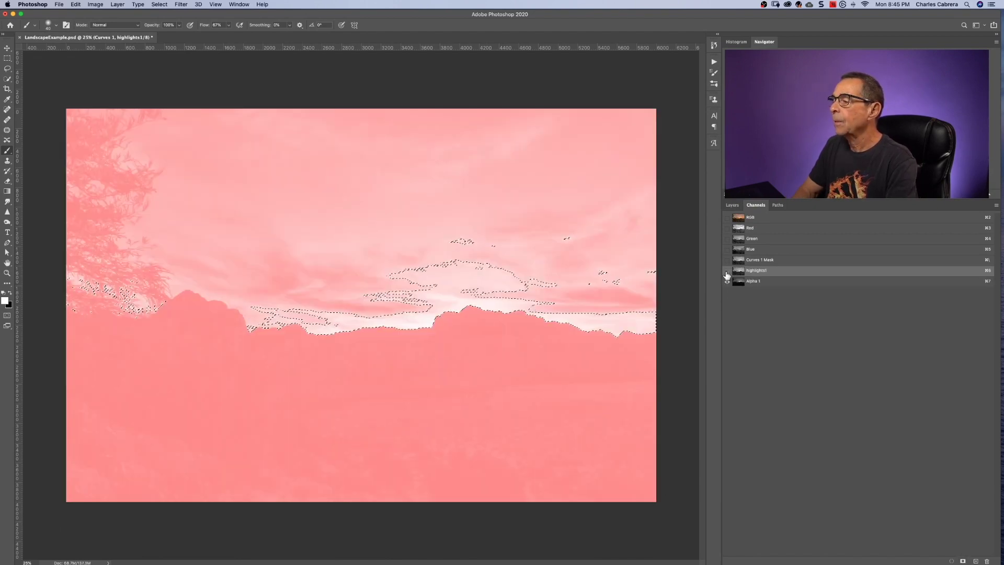
{"action": "left_click", "coordinate": [727, 280]}
{"action": "double_click", "coordinate": [753, 281]}
{"action": "type", "text": "highlights2"}
{"action": "key", "text": "Return"}
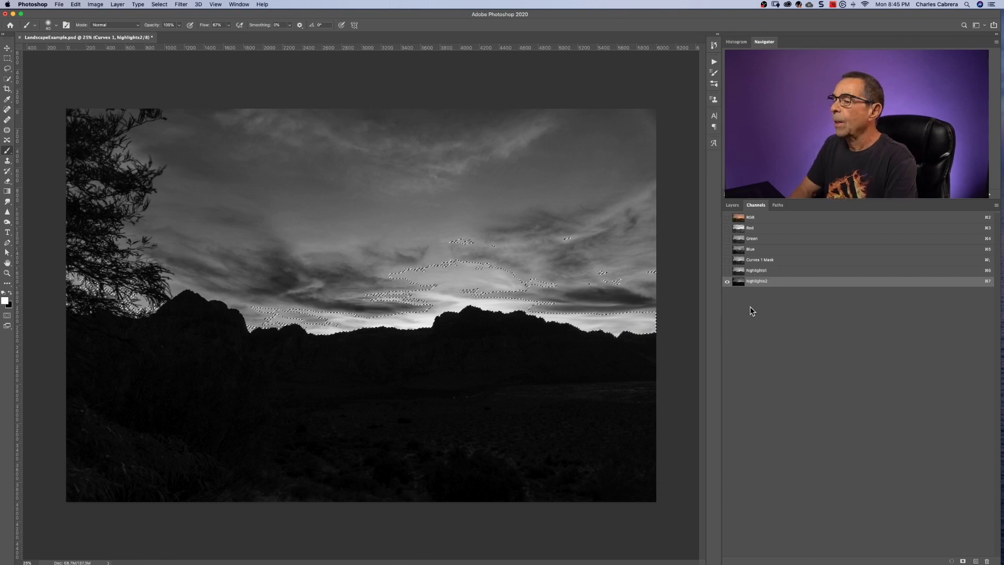
Intersect the selection with the highlights2 channel and save the result as an alpha channel named highlights3
{"action": "left_click", "coordinate": [739, 283], "text": "super"}
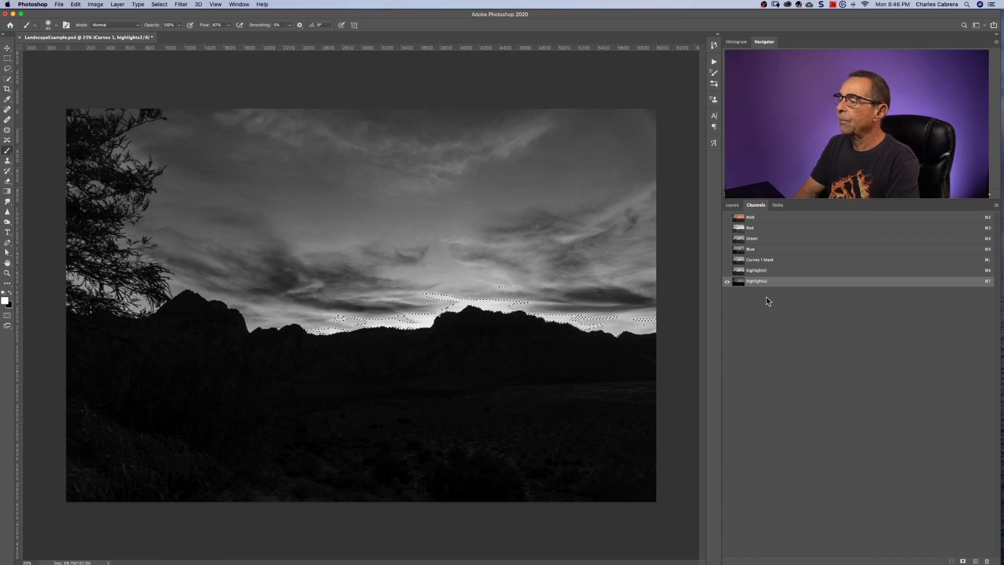
{"action": "left_click", "coordinate": [963, 562]}
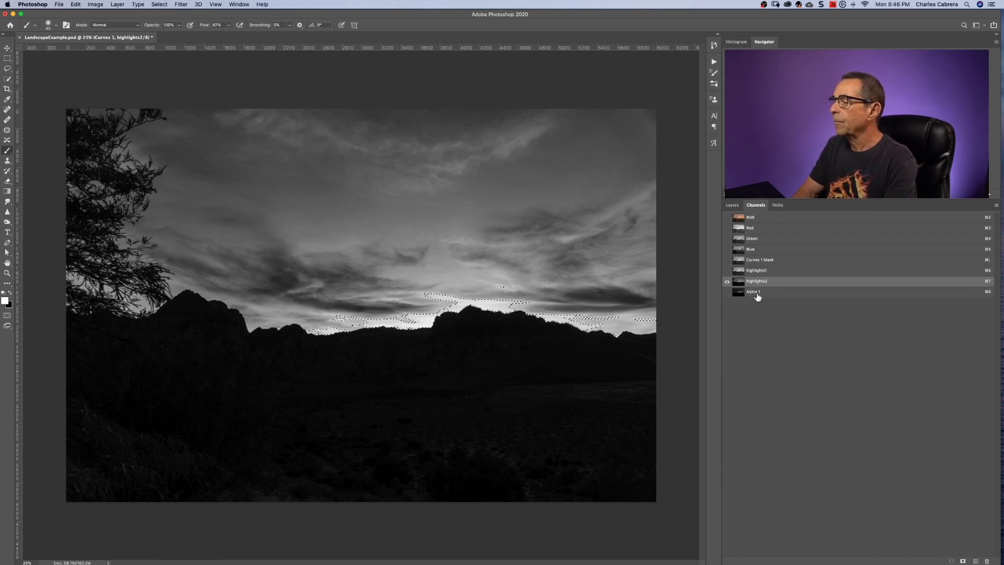
{"action": "double_click", "coordinate": [758, 297]}
{"action": "type", "text": "highlights3"}
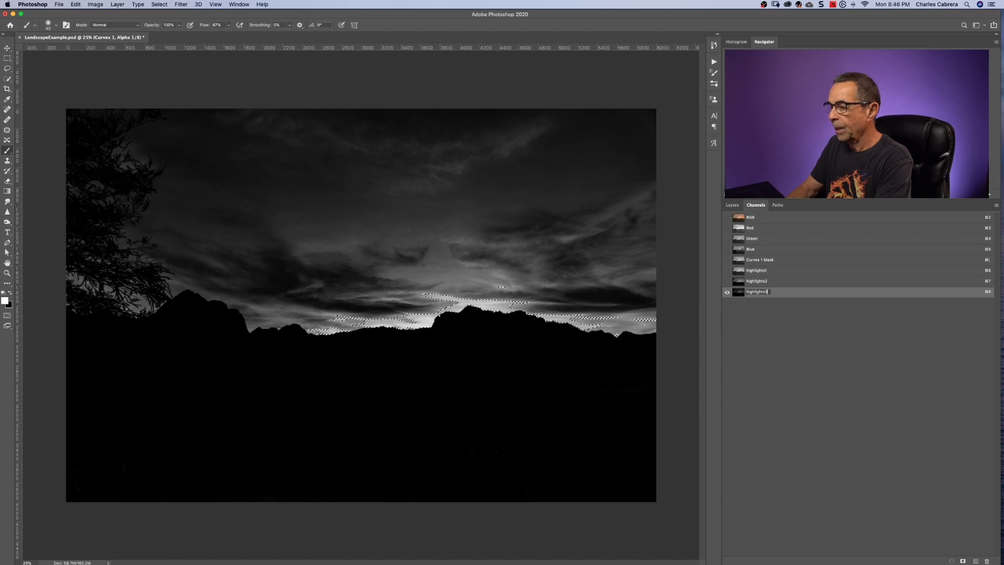
{"action": "key", "text": "Return"}
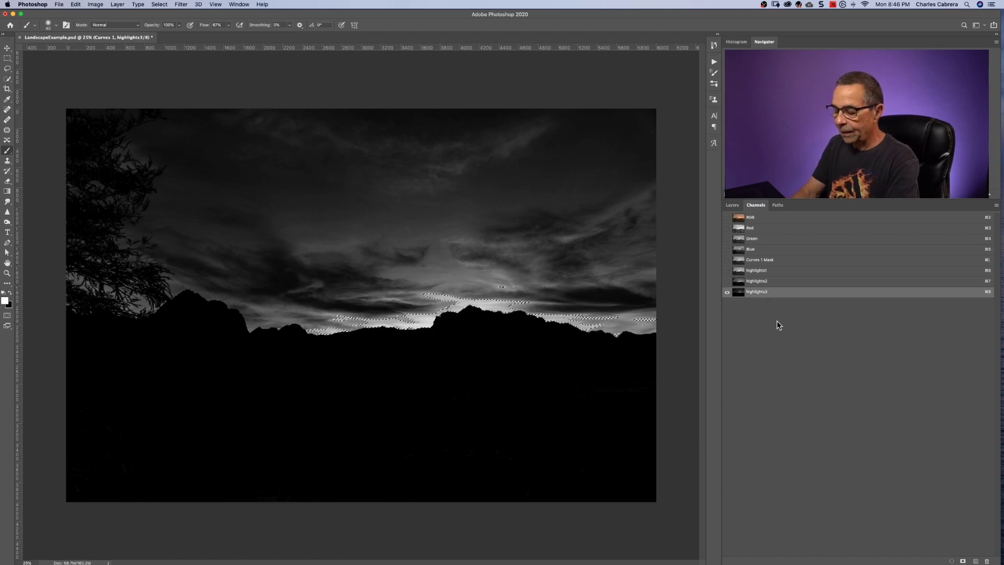
View the highlights1 and highlights2 channels, then load highlights2 as the active selection
{"action": "left_click", "coordinate": [727, 271]}
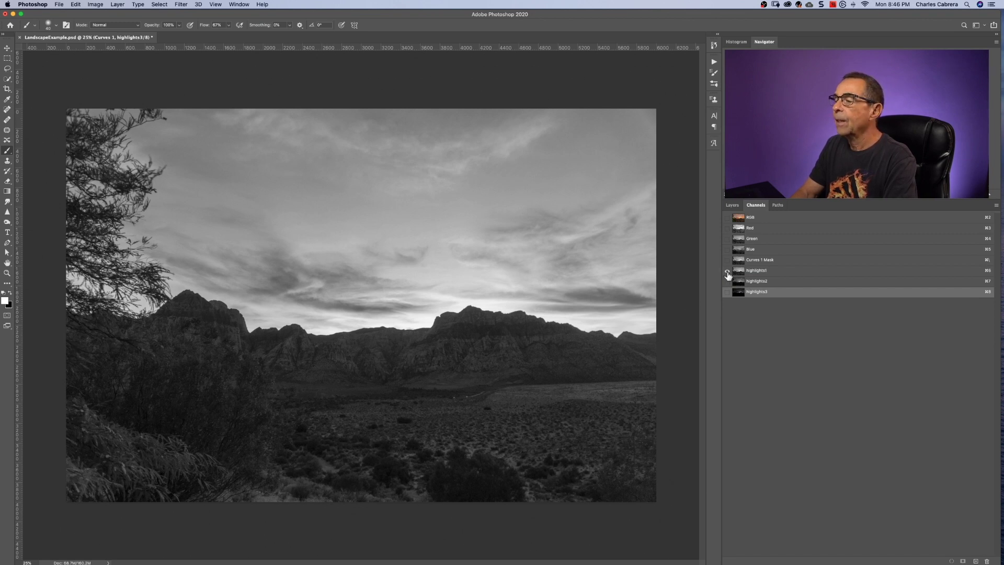
{"action": "left_click", "coordinate": [727, 281]}
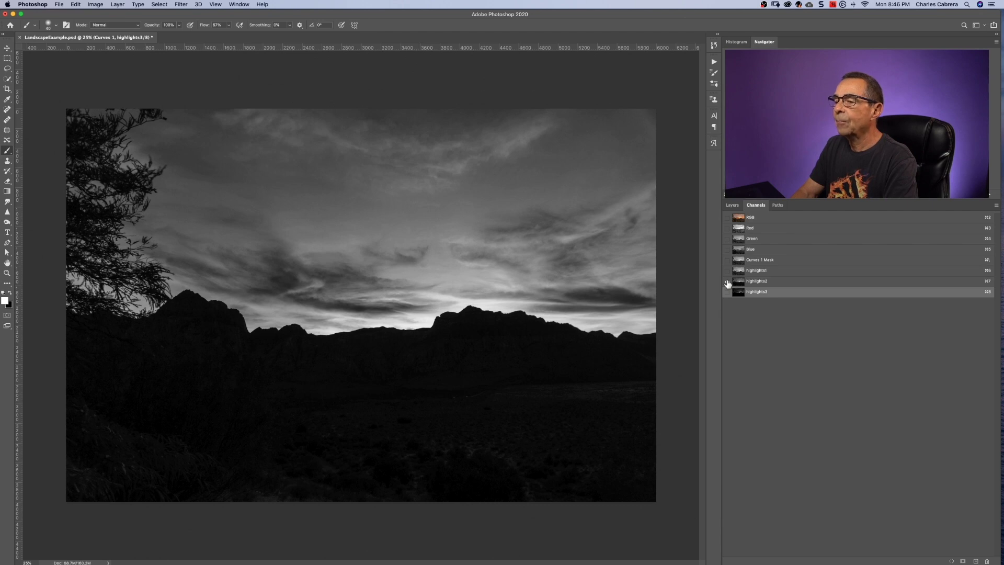
{"action": "left_click", "coordinate": [739, 284], "text": "super"}
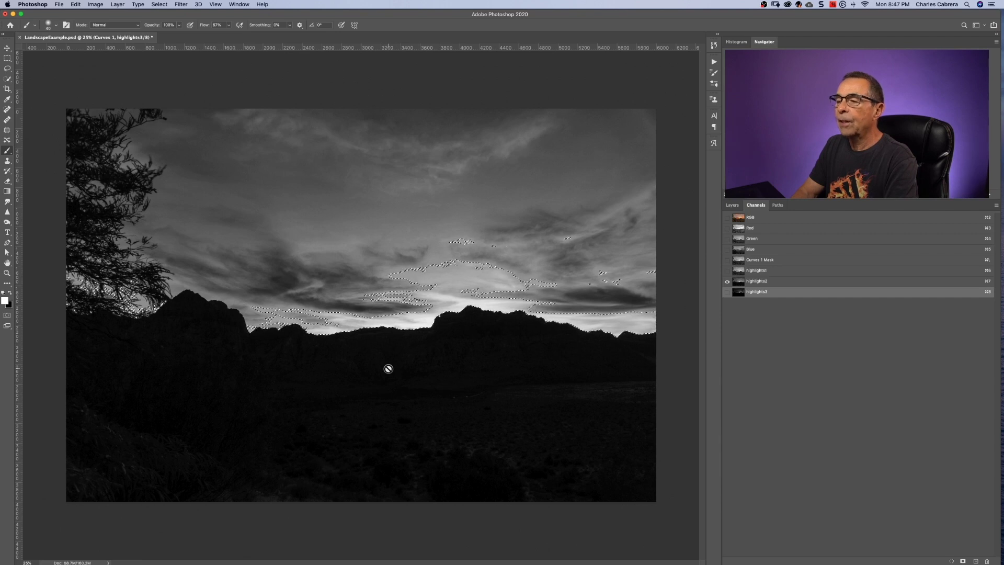
Compare the highlights3 mask with the highlights2 mask by switching which channel is visible
{"action": "left_click", "coordinate": [727, 292]}
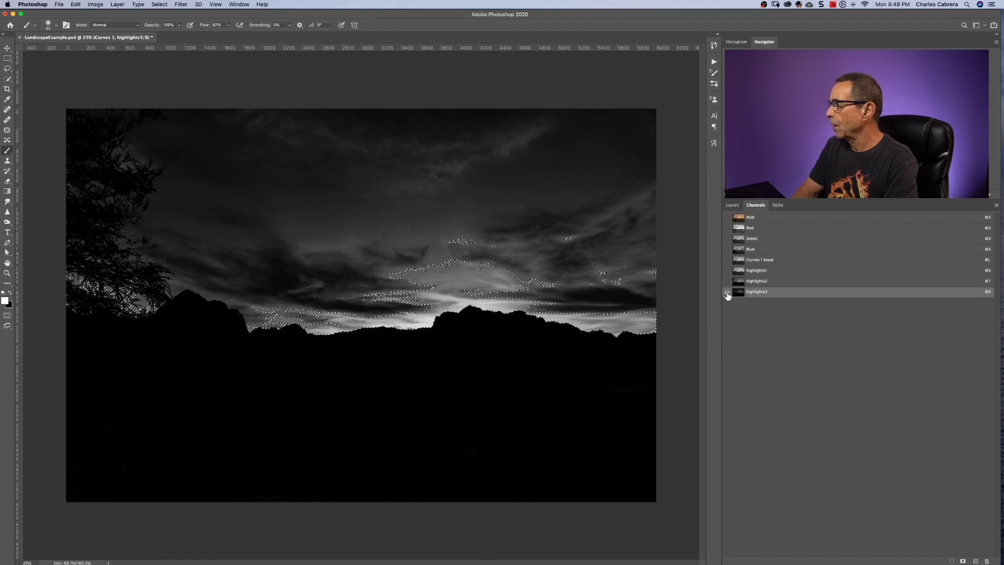
{"action": "left_click", "coordinate": [728, 294]}
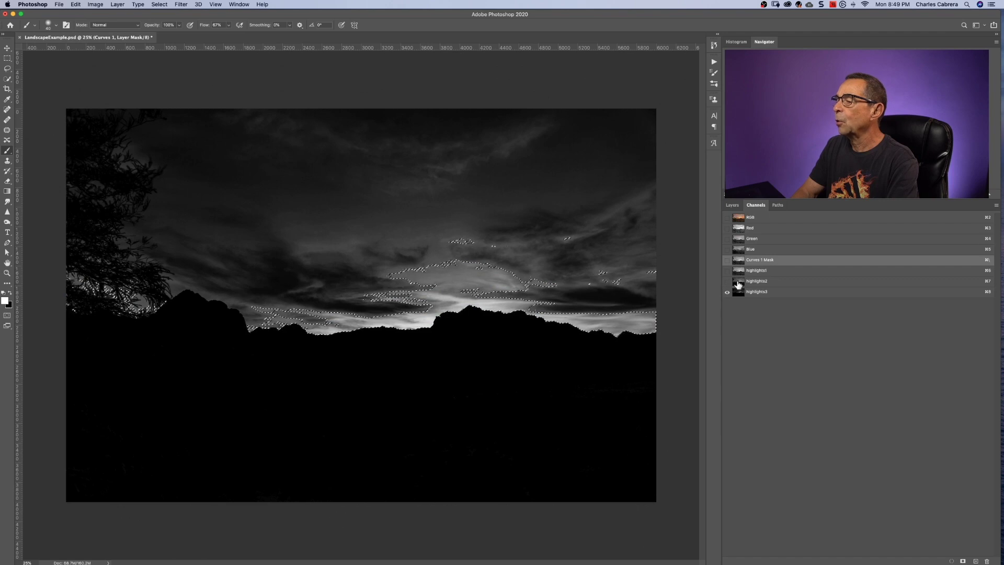
{"action": "left_click", "coordinate": [727, 282]}
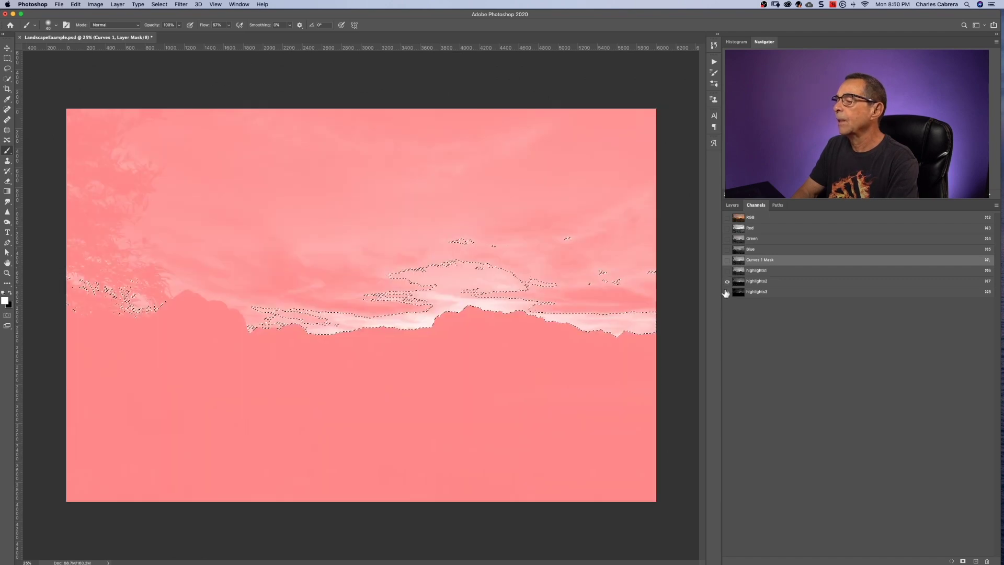
{"action": "left_click", "coordinate": [726, 292]}
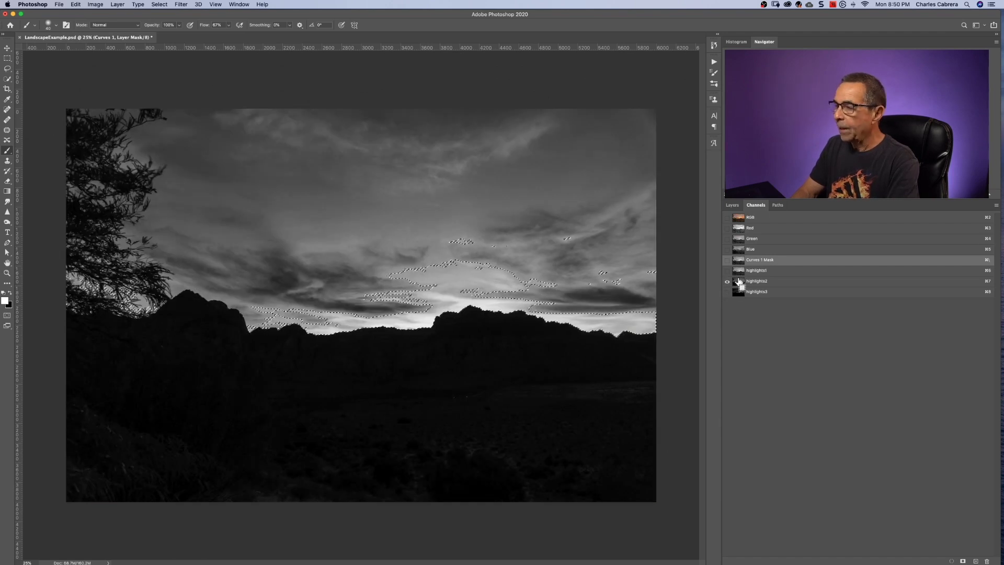
Return to the RGB image, add a Curves adjustment layer masked by the highlights2 selection, and pull its midtones down slightly
{"action": "left_click", "coordinate": [737, 218]}
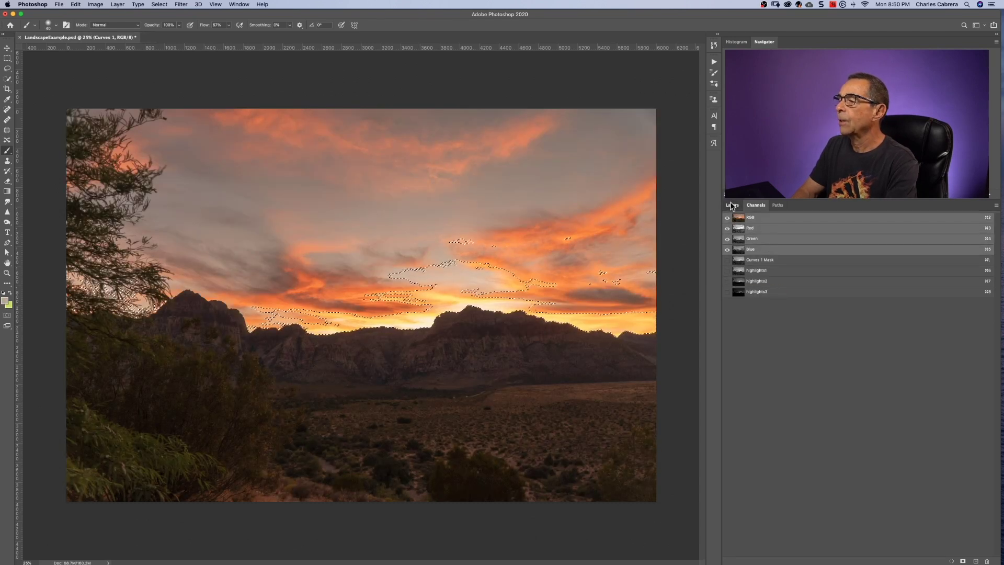
{"action": "left_click", "coordinate": [731, 204]}
{"action": "left_click", "coordinate": [956, 561]}
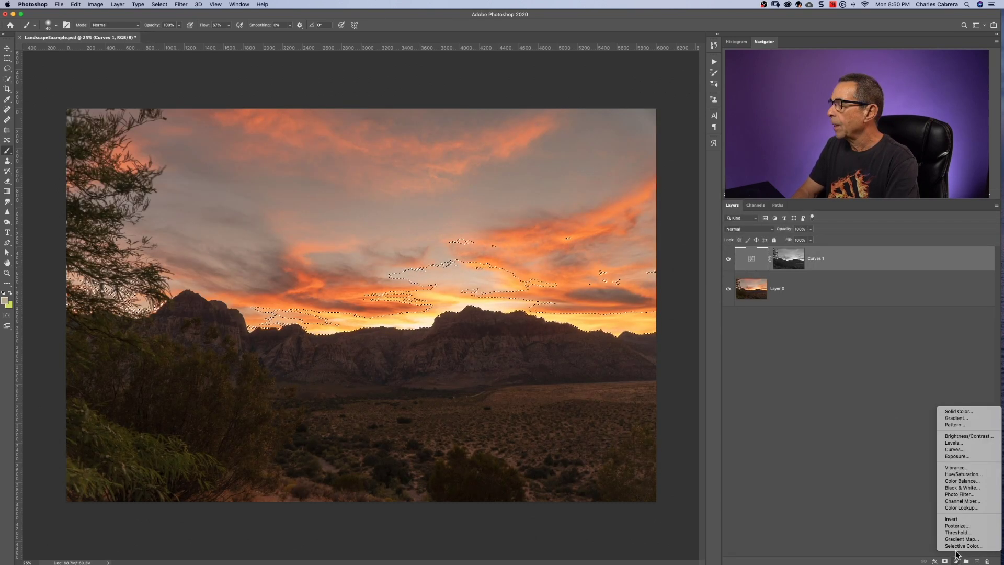
{"action": "left_click", "coordinate": [955, 450]}
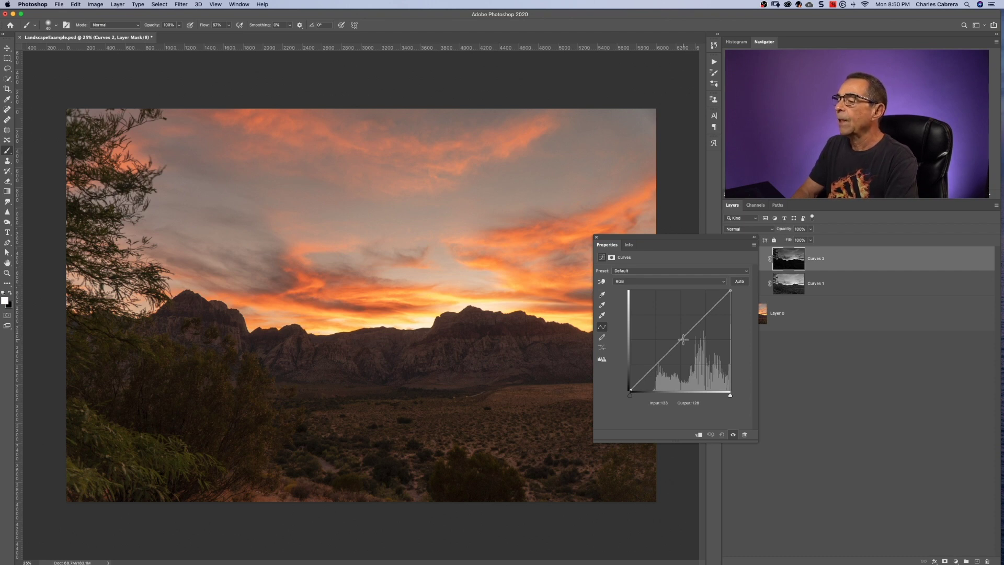
{"action": "left_click_drag", "start_coordinate": [683, 340], "coordinate": [689, 349]}
Toggle the visibility of the Curves 1 layer repeatedly to compare the sky with and without its adjustment
{"action": "left_click", "coordinate": [729, 285]}
{"action": "left_click", "coordinate": [728, 284]}
{"action": "left_click", "coordinate": [729, 285]}
{"action": "left_click", "coordinate": [729, 284]}
{"action": "left_click", "coordinate": [728, 285]}
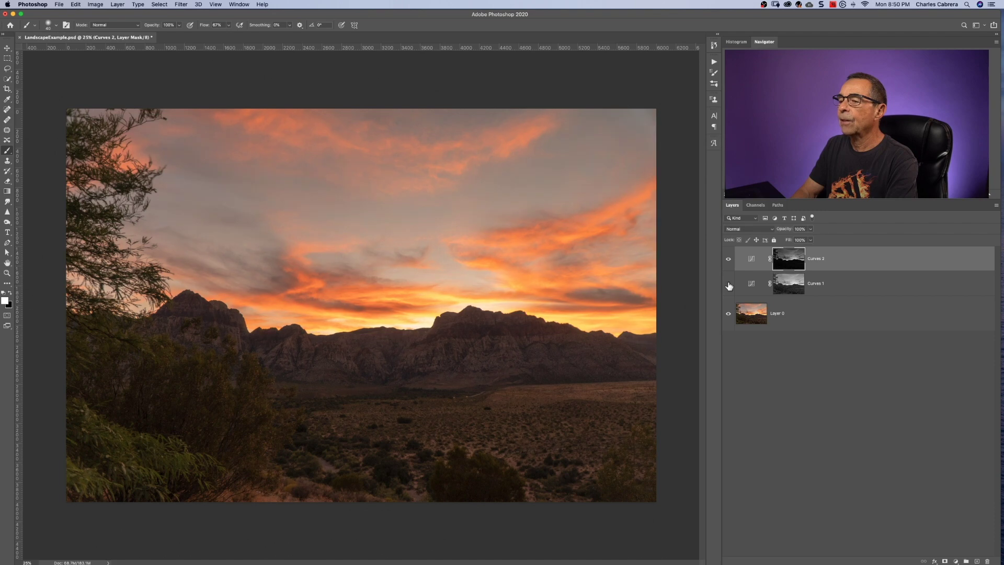
{"action": "left_click", "coordinate": [728, 285]}
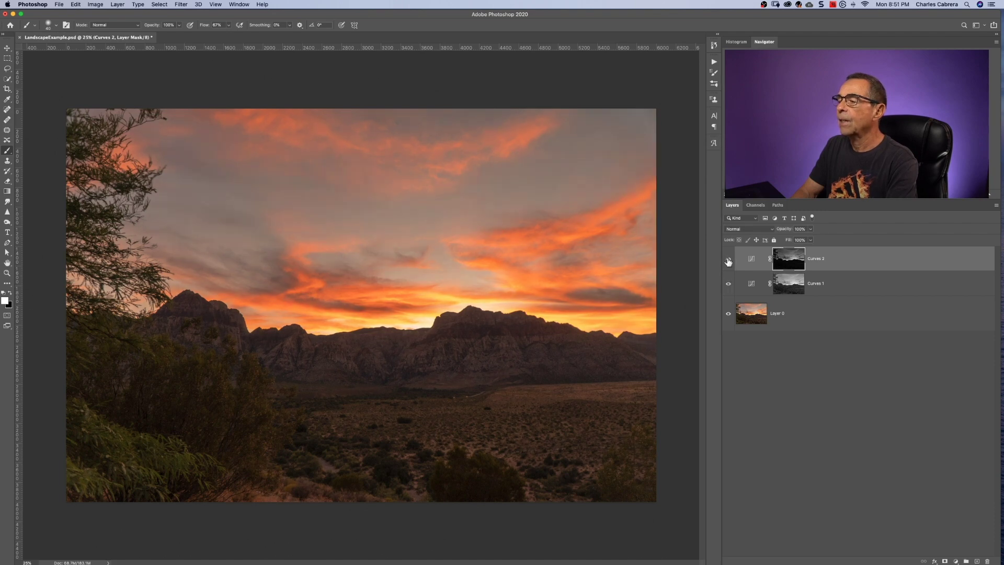
Toggle the visibility of the Curves 2 layer repeatedly to compare the sky with and without its adjustment
{"action": "left_click", "coordinate": [728, 260]}
{"action": "left_click", "coordinate": [729, 260]}
{"action": "left_click", "coordinate": [729, 259]}
{"action": "left_click", "coordinate": [729, 260]}
{"action": "left_click", "coordinate": [728, 260]}
{"action": "left_click", "coordinate": [729, 260]}
Display the highlights3 channel on its own, load it as the active selection, and return to the RGB image
{"action": "left_click", "coordinate": [755, 205]}
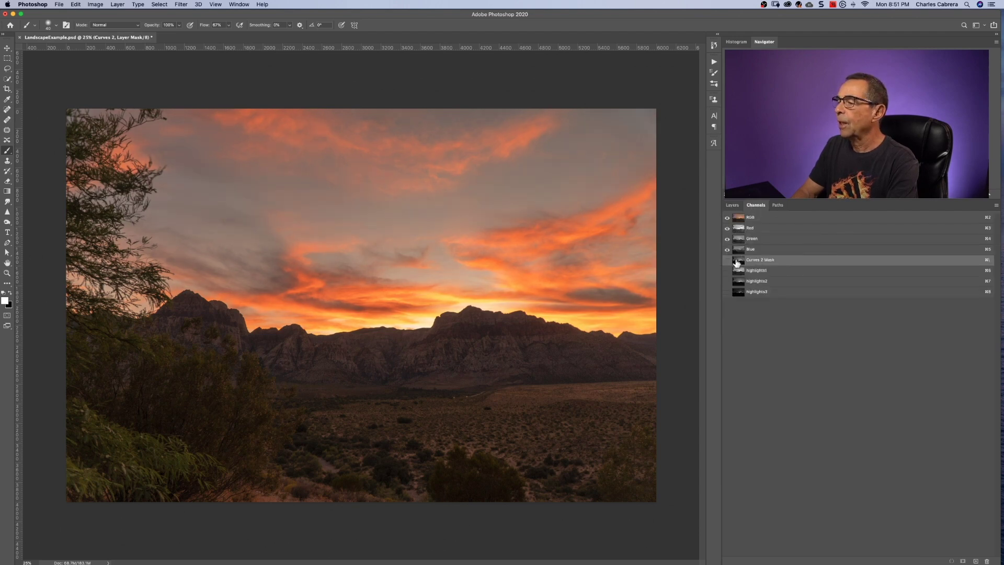
{"action": "left_click", "coordinate": [727, 292]}
{"action": "left_click", "coordinate": [727, 218]}
{"action": "left_click", "coordinate": [732, 219], "text": "super"}
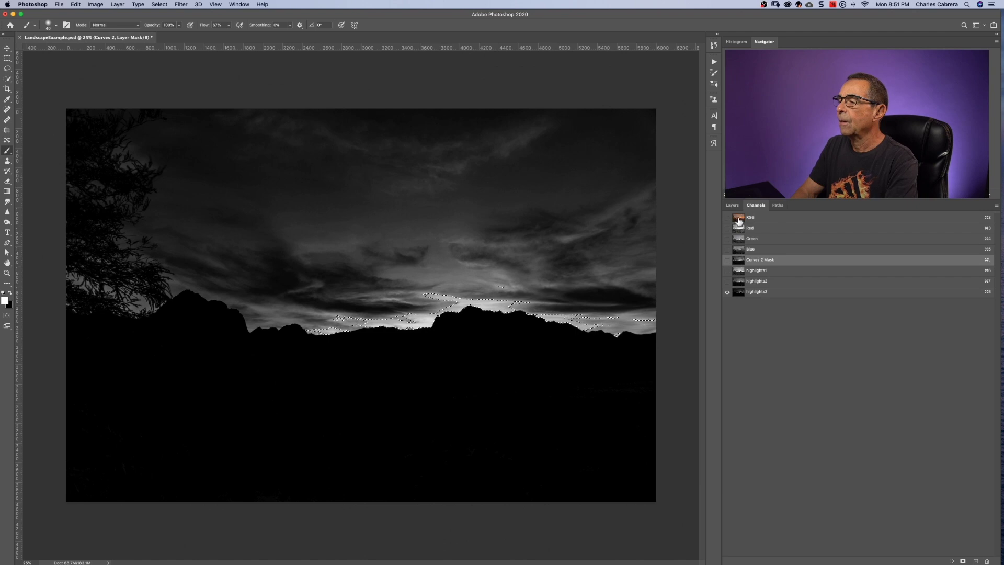
{"action": "left_click", "coordinate": [727, 218]}
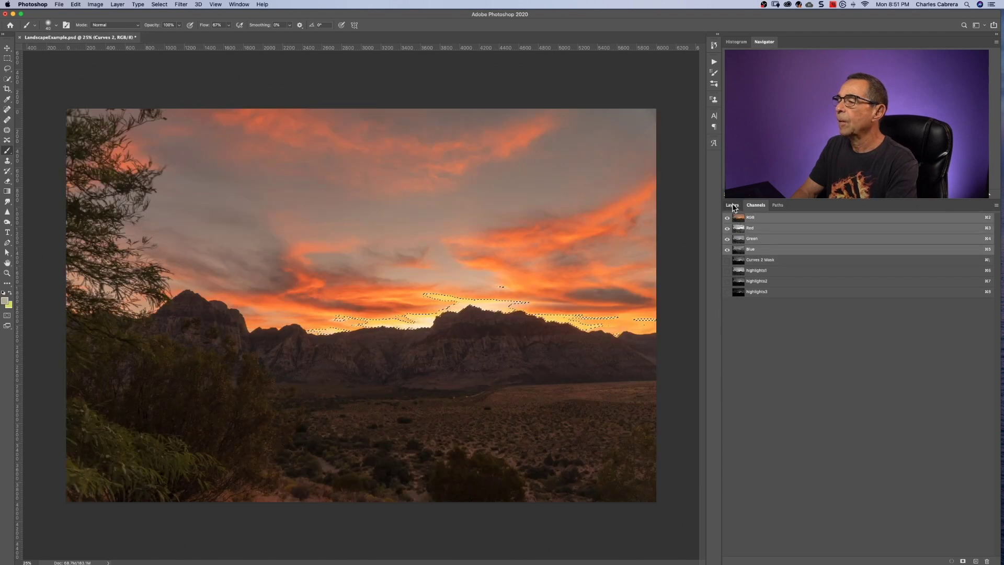
Add a Curves adjustment layer masked by the highlights3 selection and pull its midtones down slightly
{"action": "left_click", "coordinate": [733, 206]}
{"action": "left_click", "coordinate": [956, 561]}
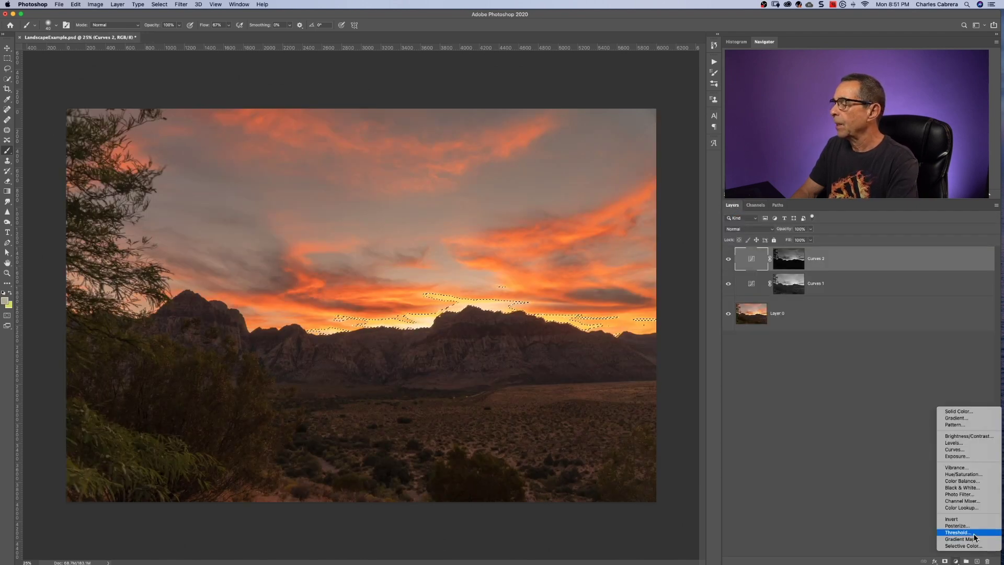
{"action": "left_click", "coordinate": [980, 449]}
{"action": "mouse_move", "coordinate": [682, 338]}
{"action": "left_mouse_down"}
{"action": "mouse_move", "coordinate": [676, 359]}
{"action": "mouse_move", "coordinate": [688, 354]}
{"action": "left_mouse_up"}
{"action": "left_click", "coordinate": [751, 255]}
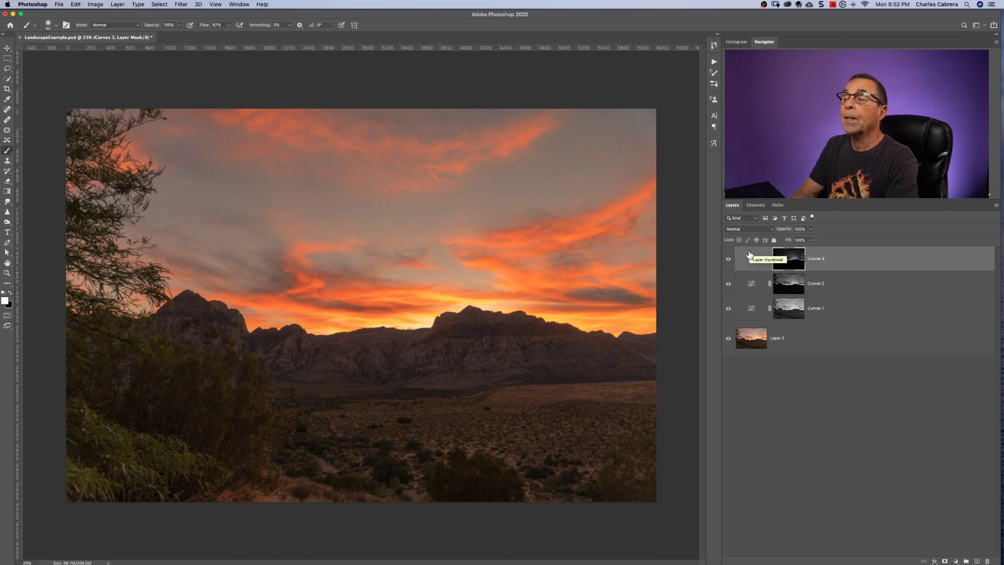
{"action": "left_click", "coordinate": [757, 207]}
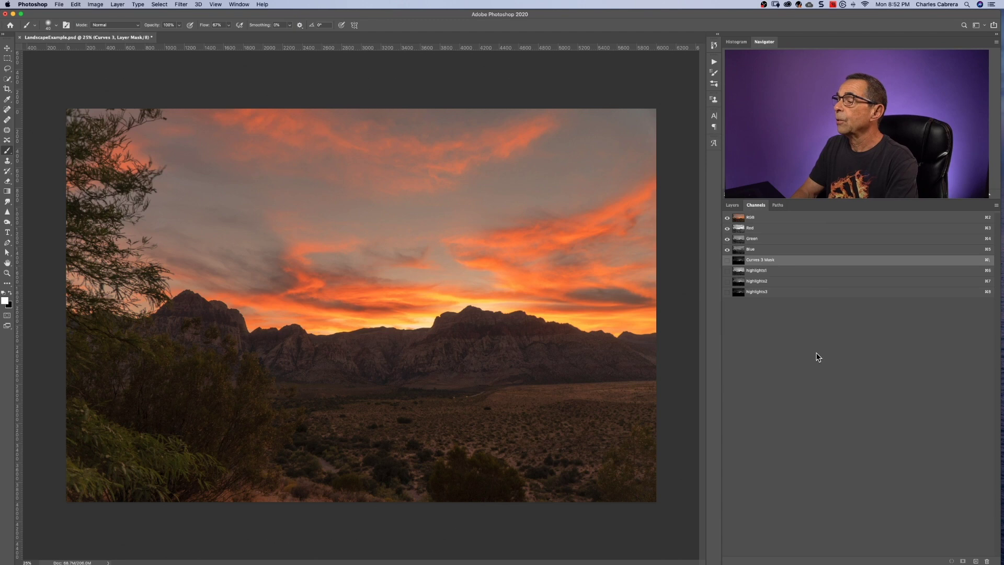
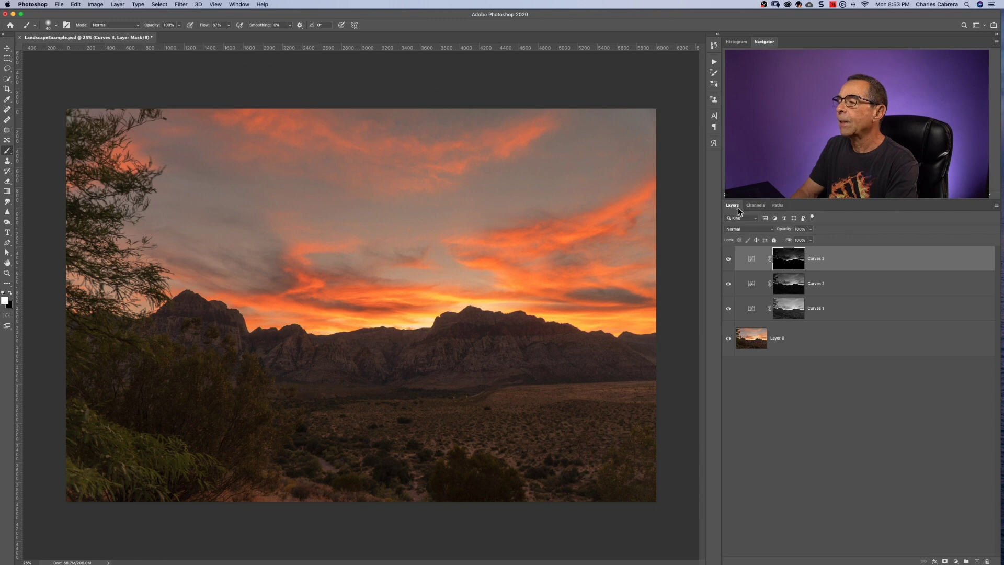
Select the Curves 2 layer and switch it off and on repeatedly to examine its effect on the sky colours
{"action": "left_click", "coordinate": [858, 284]}
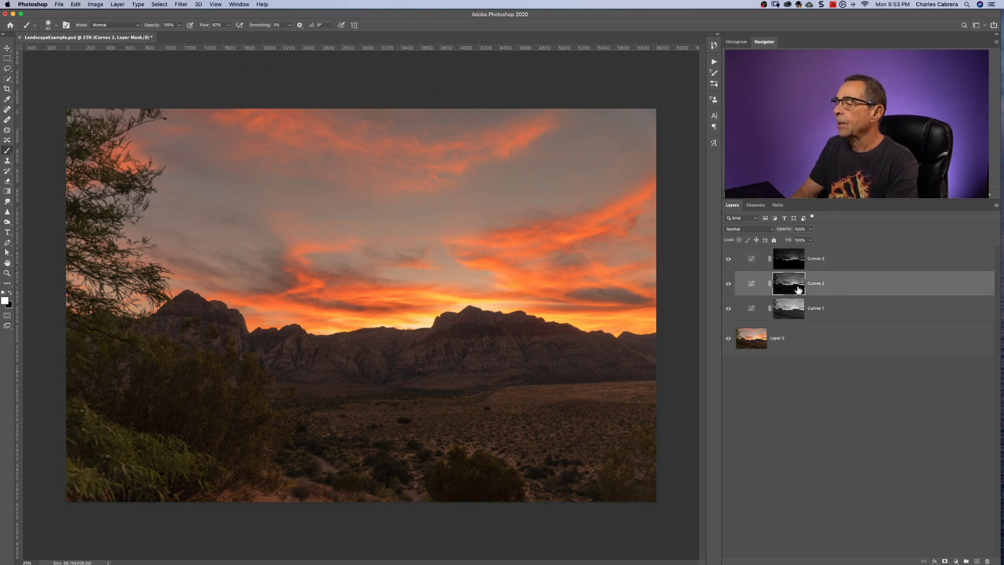
{"action": "left_click", "coordinate": [729, 285]}
{"action": "left_click", "coordinate": [729, 285]}
{"action": "left_click", "coordinate": [730, 286]}
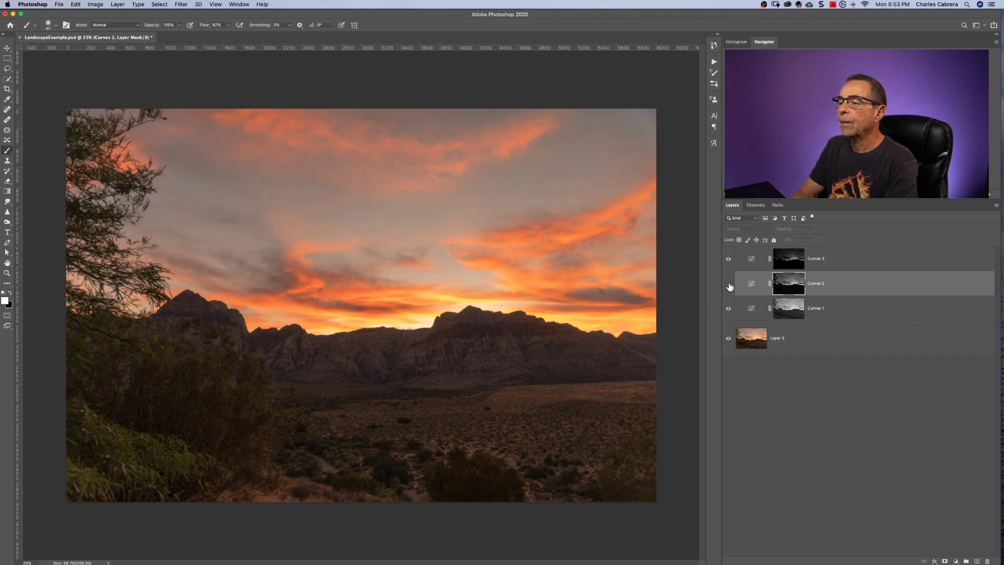
{"action": "left_click", "coordinate": [729, 286]}
{"action": "left_click", "coordinate": [729, 286]}
{"action": "left_click", "coordinate": [729, 286]}
{"action": "left_click", "coordinate": [729, 286]}
{"action": "left_click", "coordinate": [729, 285]}
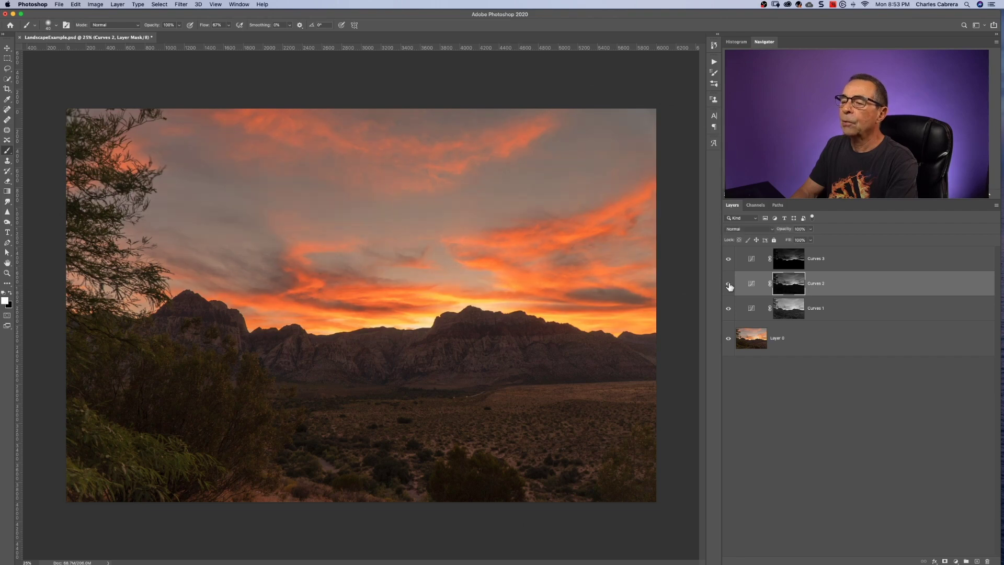
{"action": "left_click", "coordinate": [729, 286]}
{"action": "left_click", "coordinate": [729, 286]}
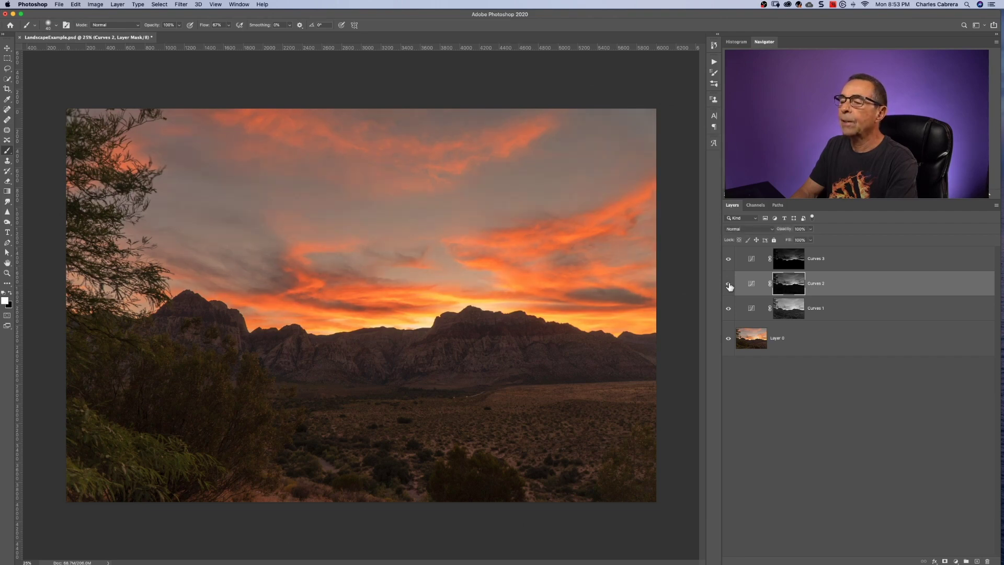
{"action": "left_click", "coordinate": [729, 286]}
{"action": "left_click", "coordinate": [729, 286]}
Add a Hue/Saturation adjustment layer above Curves 2 and replace its mask with a copy of the Curves 2 mask
{"action": "left_click", "coordinate": [956, 561]}
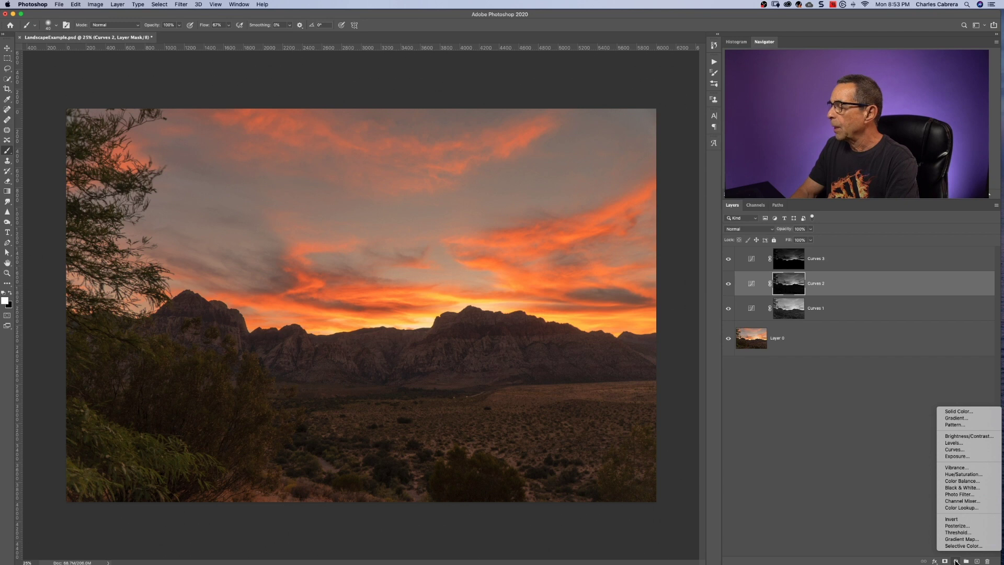
{"action": "left_click", "coordinate": [958, 474]}
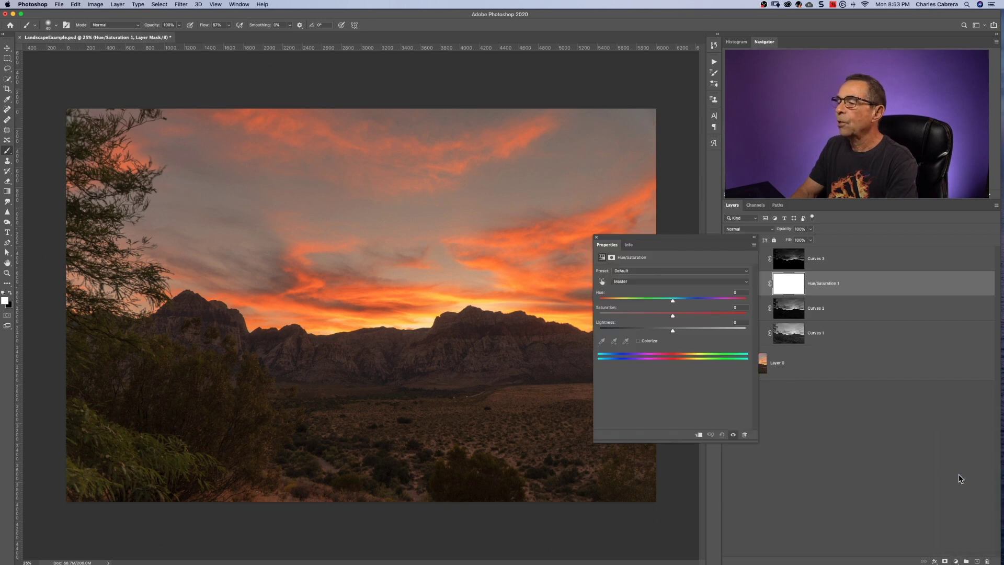
{"action": "left_click", "coordinate": [596, 238]}
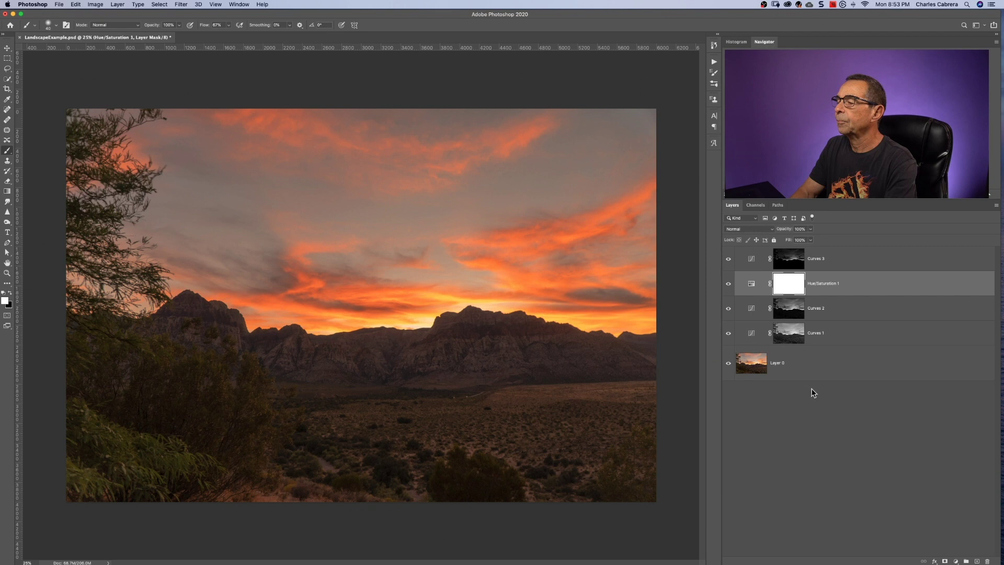
{"action": "left_click", "coordinate": [795, 311]}
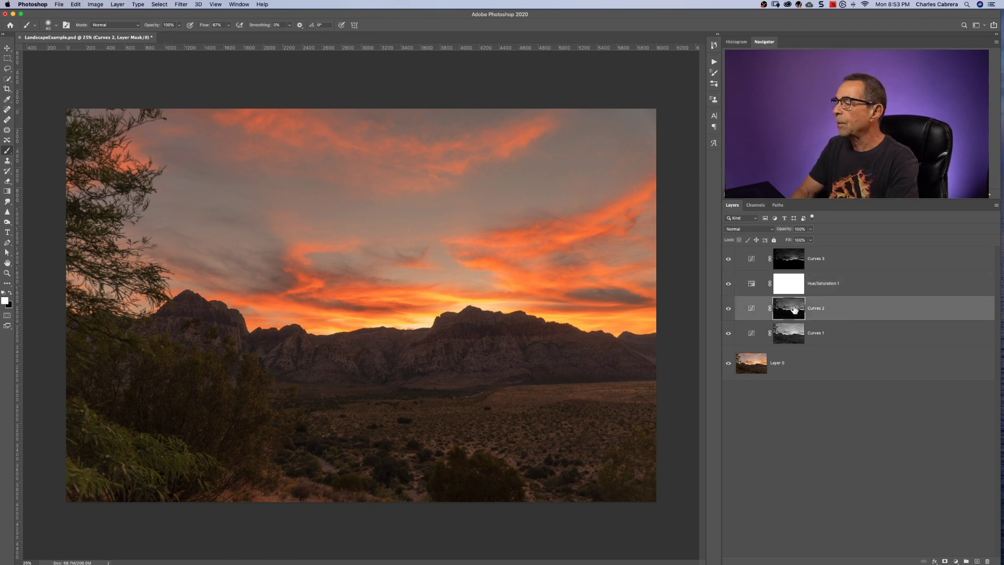
{"action": "left_click_drag", "start_coordinate": [795, 309], "coordinate": [794, 288]}
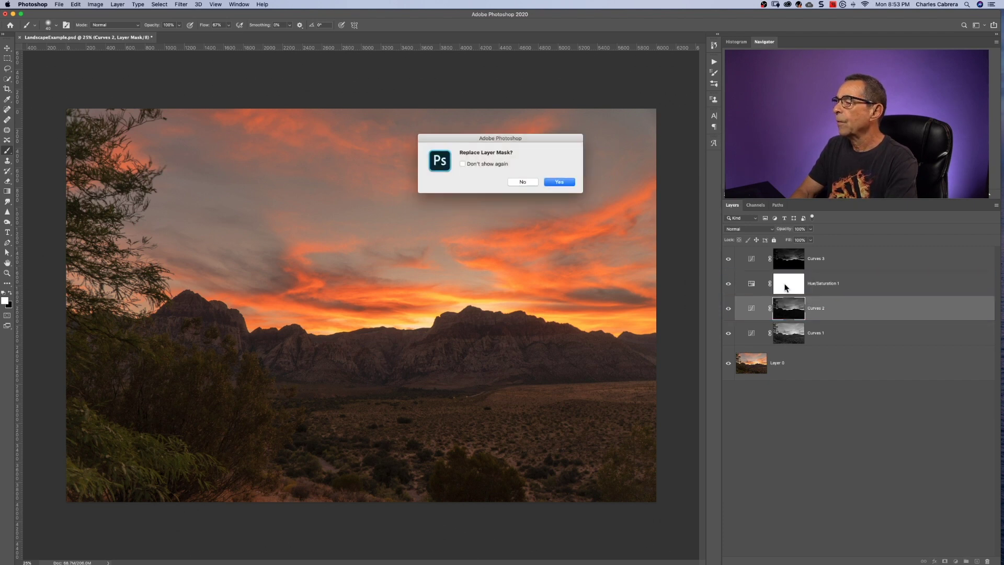
{"action": "left_click", "coordinate": [550, 181]}
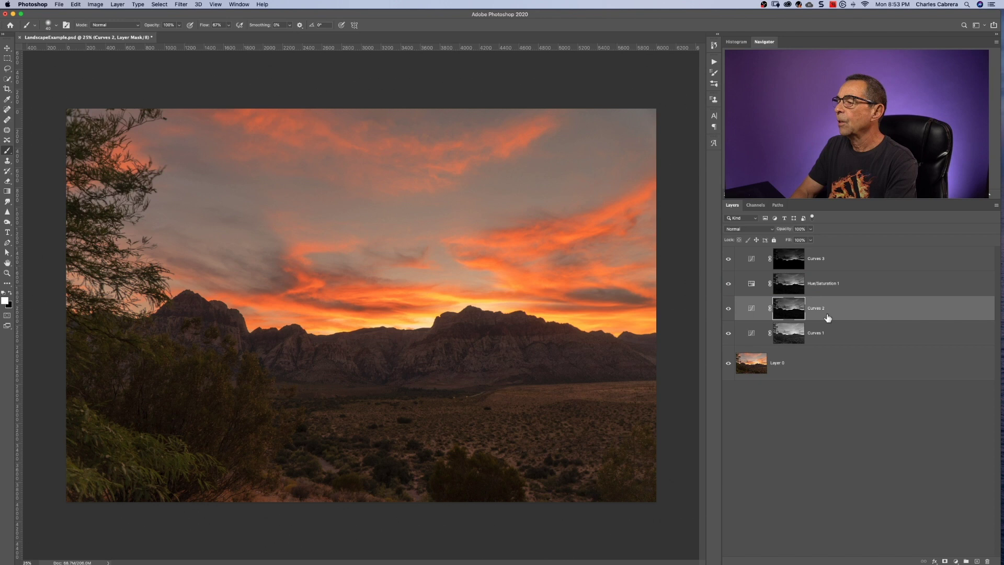
Set the Hue/Saturation layer's hue to about -12 and saturation to about -23, then check its effect by toggling its visibility
{"action": "left_click", "coordinate": [787, 286]}
{"action": "double_click", "coordinate": [752, 283]}
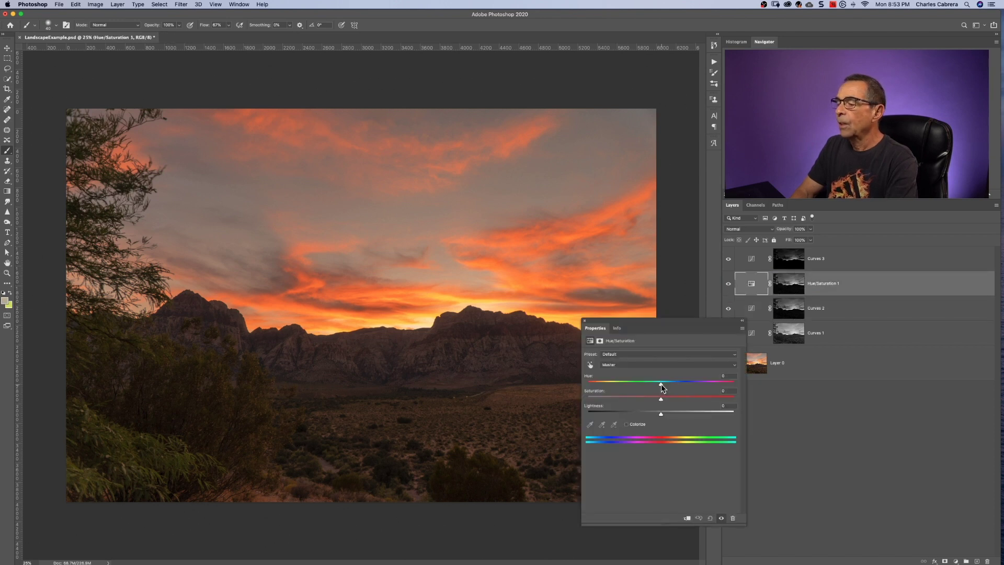
{"action": "mouse_move", "coordinate": [662, 386]}
{"action": "left_mouse_down"}
{"action": "mouse_move", "coordinate": [632, 387]}
{"action": "mouse_move", "coordinate": [678, 387]}
{"action": "mouse_move", "coordinate": [658, 387]}
{"action": "left_mouse_up"}
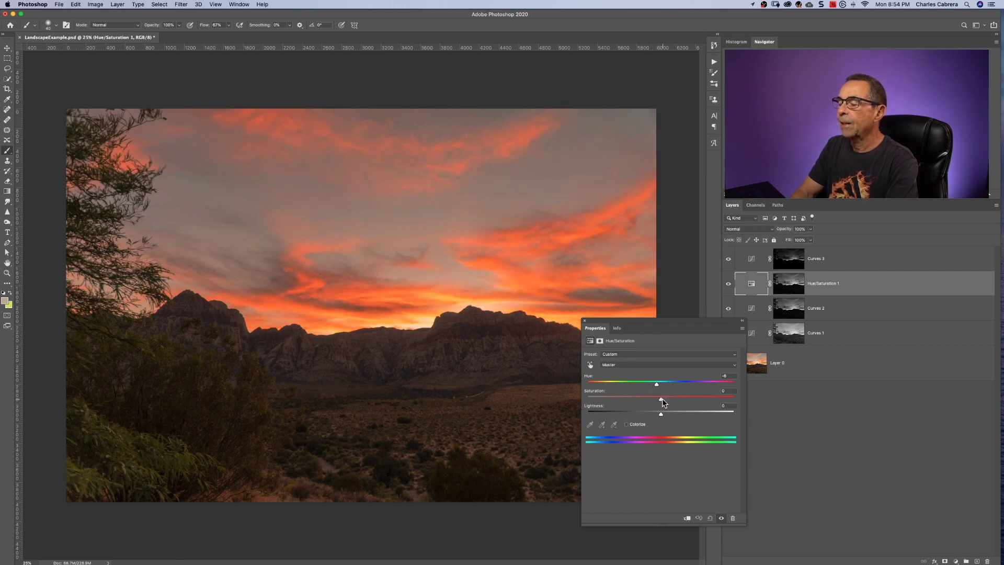
{"action": "left_click_drag", "start_coordinate": [656, 387], "coordinate": [644, 399]}
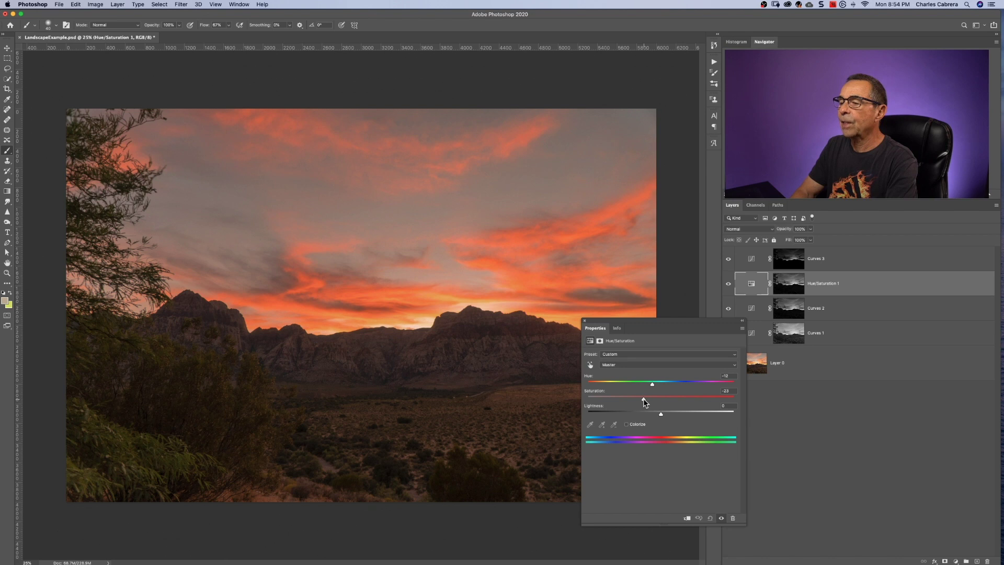
{"action": "left_click", "coordinate": [728, 284]}
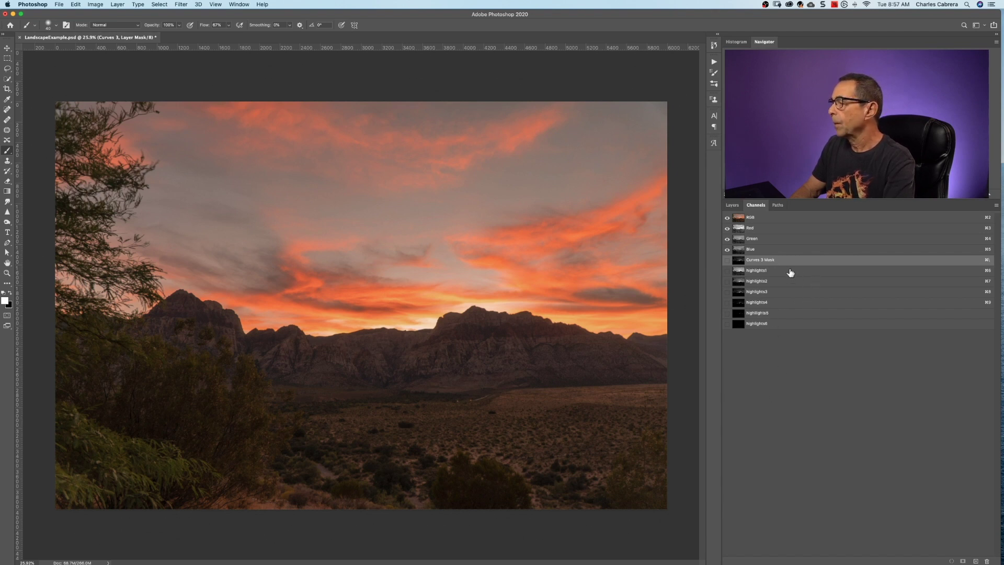
Display only the highlights1 channel and load it as the active selection
{"action": "left_click", "coordinate": [727, 270]}
{"action": "left_click", "coordinate": [727, 217]}
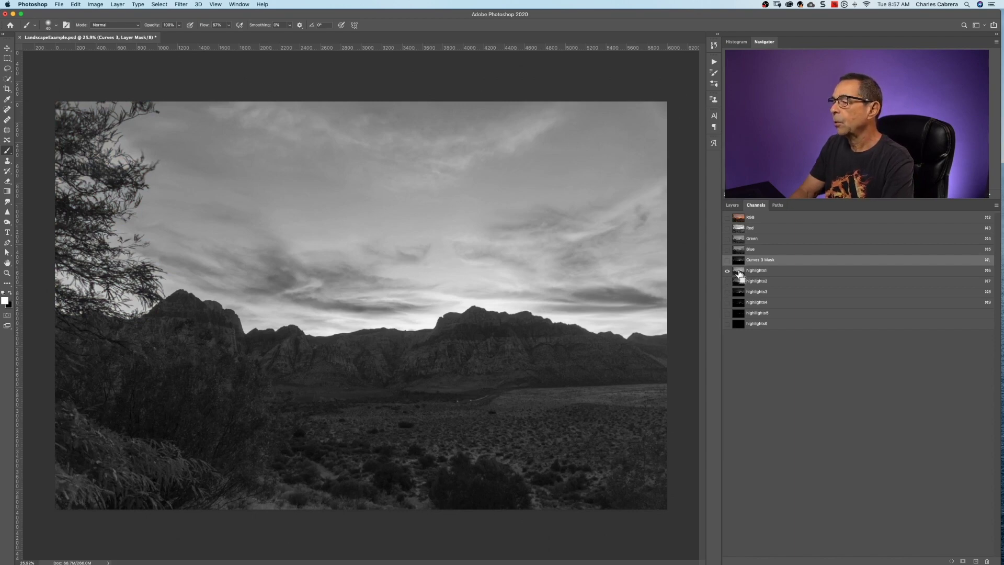
{"action": "left_click", "coordinate": [739, 274], "text": "super"}
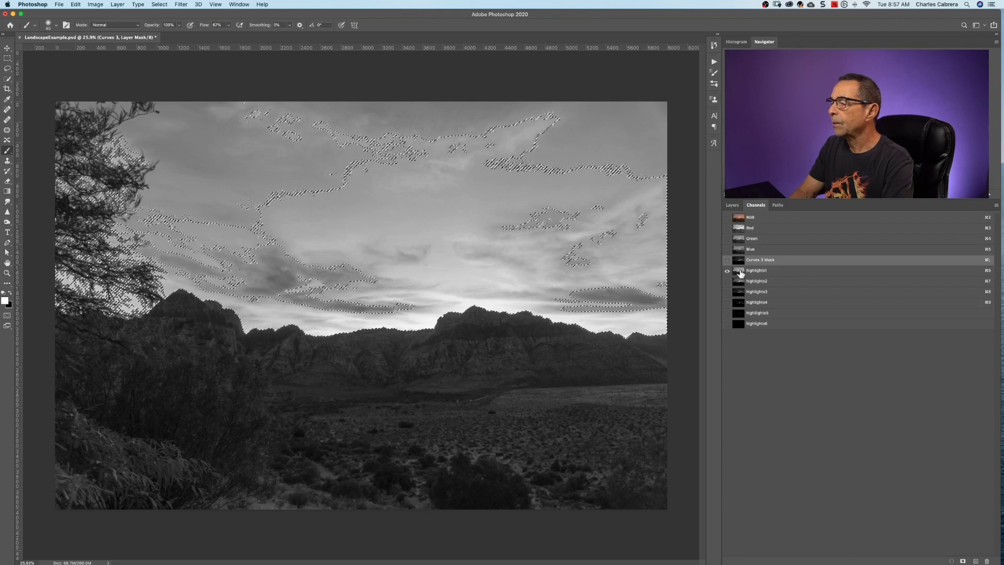
Invert the highlights1 selection and save it as a new alpha channel named Darks1
{"action": "left_click", "coordinate": [161, 6]}
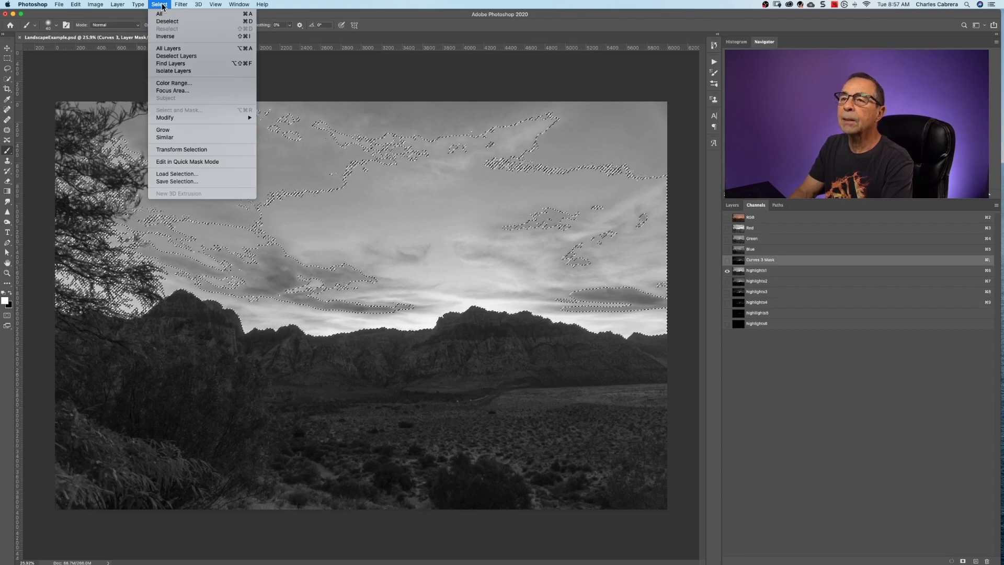
{"action": "left_click", "coordinate": [170, 37]}
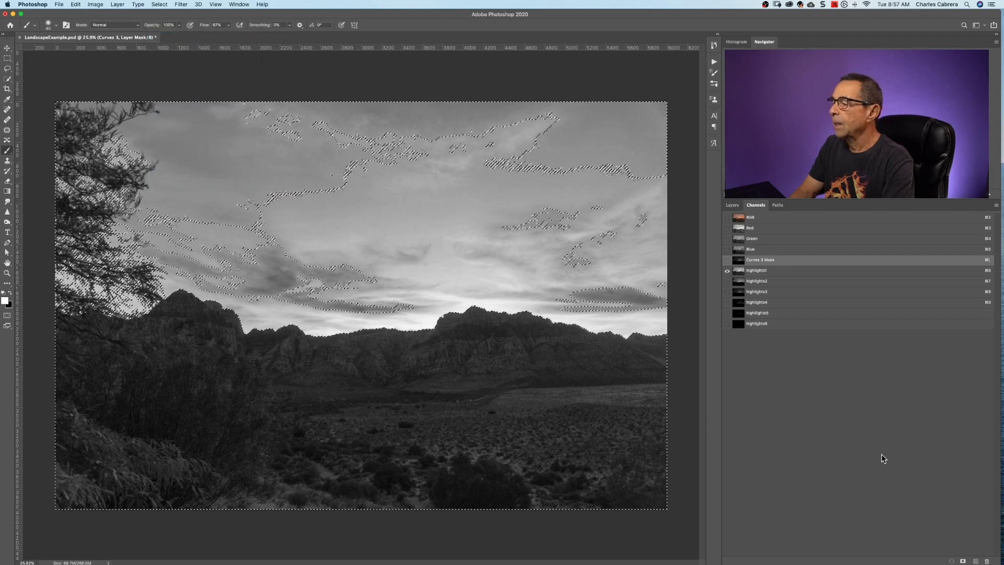
{"action": "left_click", "coordinate": [964, 561]}
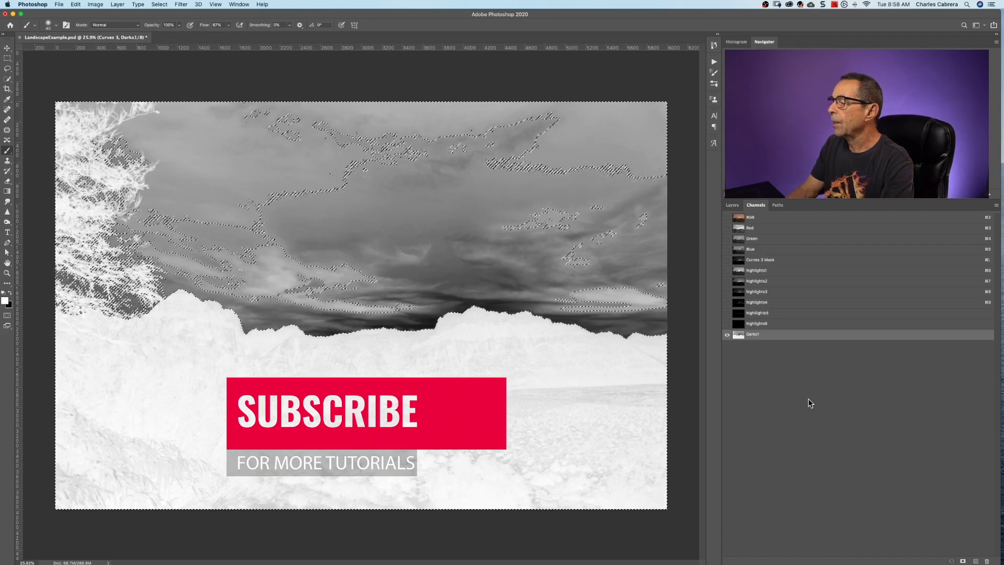
Intersect the selection with the Darks1 channel and save the result as a new alpha channel named Darks2
{"action": "left_click", "coordinate": [740, 338], "text": "alt+shift+super"}
{"action": "left_click", "coordinate": [963, 561]}
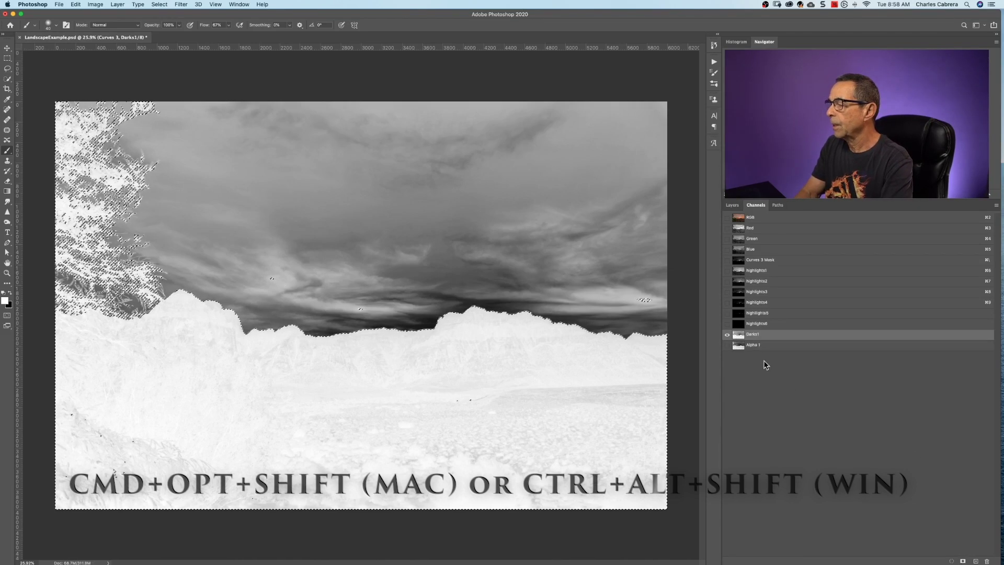
{"action": "left_click", "coordinate": [737, 347]}
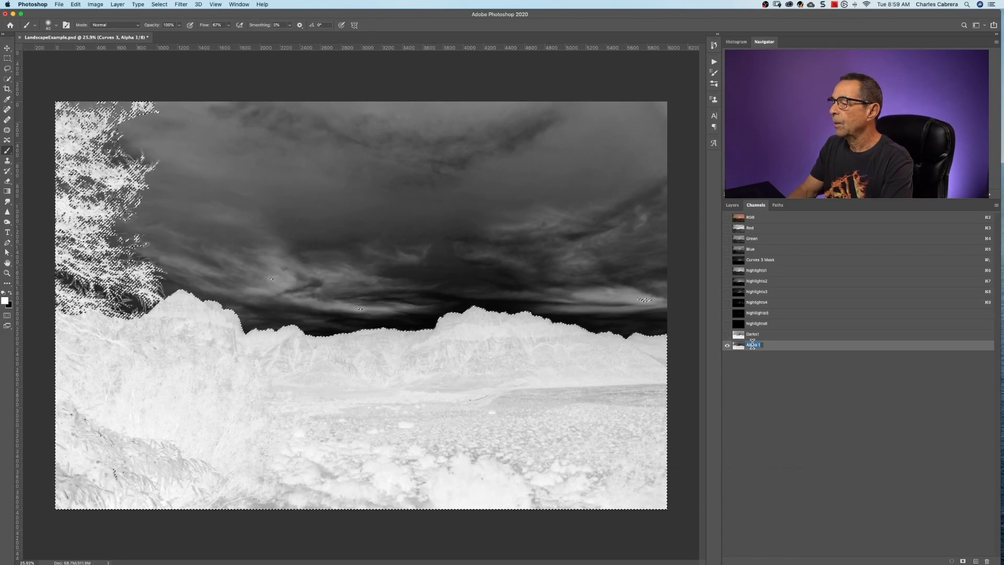
{"action": "double_click", "coordinate": [753, 345]}
{"action": "type", "text": "Darks2"}
{"action": "key", "text": "Return"}
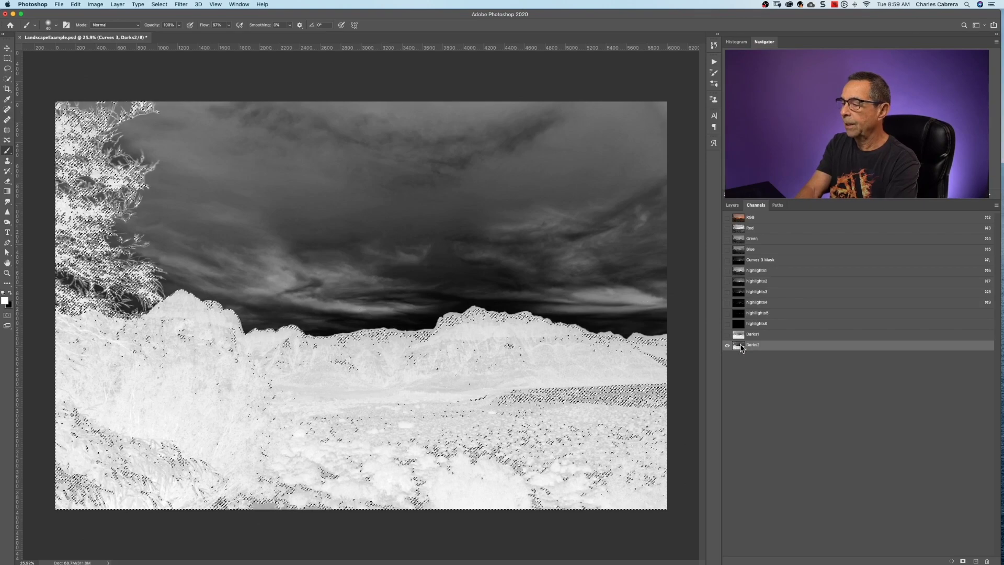
Intersect the selection with the Darks2 channel and save the result as a new alpha channel named Darks3
{"action": "left_click", "coordinate": [738, 346], "text": "super"}
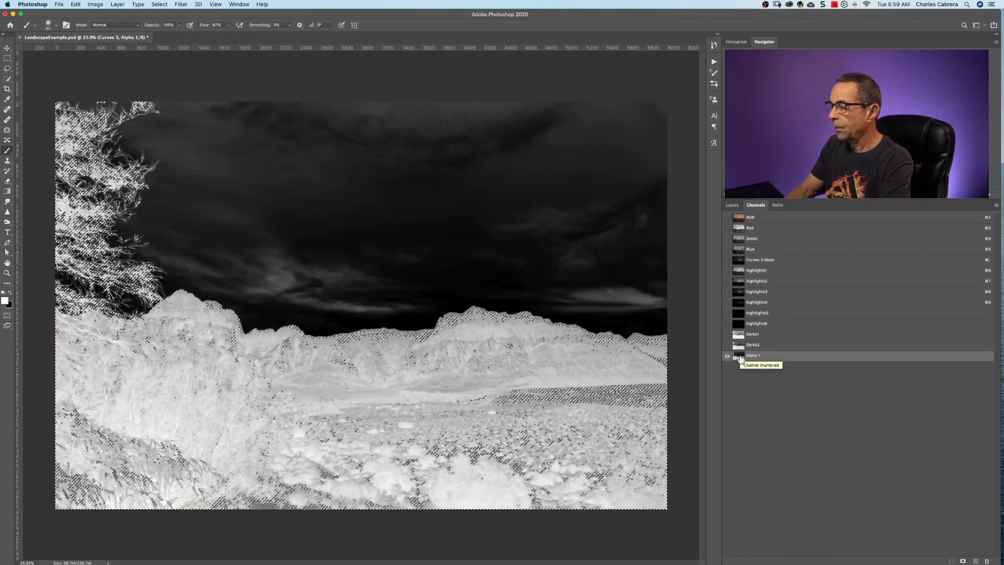
{"action": "key", "text": "a"}
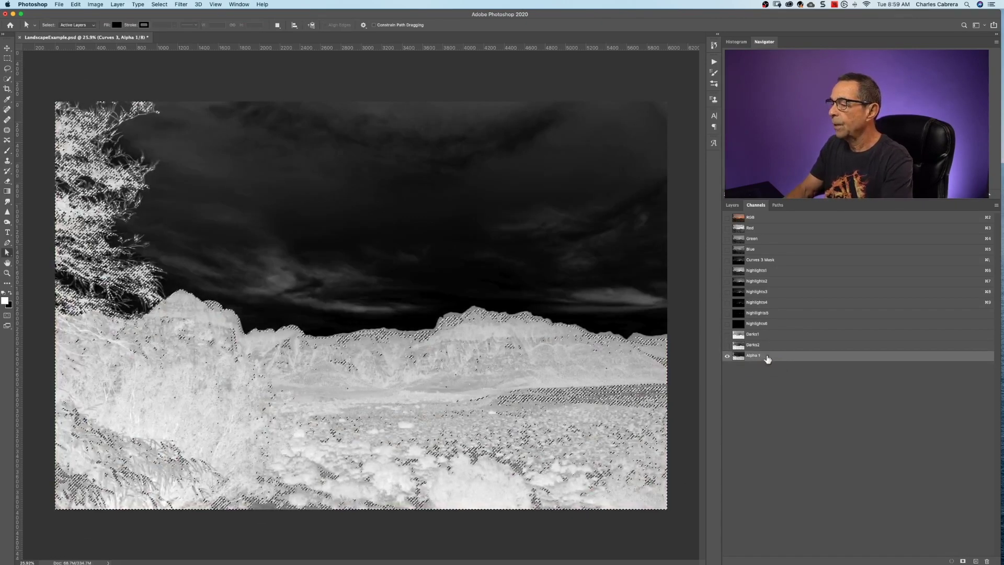
{"action": "double_click", "coordinate": [756, 355]}
{"action": "type", "text": "Darks3"}
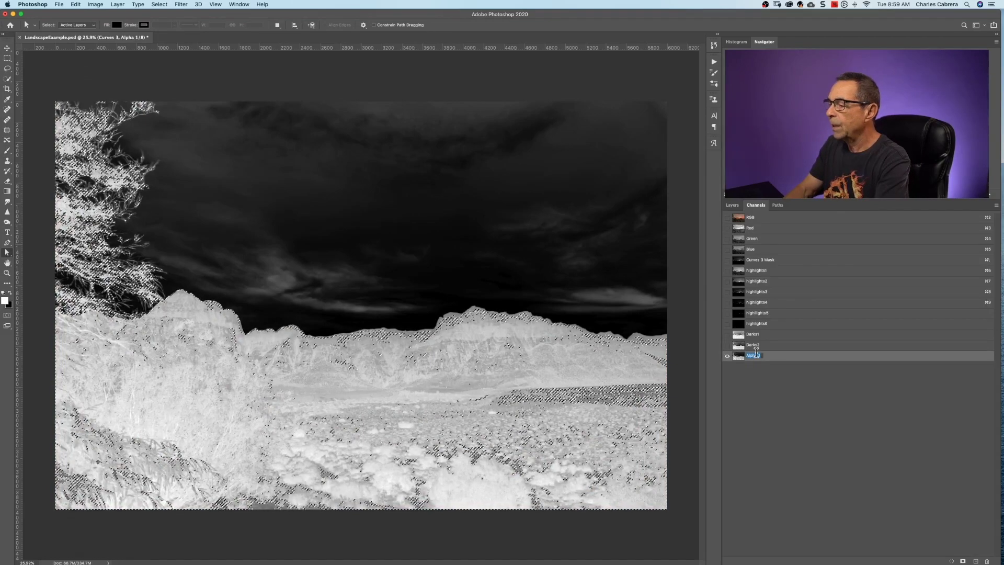
{"action": "key", "text": "Return"}
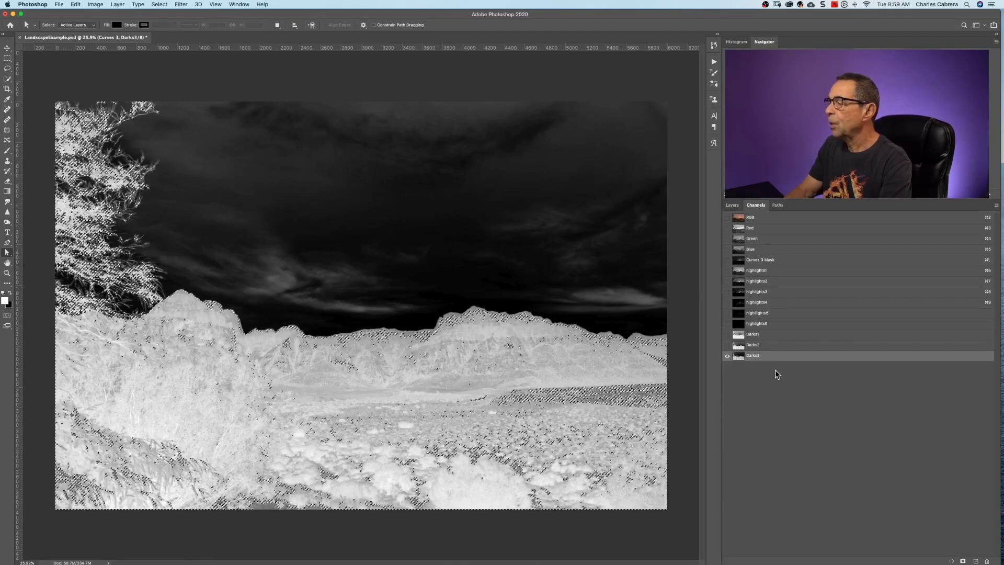
Intersect the selection with the Darks3 channel and save the result as a new alpha channel named Darks4
{"action": "left_click", "coordinate": [738, 357], "text": "super"}
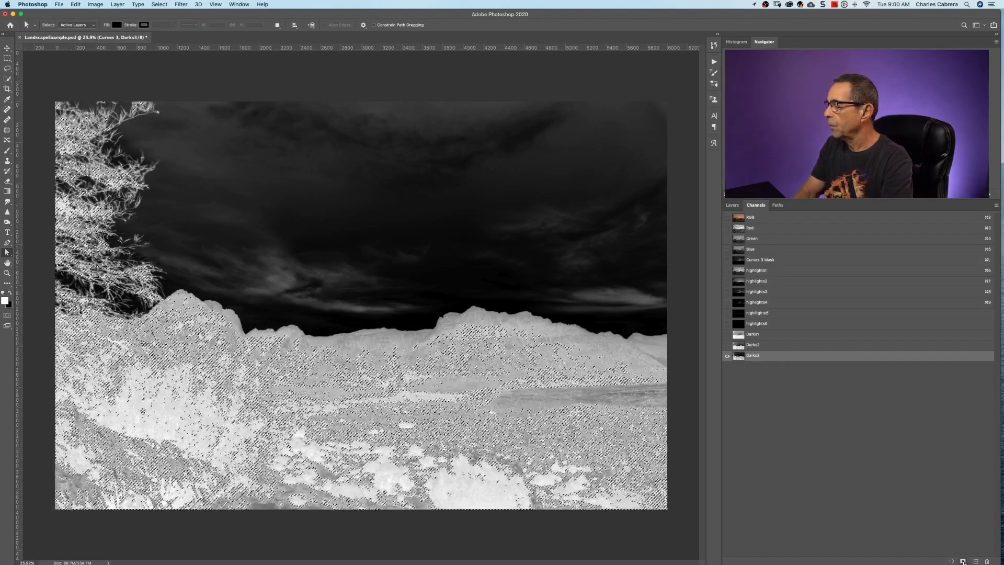
{"action": "left_click", "coordinate": [963, 562]}
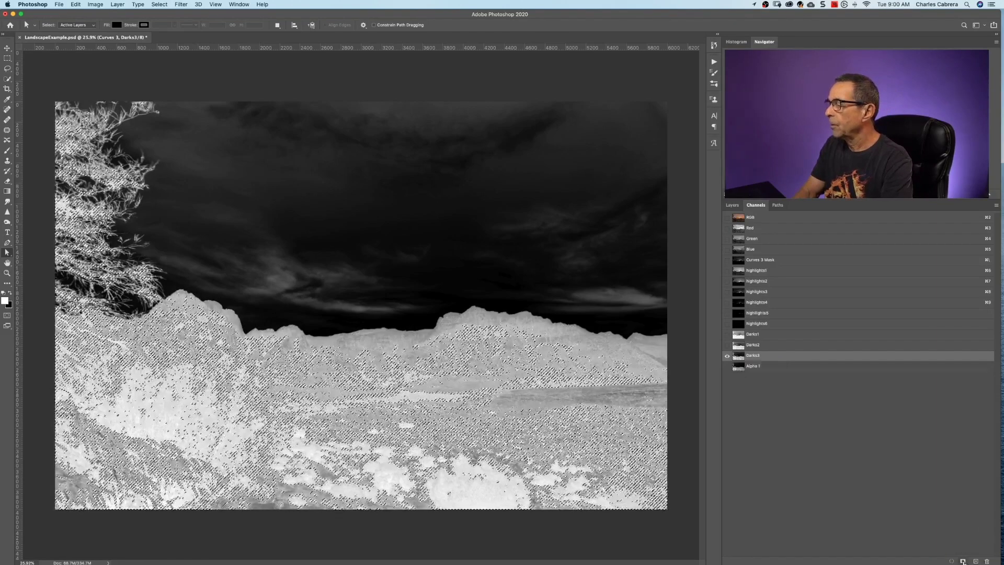
{"action": "double_click", "coordinate": [754, 366]}
{"action": "type", "text": "Darks4"}
{"action": "key", "text": "Return"}
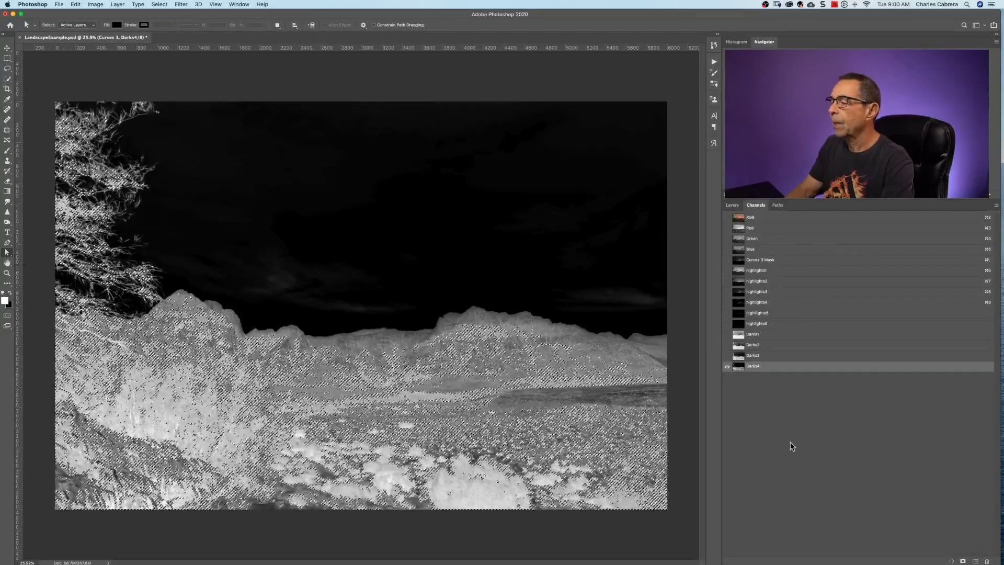
Return to the RGB composite view without the Darks4 overlay and clear the selection
{"action": "left_click", "coordinate": [727, 217]}
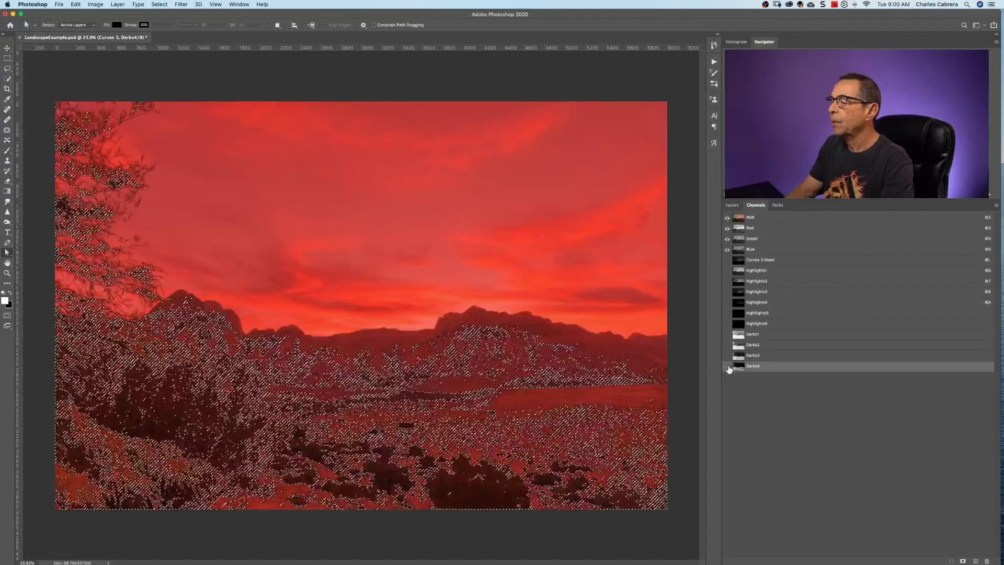
{"action": "left_click", "coordinate": [727, 367]}
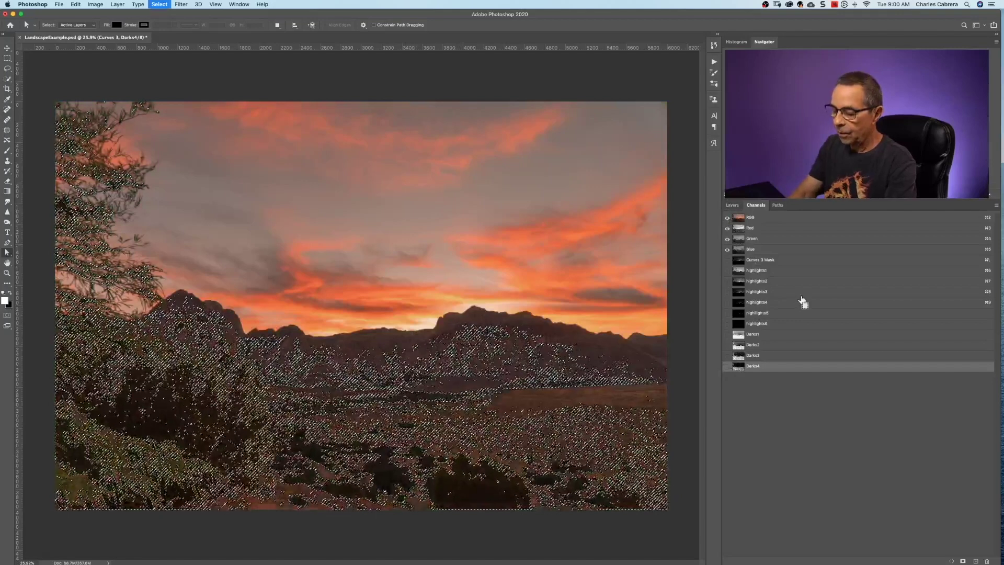
{"action": "key", "text": "super+d"}
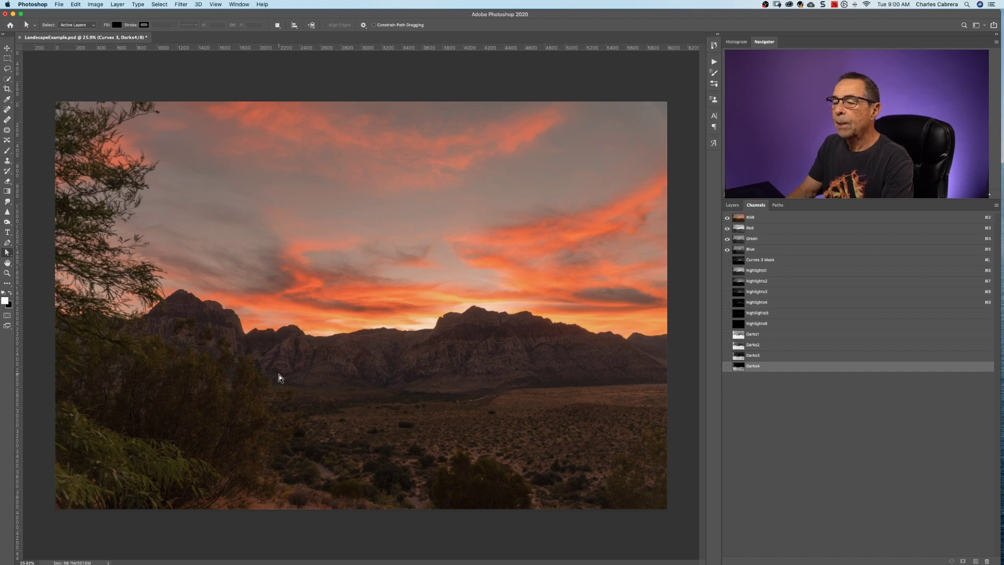
Examine the Darks1, Darks2 and Darks3 channels one at a time to compare how much of the image each mask covers
{"action": "left_click", "coordinate": [727, 334]}
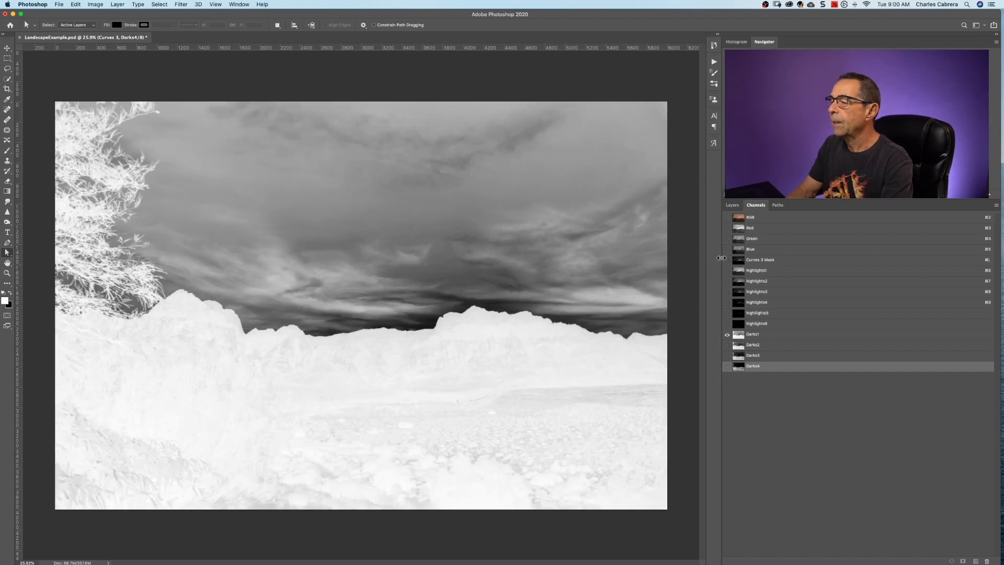
{"action": "left_click", "coordinate": [728, 346]}
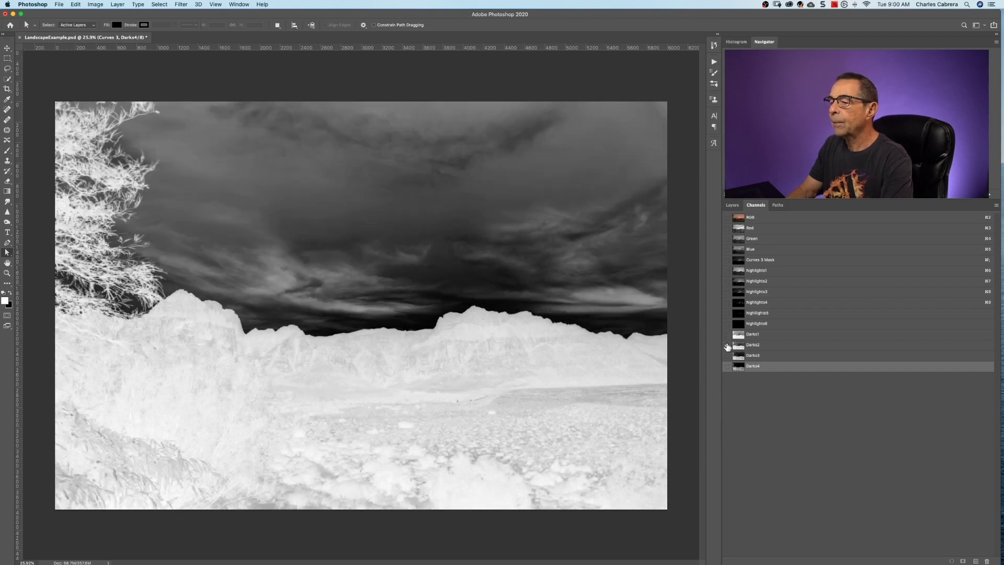
{"action": "left_click", "coordinate": [728, 356]}
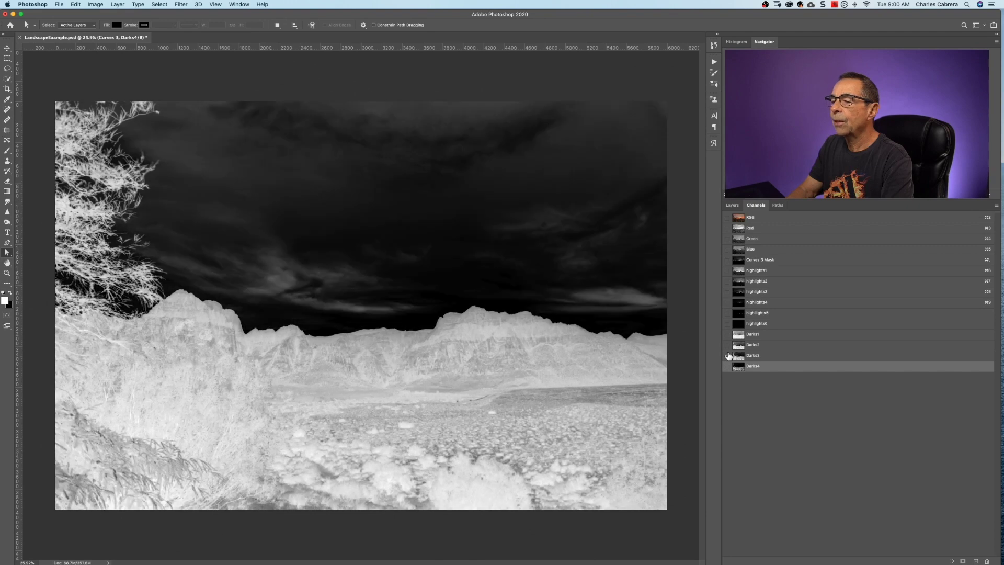
{"action": "left_click", "coordinate": [728, 356]}
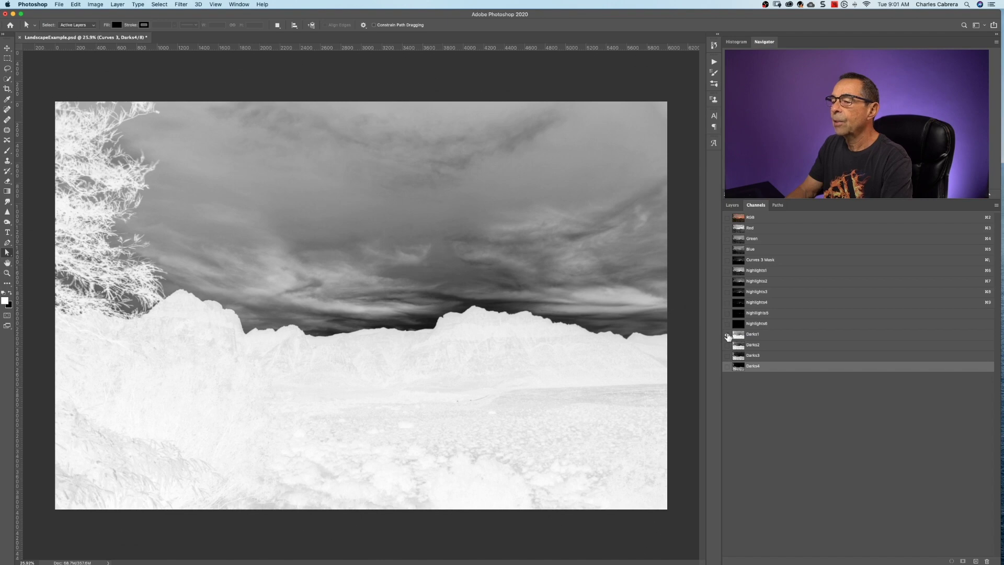
{"action": "left_click", "coordinate": [728, 346]}
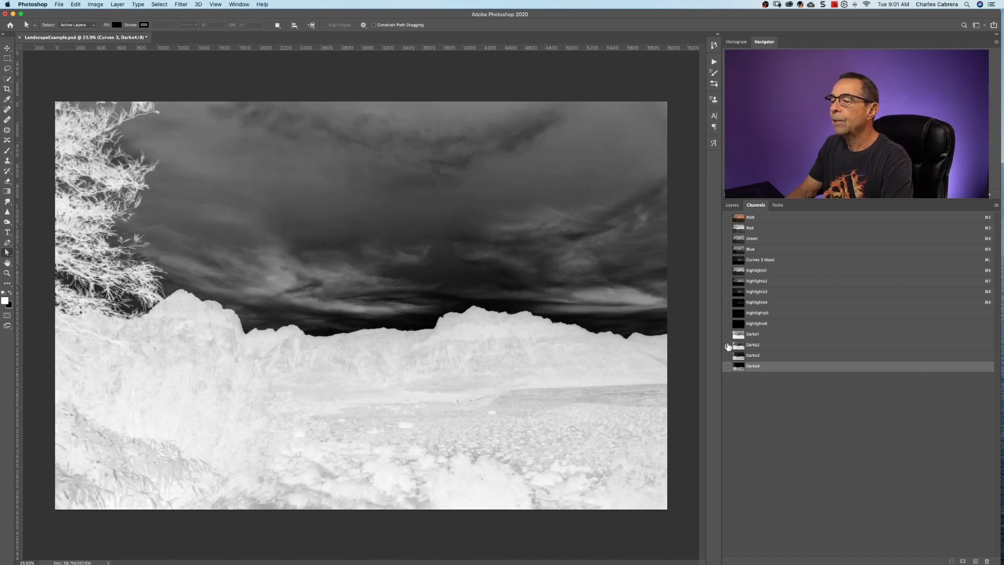
{"action": "left_click", "coordinate": [727, 356]}
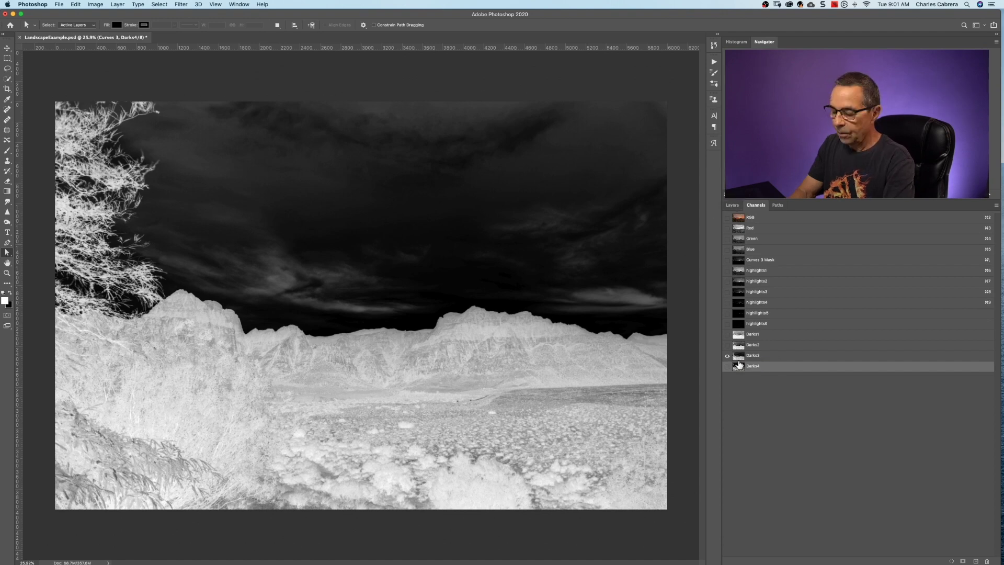
Load the Darks3 channel as a selection and show only the RGB composite
{"action": "left_click_drag", "start_coordinate": [739, 365], "coordinate": [742, 360]}
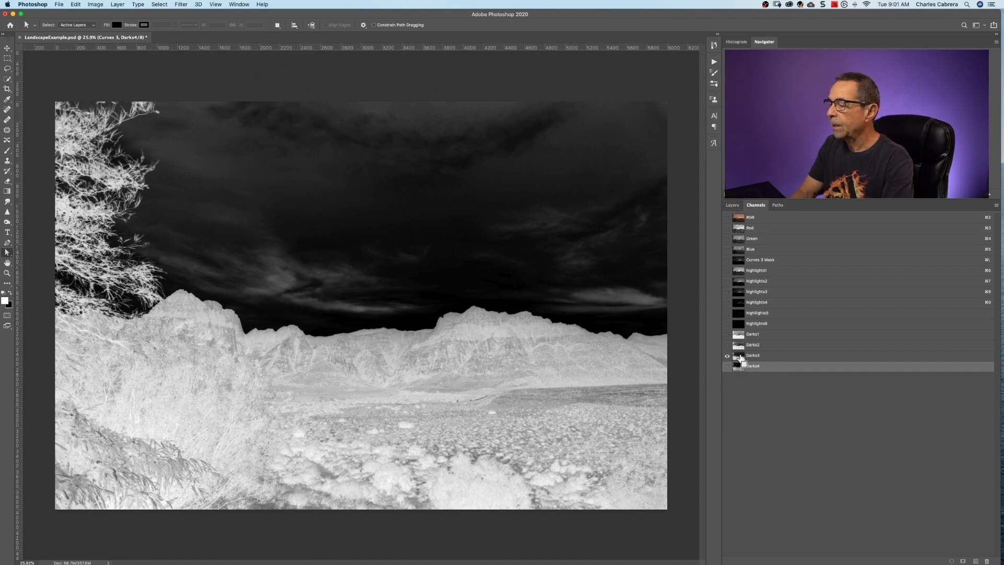
{"action": "left_click", "coordinate": [740, 358], "text": "super"}
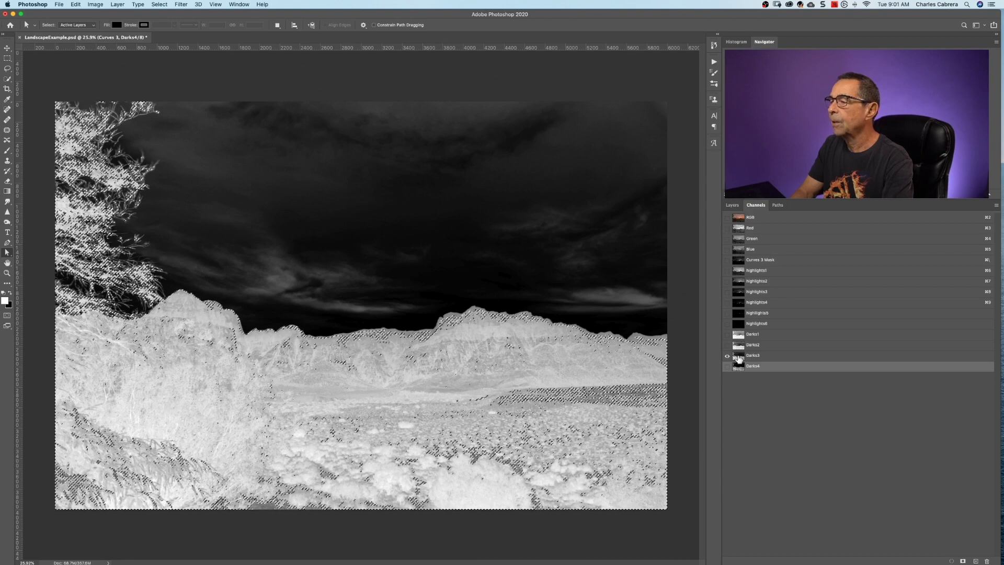
{"action": "left_click", "coordinate": [727, 217]}
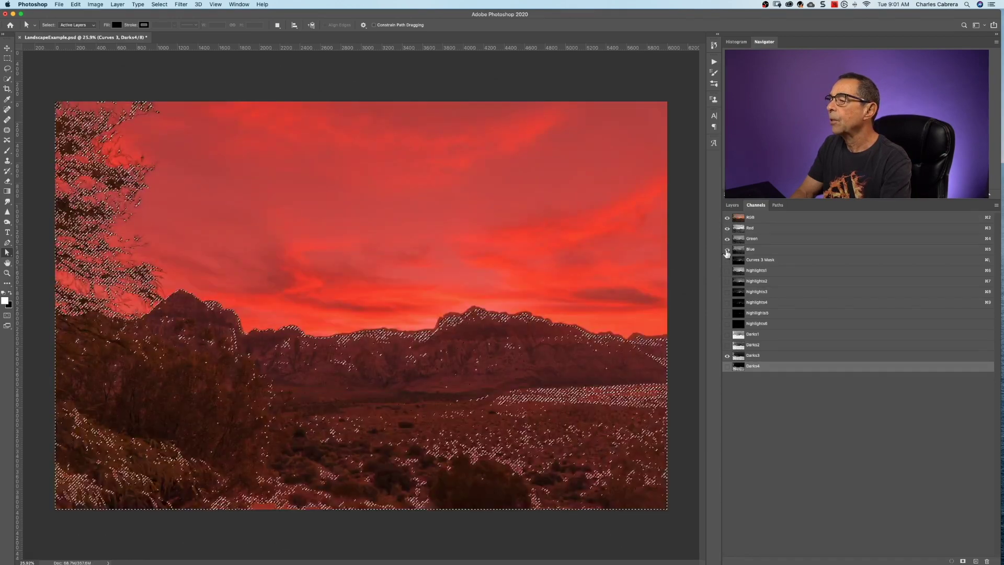
{"action": "left_click", "coordinate": [727, 356]}
Add a Curves adjustment layer masked by the Darks3 selection and raise the curve's midtones to brighten the foreground
{"action": "left_click", "coordinate": [732, 205]}
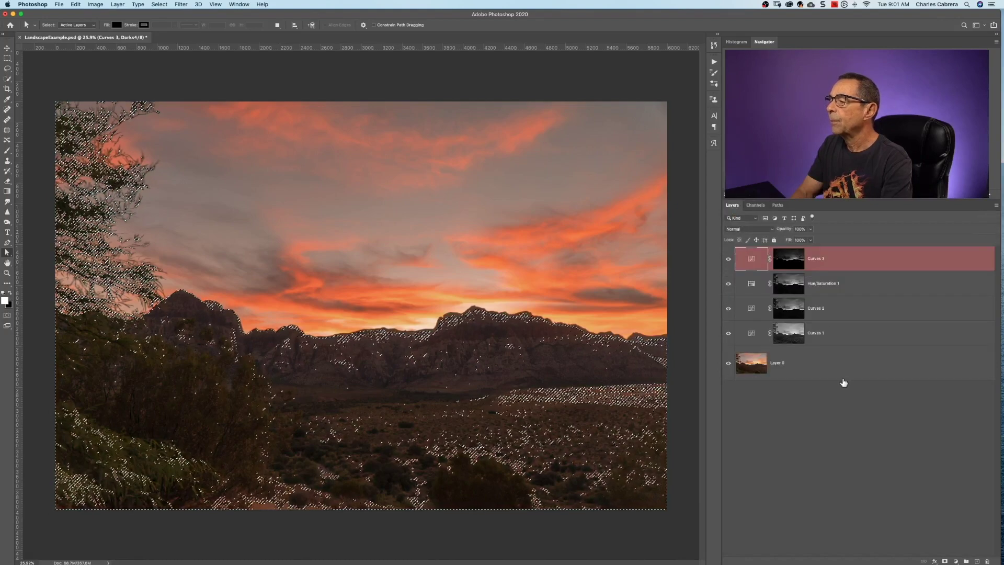
{"action": "left_click", "coordinate": [956, 561]}
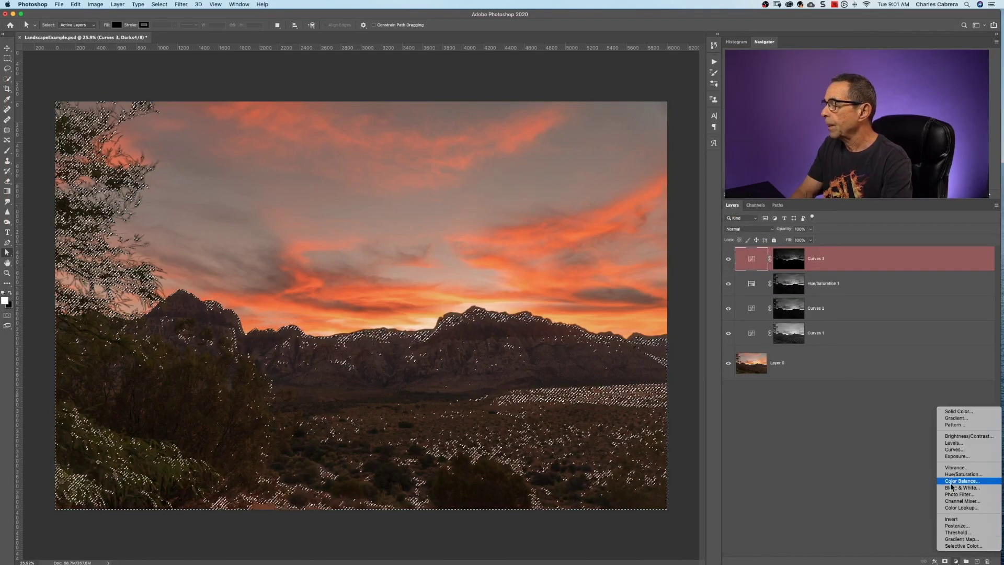
{"action": "left_click", "coordinate": [953, 450]}
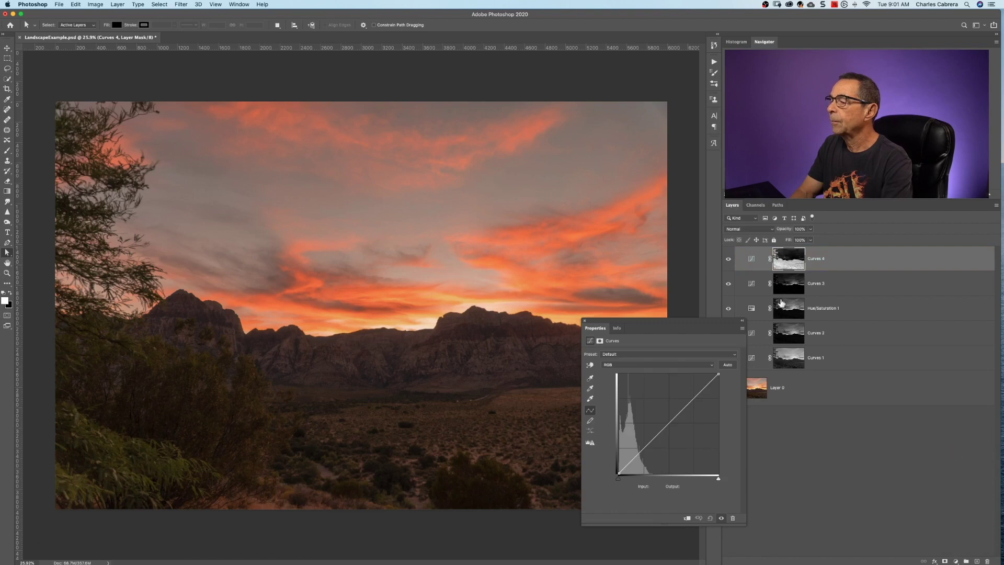
{"action": "left_click_drag", "start_coordinate": [670, 423], "coordinate": [657, 406]}
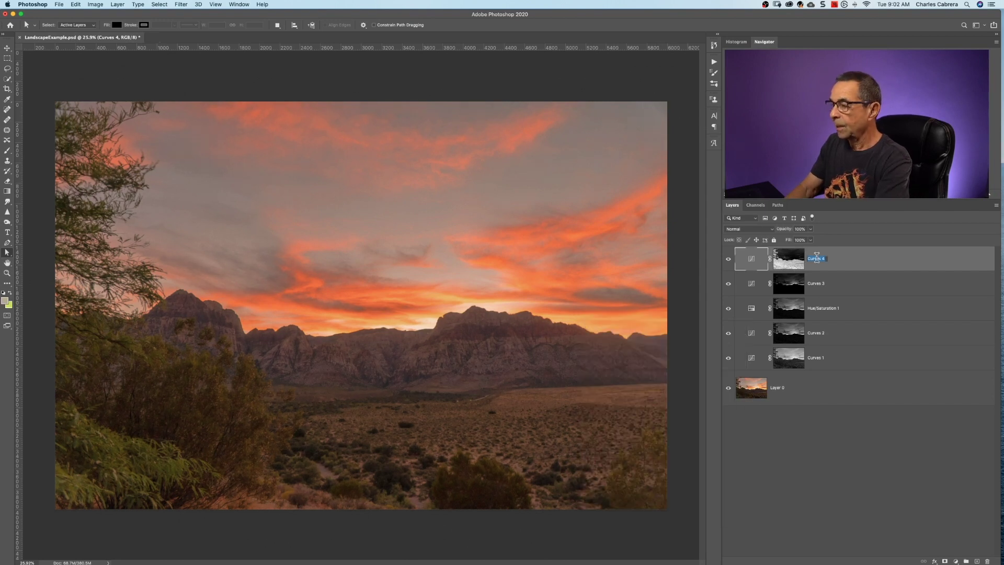
Rename the new Curves adjustment layer as Darks3
{"action": "double_click", "coordinate": [816, 258]}
{"action": "type", "text": "Dark"}
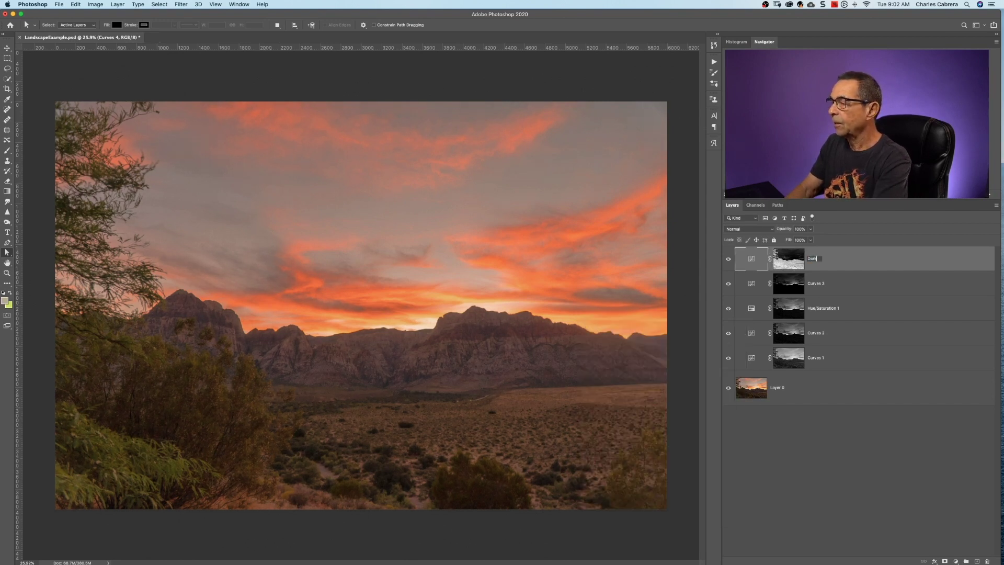
{"action": "type", "text": "s"}
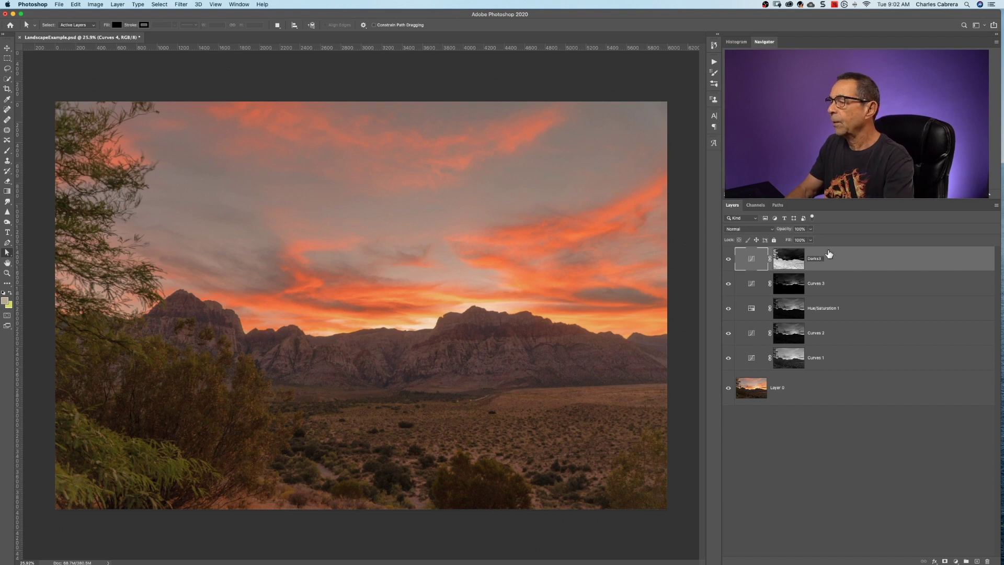
{"action": "type", "text": "3"}
{"action": "key", "text": "Return"}
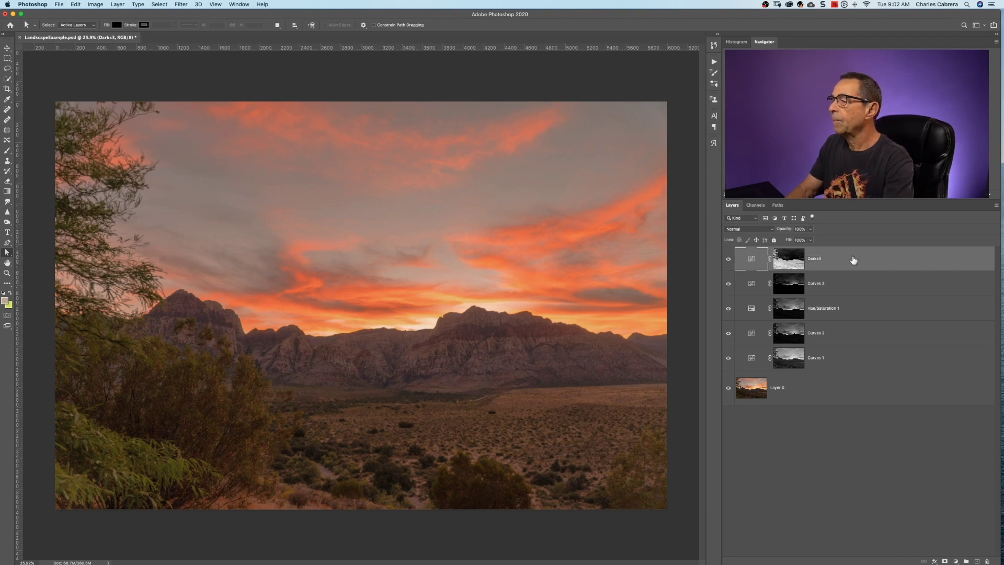
Load the Darks4 channel as a selection and return to the RGB composite and the layer list
{"action": "left_click", "coordinate": [756, 204]}
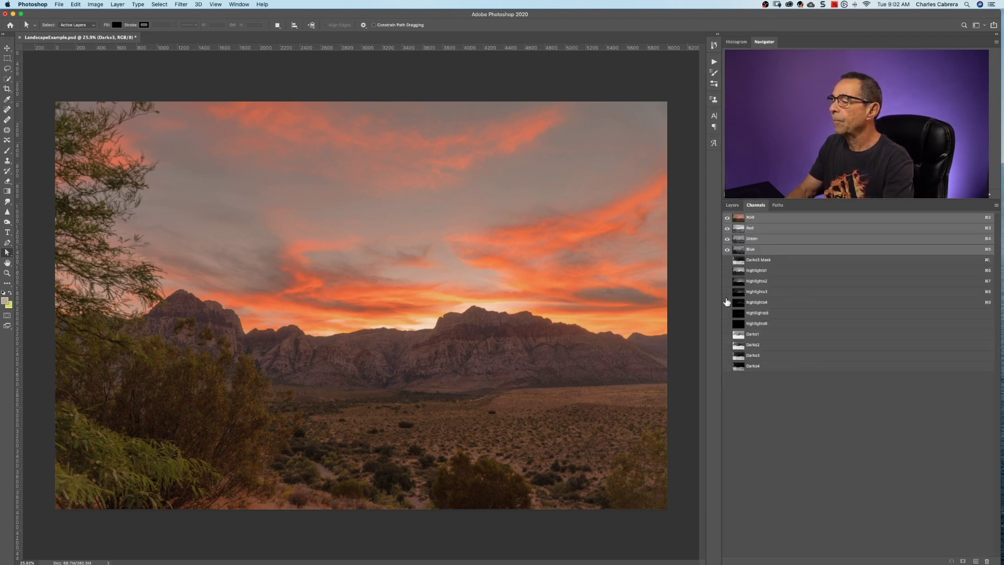
{"action": "left_click", "coordinate": [727, 218]}
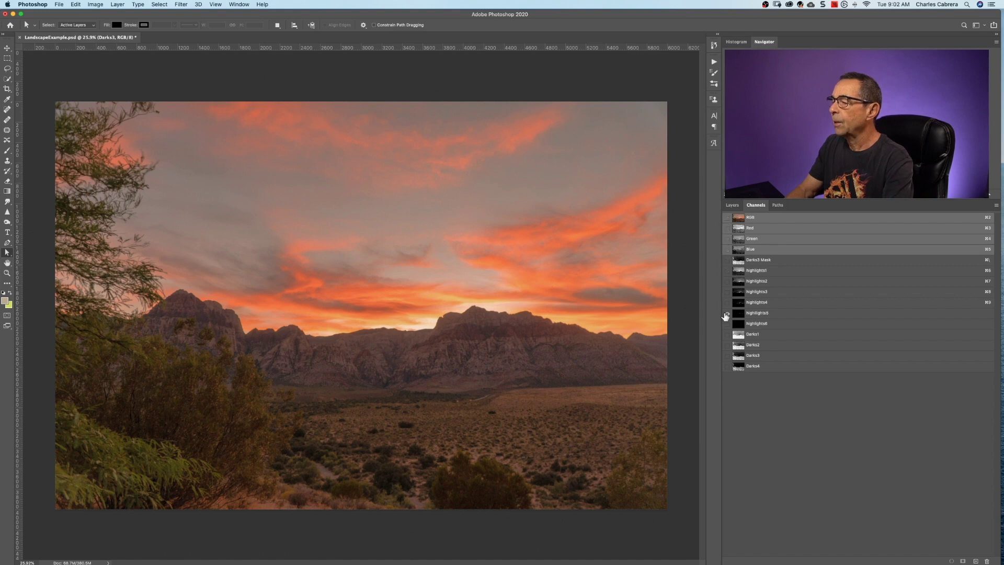
{"action": "left_click", "coordinate": [727, 366]}
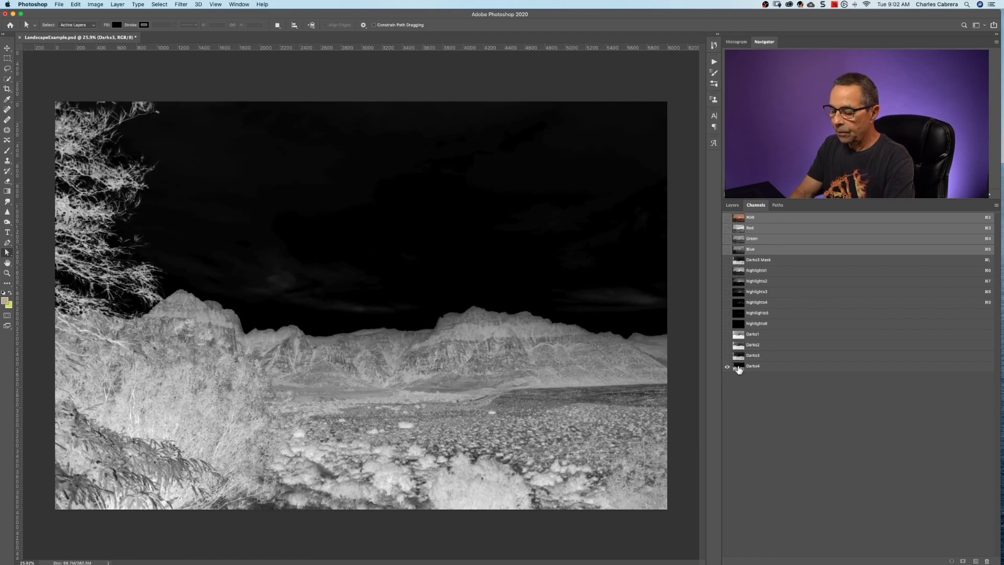
{"action": "left_click_drag", "start_coordinate": [739, 370], "coordinate": [739, 370]}
{"action": "left_click", "coordinate": [739, 370], "text": "super"}
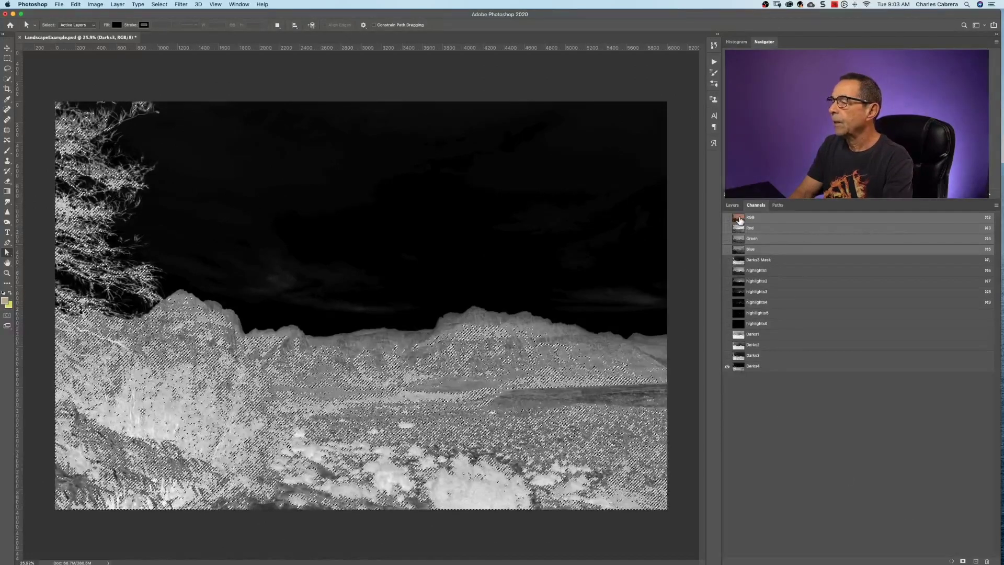
{"action": "key", "text": "super+2"}
{"action": "key", "text": "F7"}
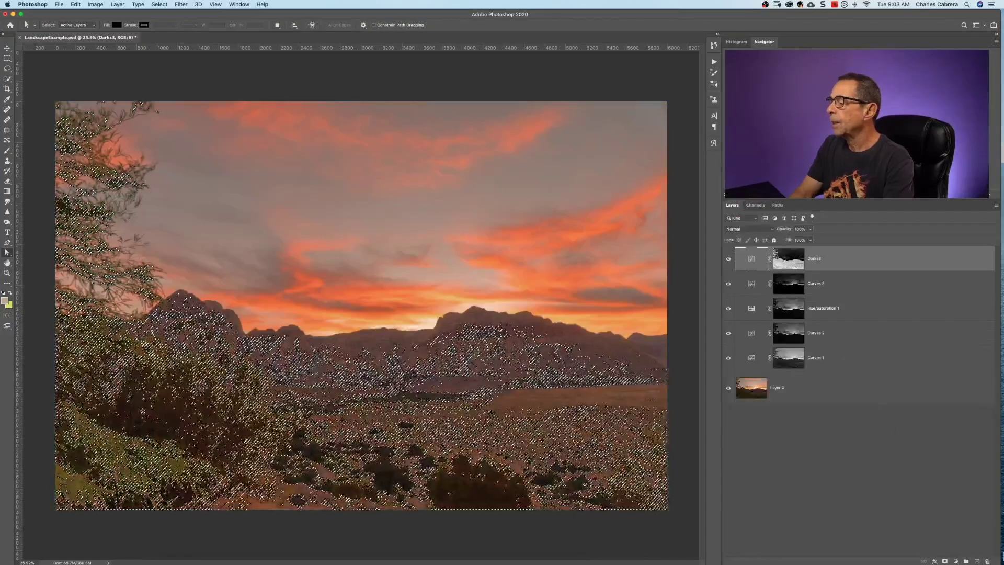
Add a Curves adjustment layer masked by the Darks4 selection and lift its midtones slightly, to an output of about 138
{"action": "left_click", "coordinate": [959, 559]}
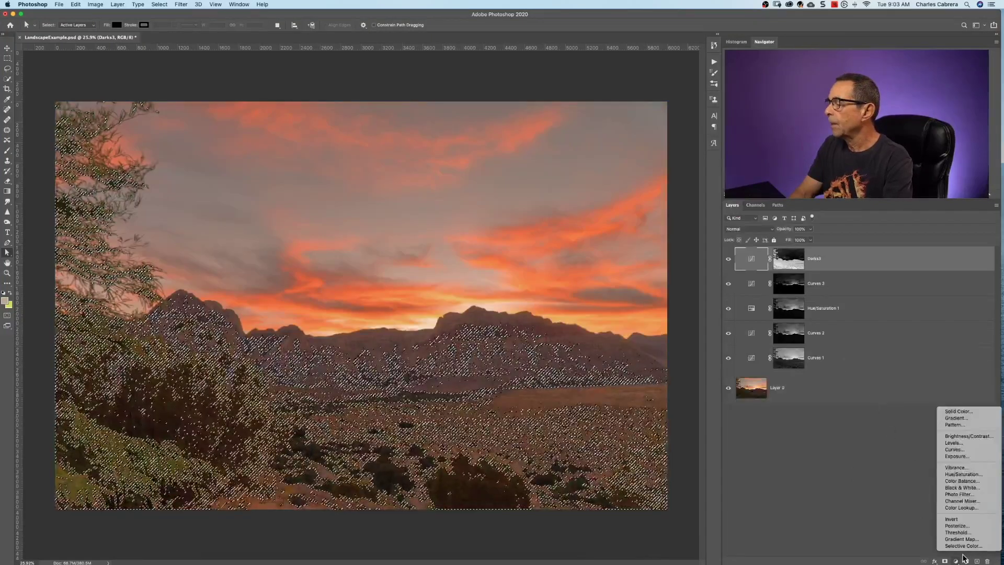
{"action": "left_click", "coordinate": [959, 450]}
{"action": "mouse_move", "coordinate": [665, 427]}
{"action": "left_mouse_down"}
{"action": "mouse_move", "coordinate": [665, 408]}
{"action": "mouse_move", "coordinate": [665, 417]}
{"action": "left_mouse_up"}
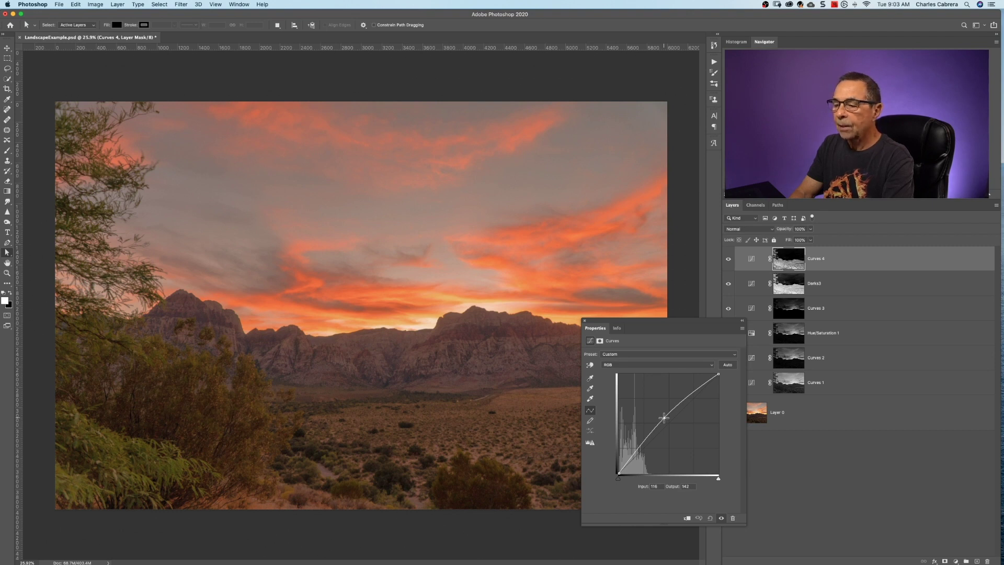
{"action": "left_click_drag", "start_coordinate": [664, 417], "coordinate": [665, 419]}
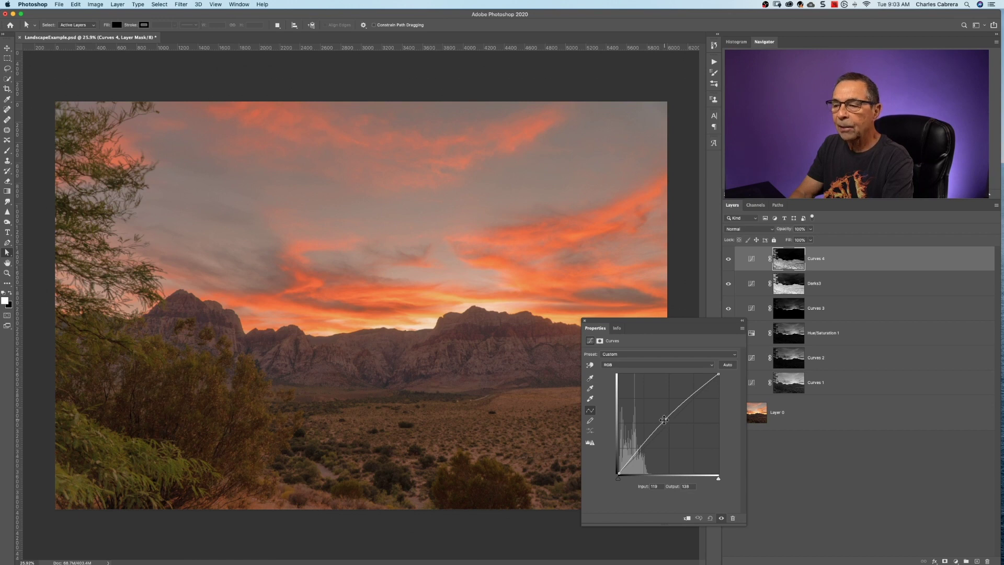
Put away the Curves settings and compare the original Layer 0 photo with the fully adjusted version
{"action": "left_click", "coordinate": [819, 498]}
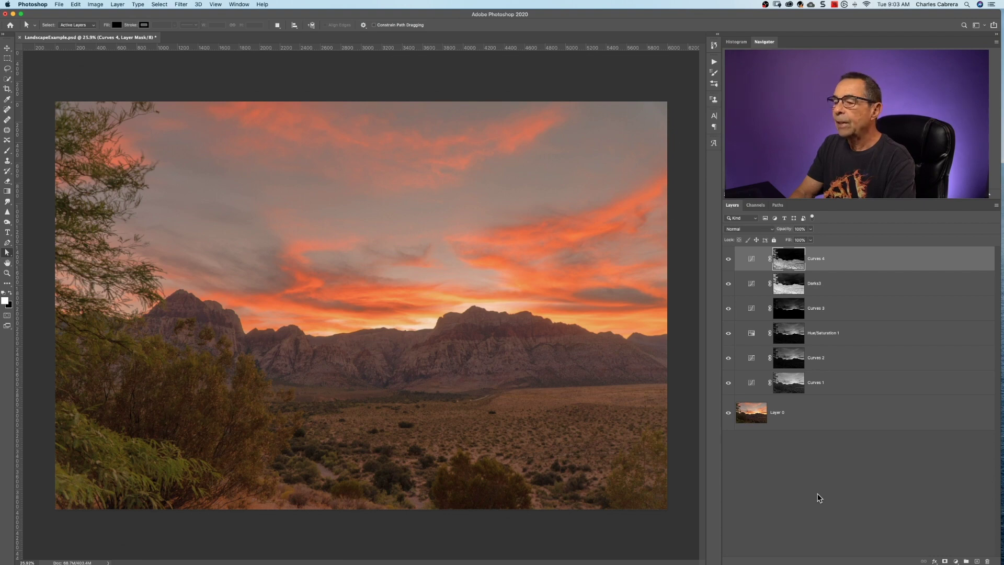
{"action": "left_click", "coordinate": [728, 413], "text": "alt"}
{"action": "left_click", "coordinate": [728, 413], "text": "alt"}
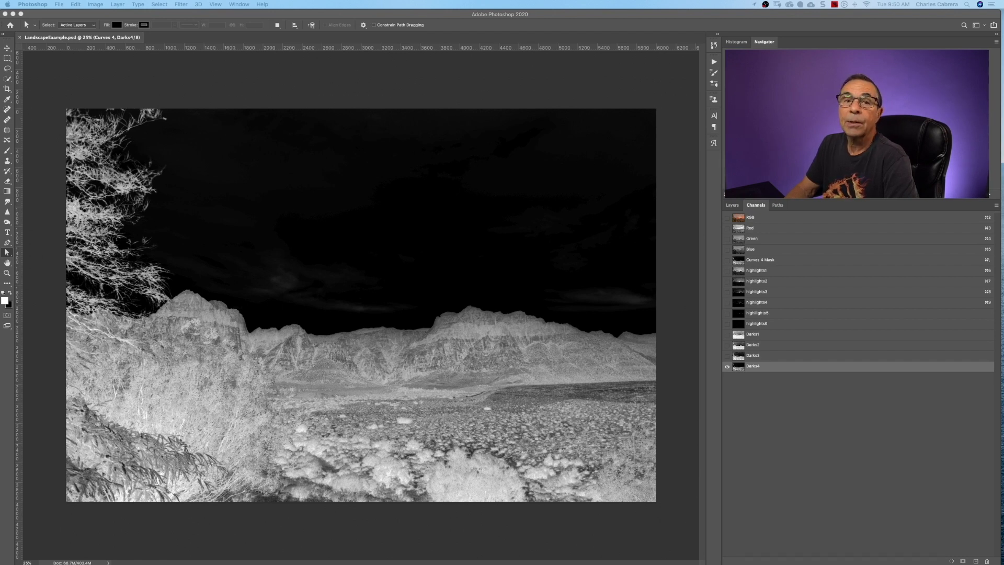
Select the entire canvas and subtract the highlights1 and Darks1 channels from the selection
{"action": "left_click", "coordinate": [738, 368], "text": "super"}
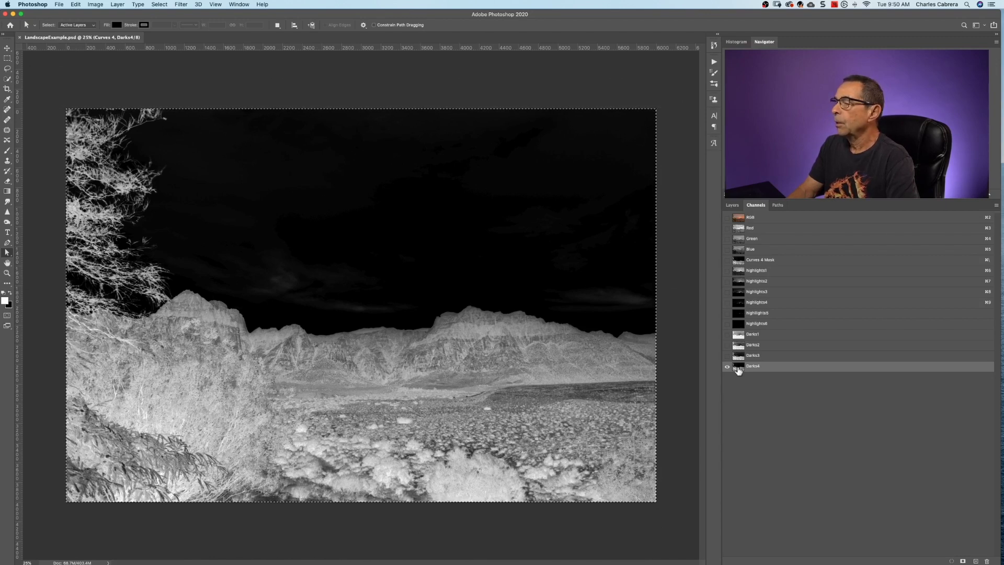
{"action": "left_click", "coordinate": [740, 273], "text": "alt+super"}
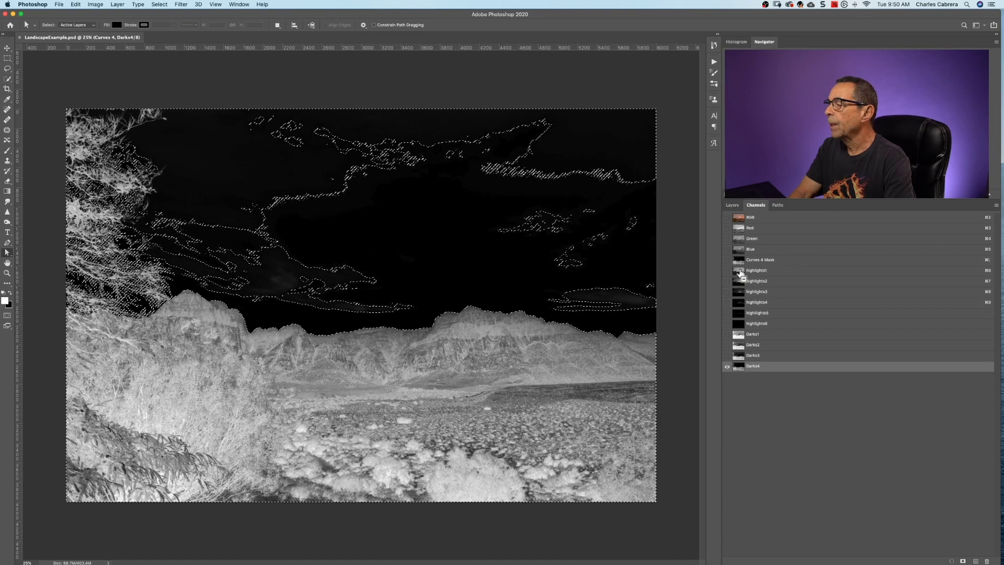
{"action": "left_click", "coordinate": [740, 335], "text": "alt+super"}
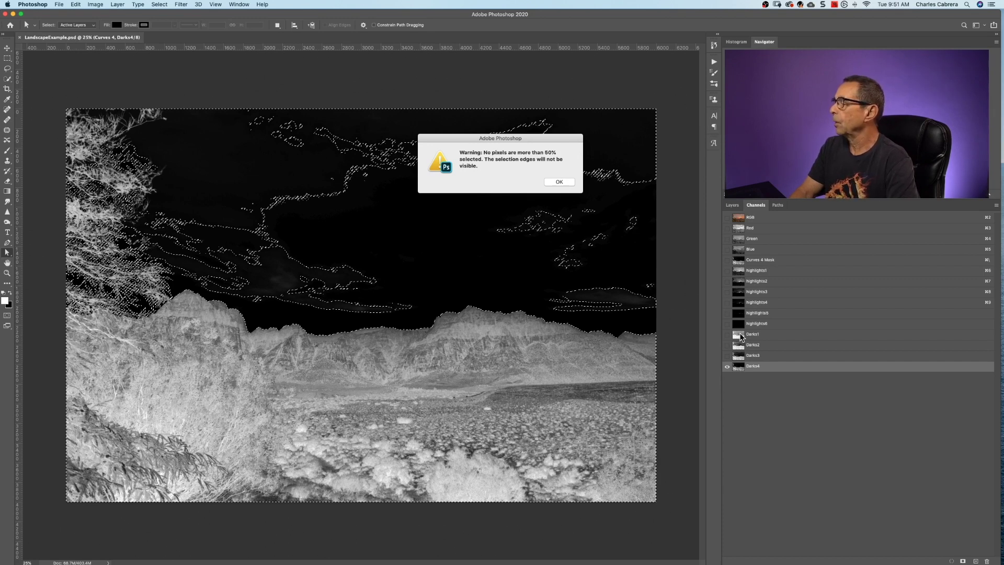
{"action": "left_click", "coordinate": [560, 182]}
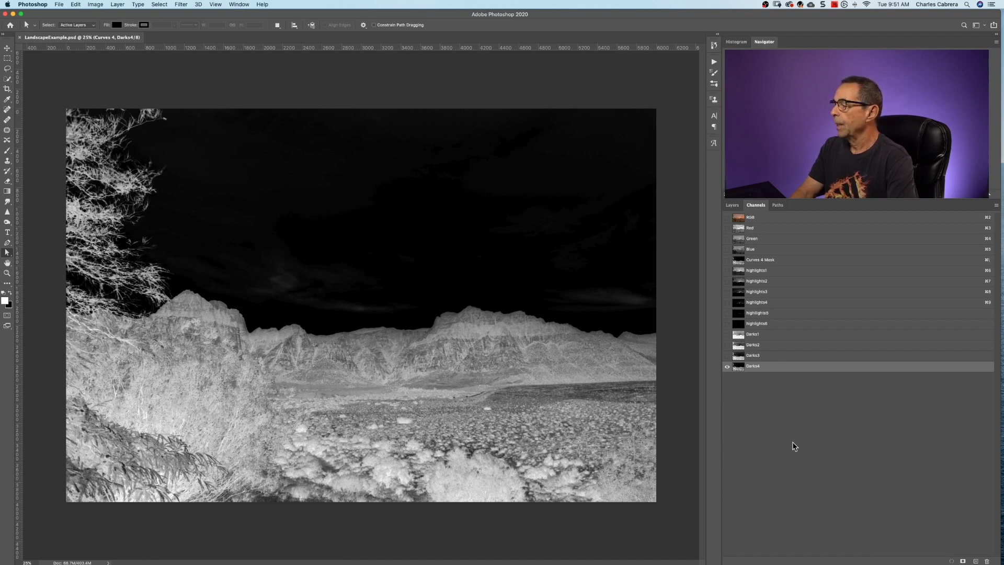
Save the current selection as a new alpha channel named Midtones1
{"action": "left_click", "coordinate": [964, 561]}
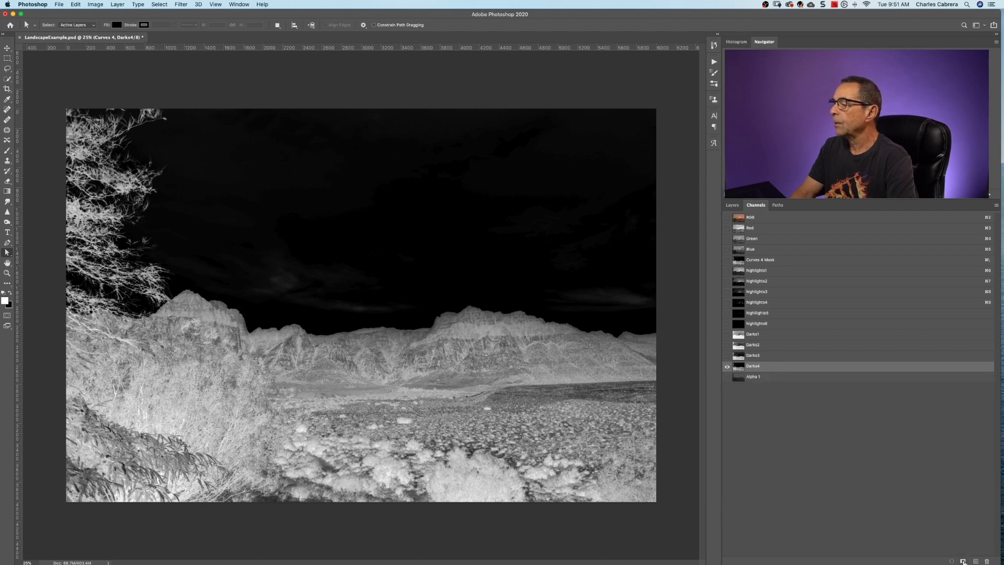
{"action": "double_click", "coordinate": [754, 376]}
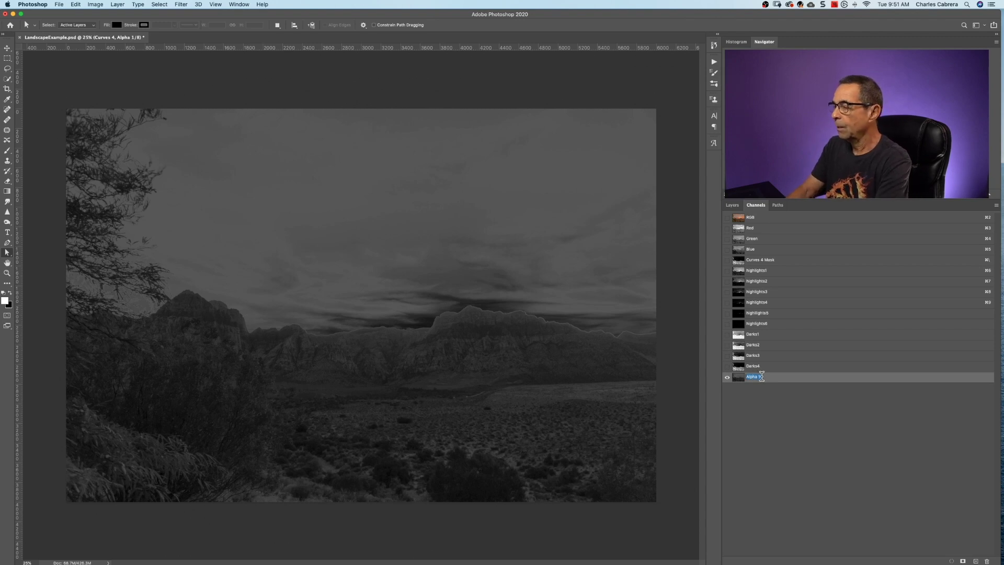
{"action": "type", "text": "Midtones1"}
{"action": "key", "text": "Return"}
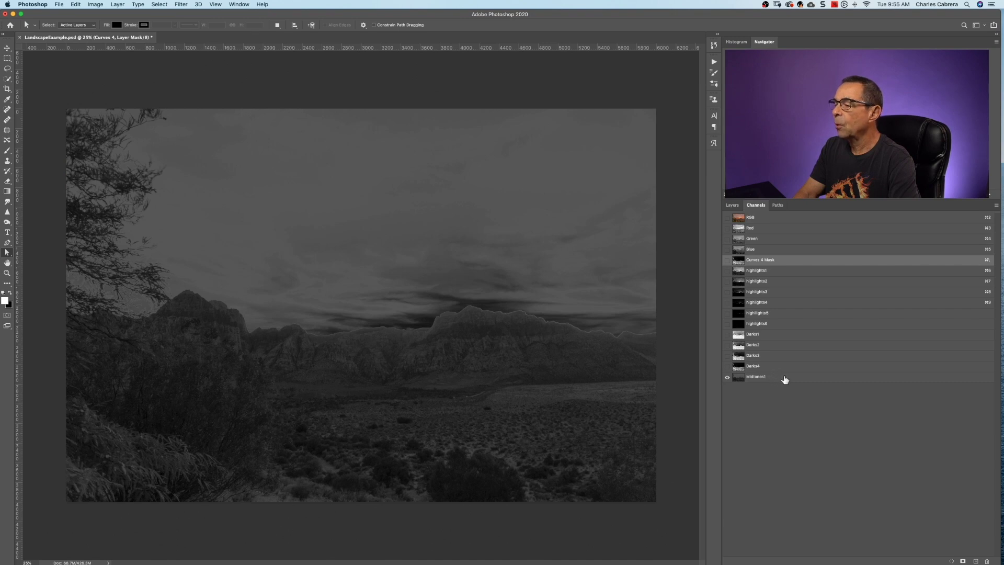
With the Midtones1 channel active, select the entire canvas and subtract the highlights2 and Darks2 channels from the selection
{"action": "left_click", "coordinate": [771, 379]}
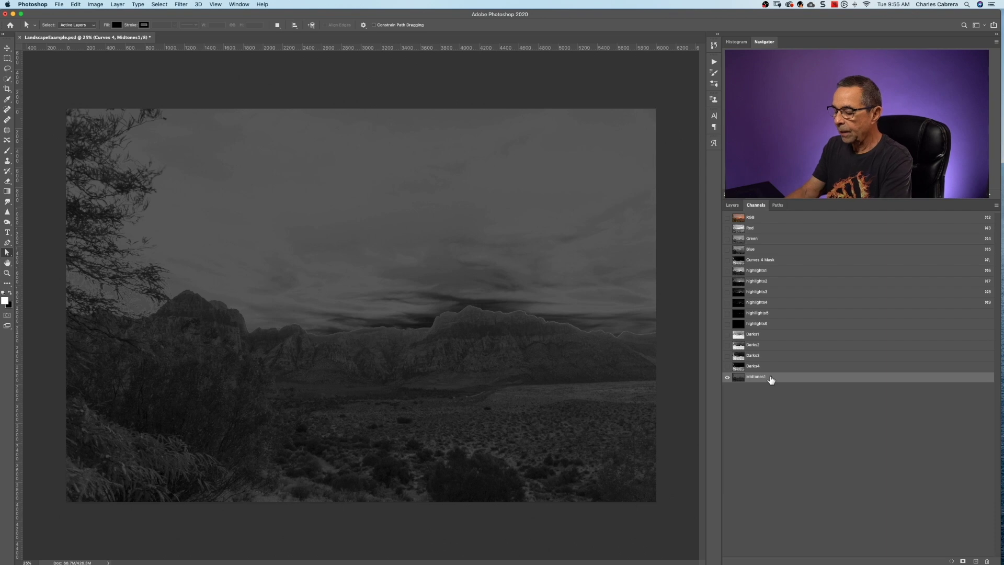
{"action": "left_click_drag", "start_coordinate": [771, 379], "coordinate": [772, 380]}
{"action": "left_click", "coordinate": [772, 381], "text": "super"}
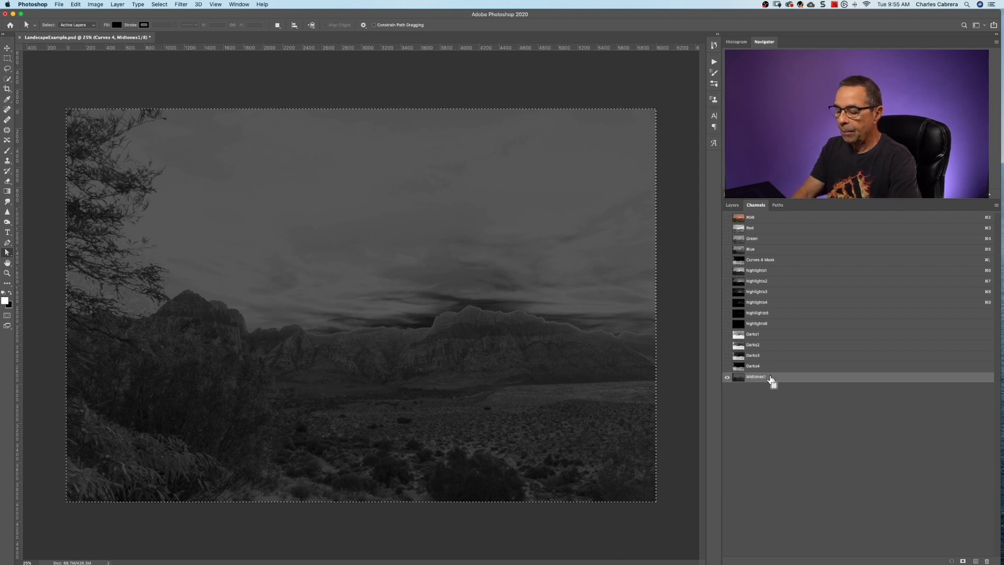
{"action": "left_click", "coordinate": [738, 283], "text": "alt+super"}
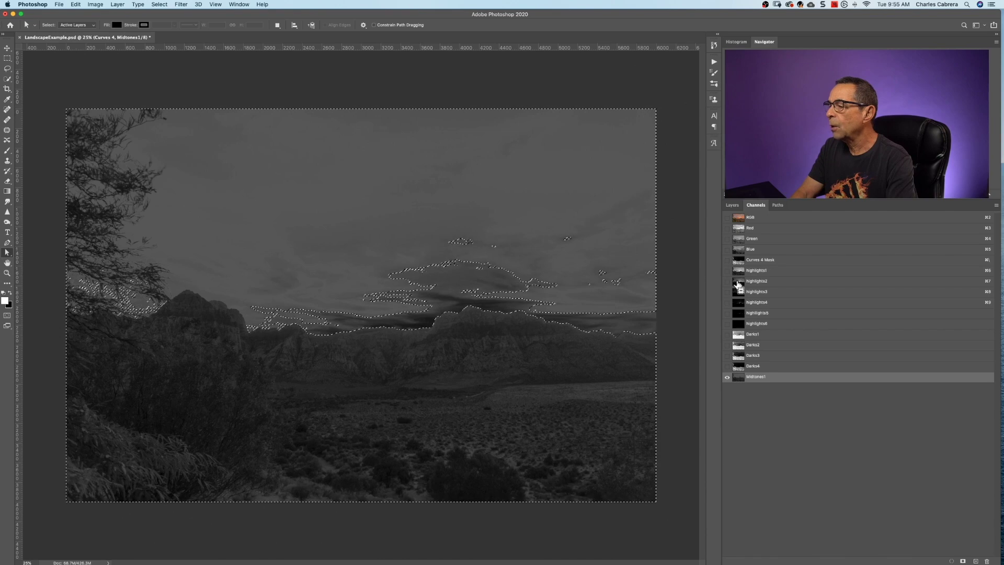
{"action": "left_click", "coordinate": [739, 347], "text": "alt+super"}
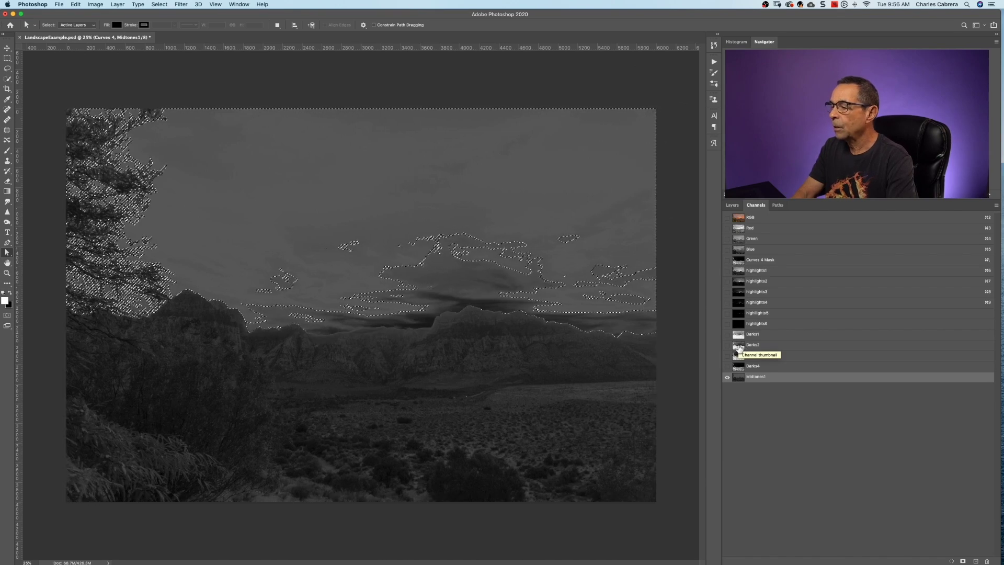
Save the current selection as a new alpha channel named Midtones2
{"action": "left_click", "coordinate": [964, 561]}
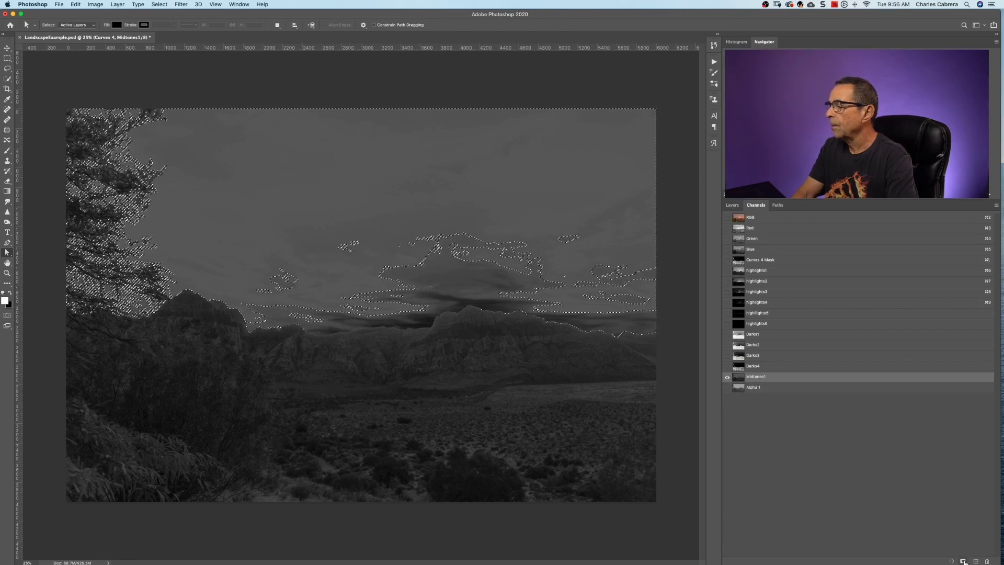
{"action": "double_click", "coordinate": [753, 387]}
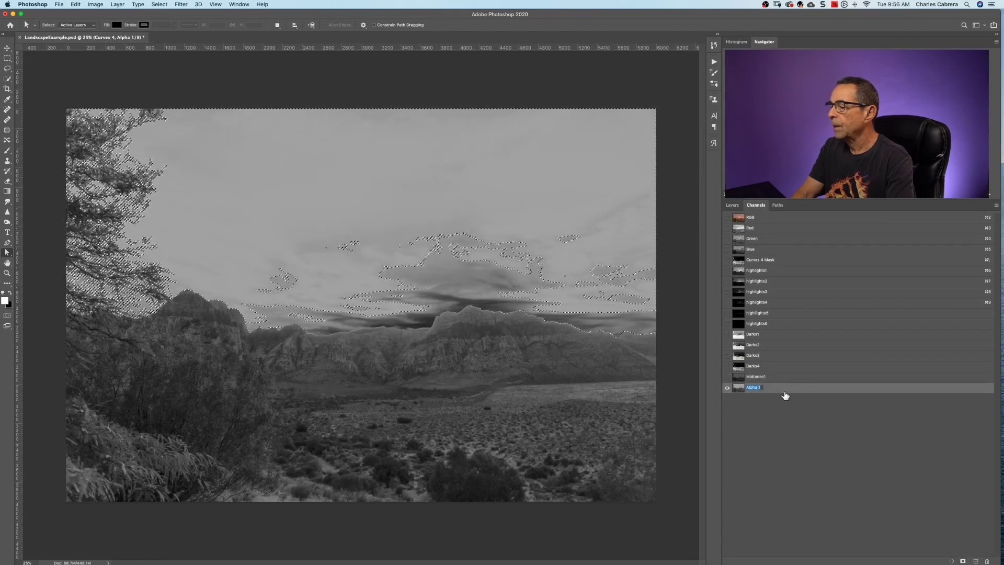
{"action": "type", "text": "M"}
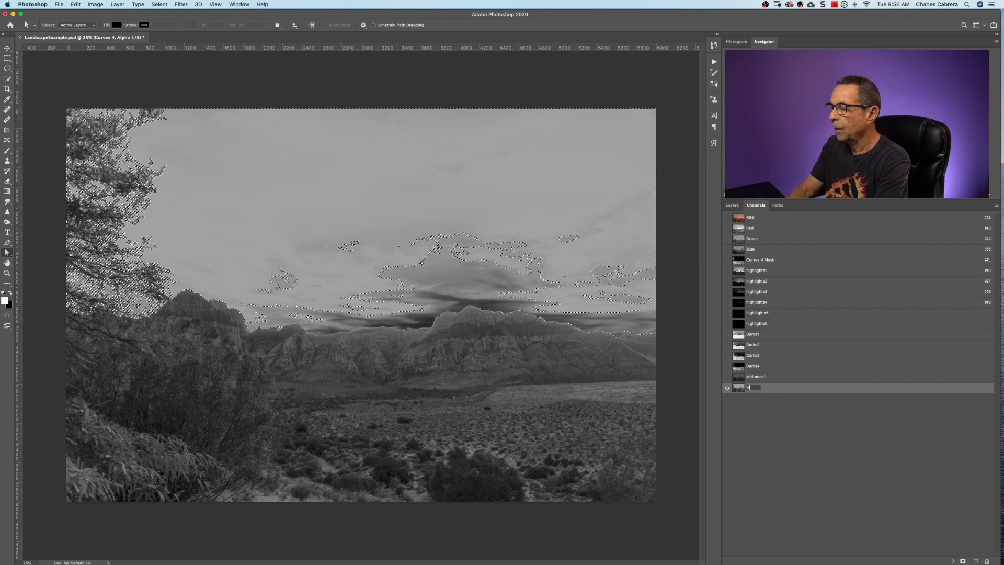
{"action": "type", "text": "idtone"}
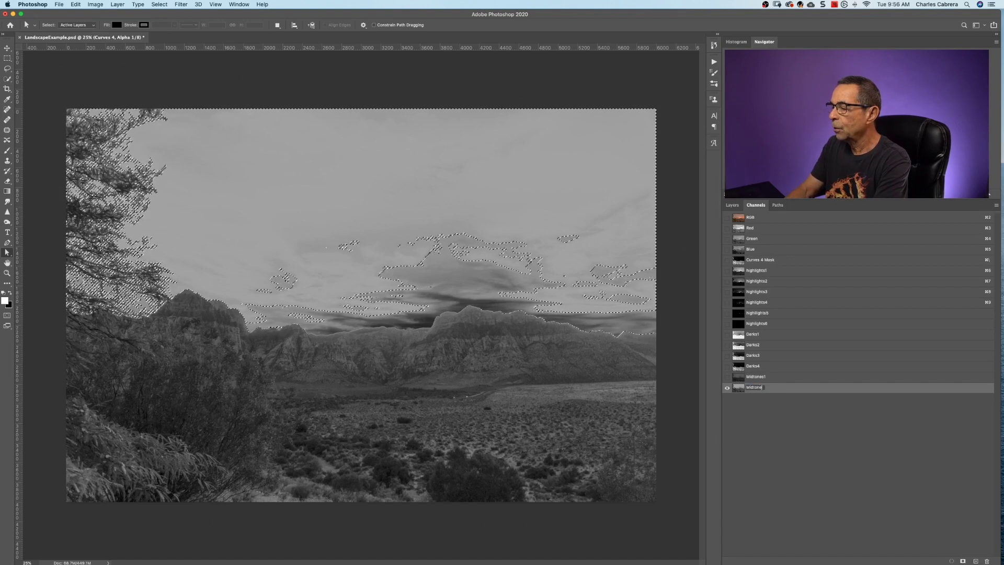
{"action": "type", "text": "s2"}
{"action": "key", "text": "Return"}
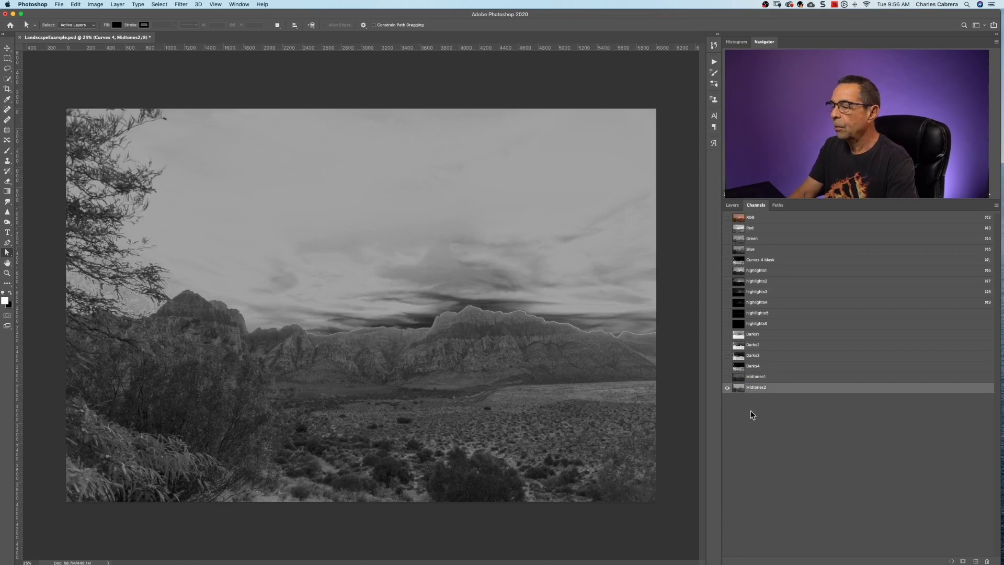
Select the entire canvas, subtract the highlights3 and Darks3 channels, and save the selection as a channel named Midtones3
{"action": "left_click_drag", "start_coordinate": [779, 389], "coordinate": [780, 390]}
{"action": "left_click", "coordinate": [779, 389], "text": "super"}
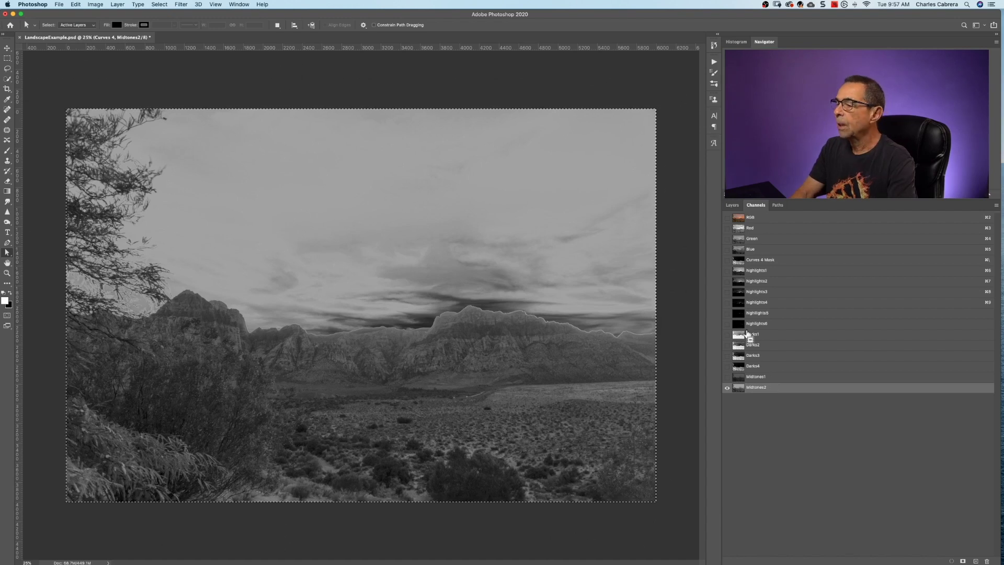
{"action": "left_click", "coordinate": [738, 292], "text": "shift+super"}
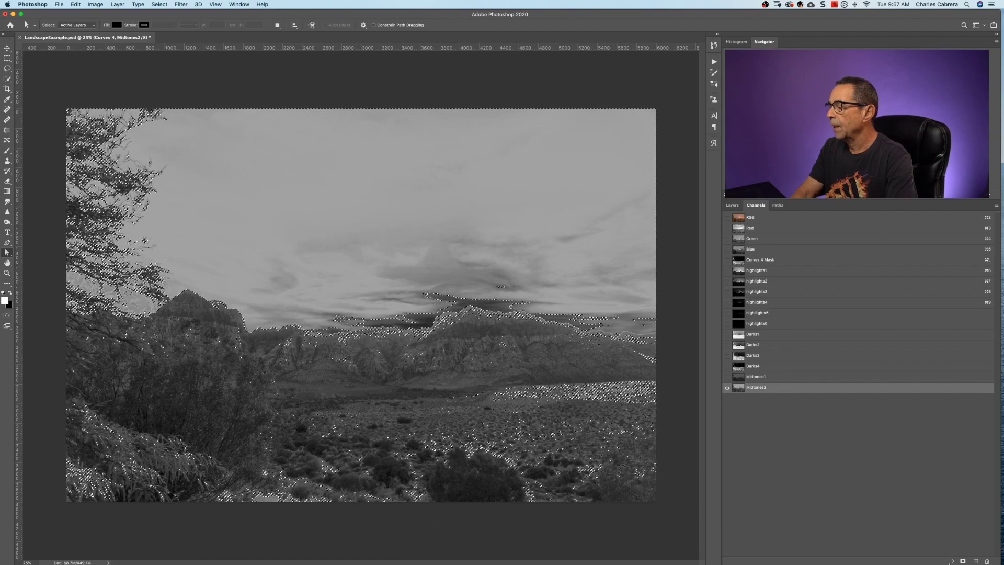
{"action": "left_click", "coordinate": [962, 561]}
{"action": "double_click", "coordinate": [759, 398]}
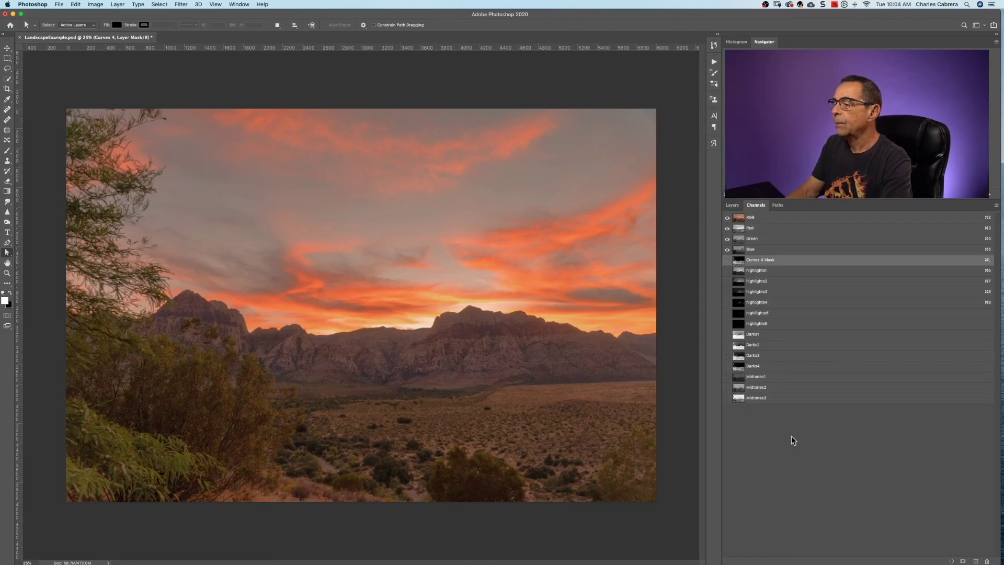
Hide the RGB composite and examine the Midtones1, Midtones2 and Midtones3 masks one after another
{"action": "left_click", "coordinate": [727, 217]}
{"action": "left_click", "coordinate": [727, 377]}
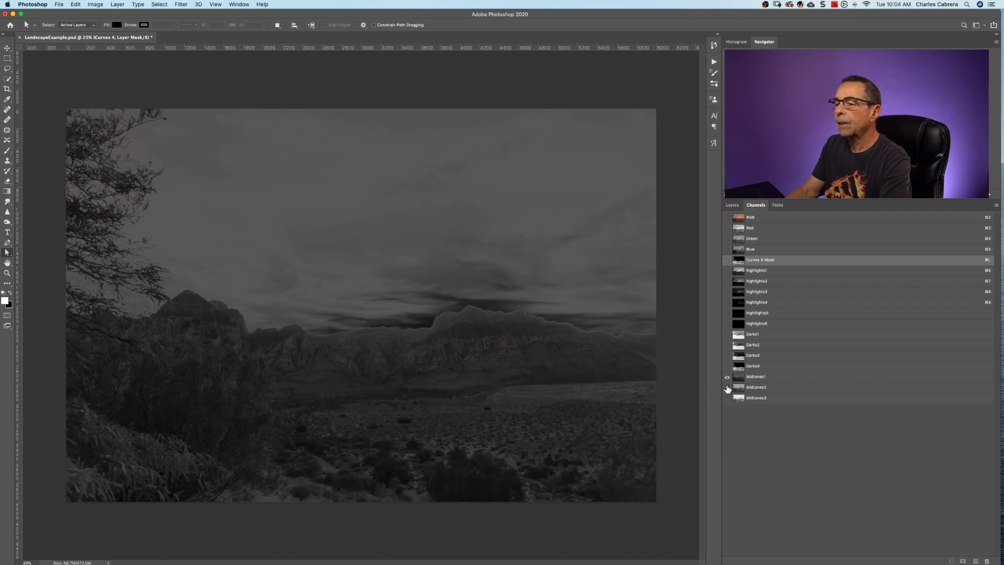
{"action": "left_click", "coordinate": [727, 387]}
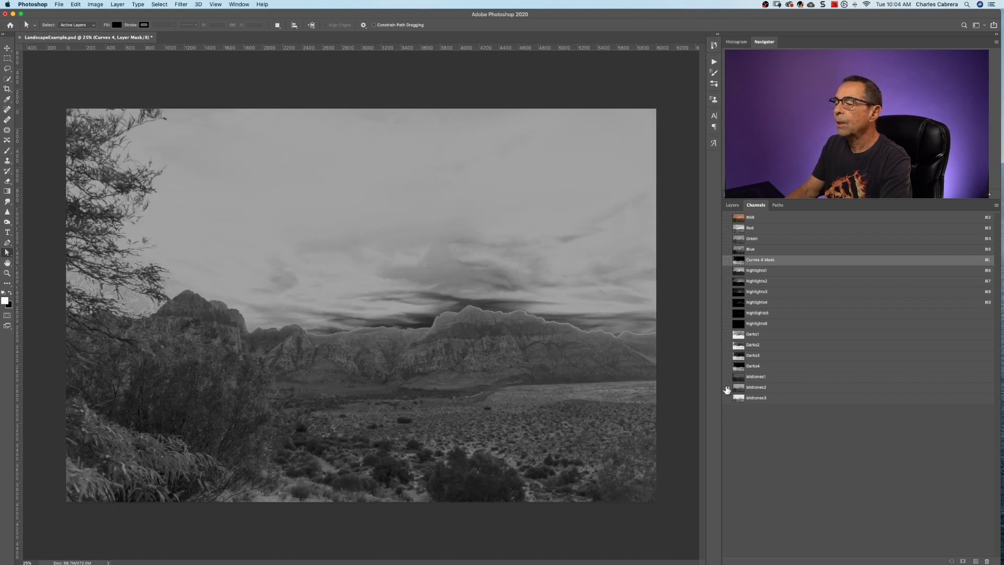
{"action": "left_click", "coordinate": [728, 399]}
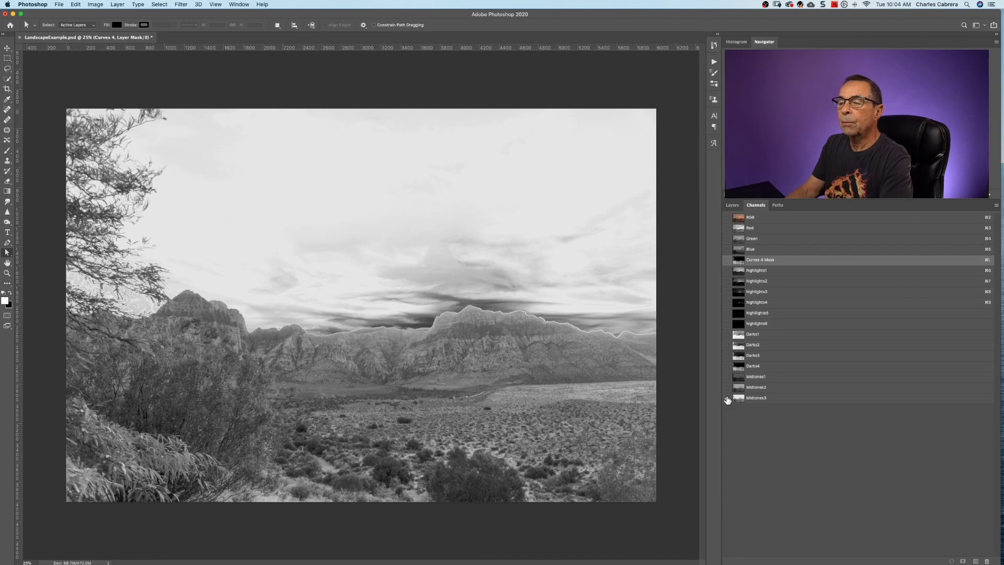
{"action": "left_click", "coordinate": [727, 399]}
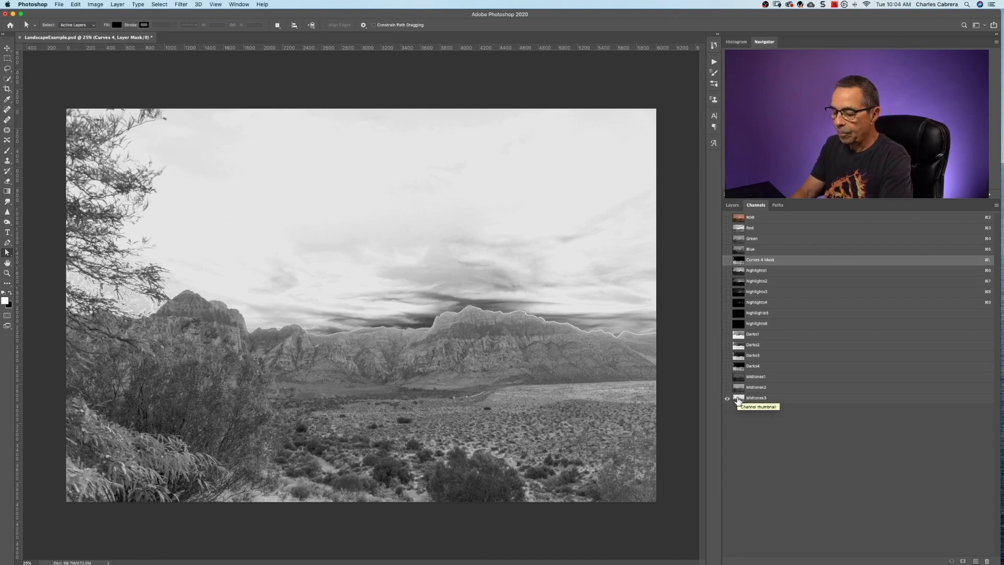
Load the Midtones3 channel as a selection and return to the RGB composite and the layer list
{"action": "left_click_drag", "start_coordinate": [739, 401], "coordinate": [738, 401]}
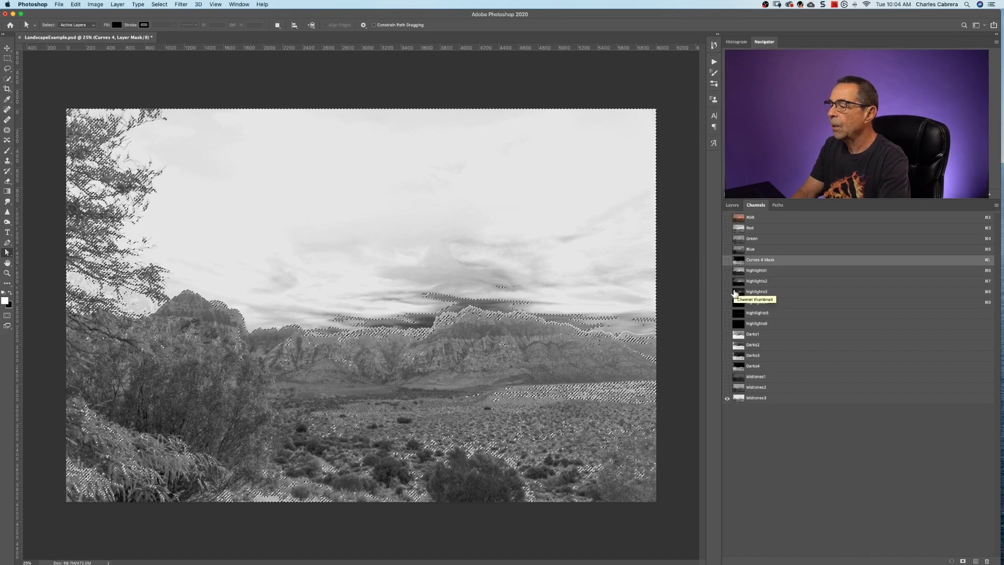
{"action": "left_click", "coordinate": [727, 218]}
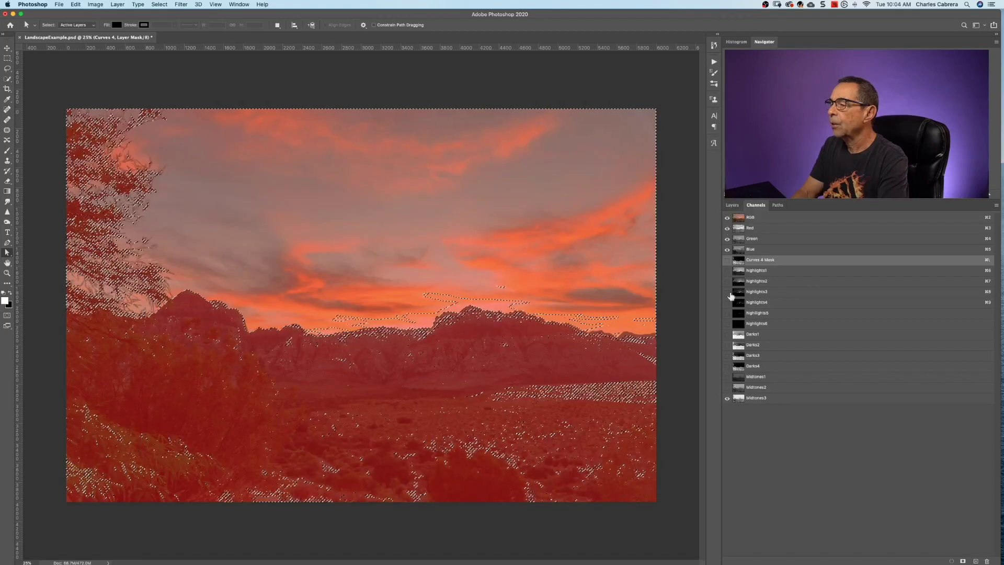
{"action": "left_click", "coordinate": [727, 398]}
{"action": "left_click", "coordinate": [732, 206]}
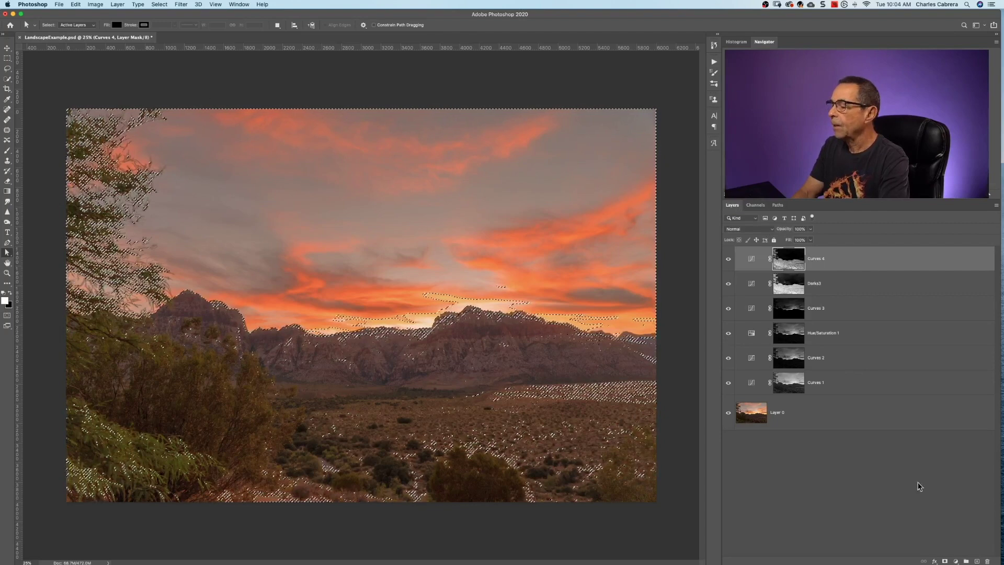
Add a Levels adjustment layer masked by the Midtones3 selection and lower its white input level to brighten the midtones
{"action": "left_click", "coordinate": [956, 561]}
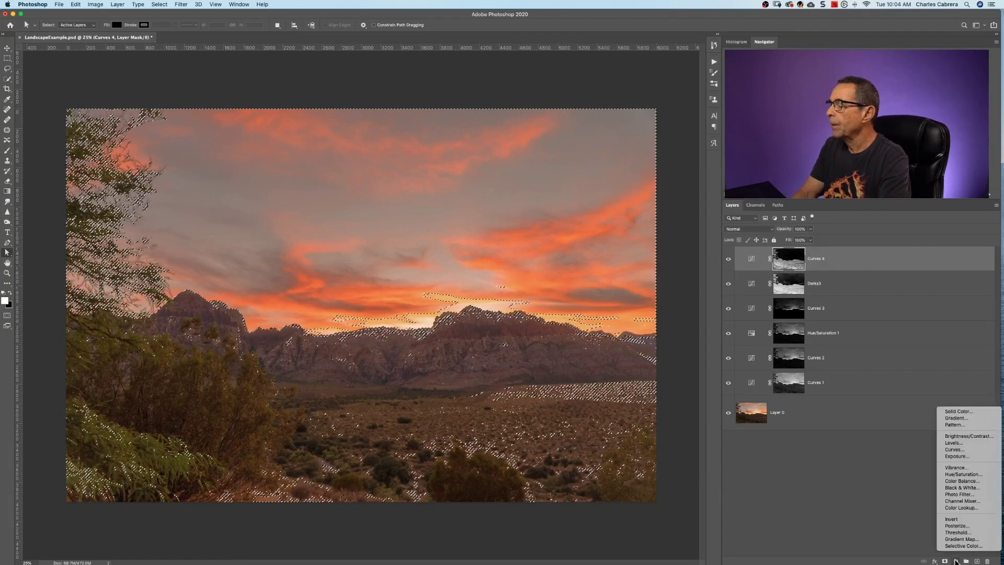
{"action": "left_click", "coordinate": [954, 443]}
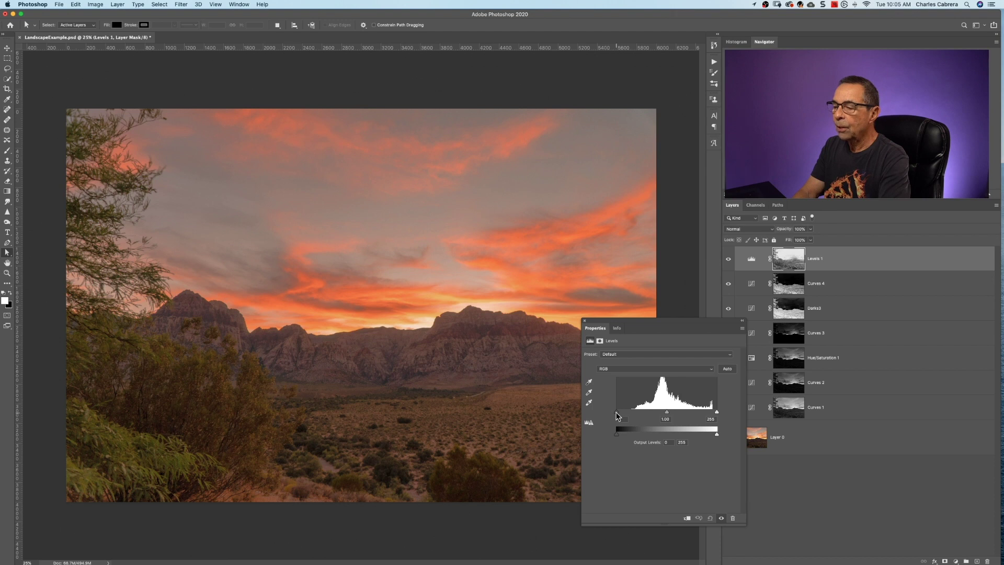
{"action": "left_click_drag", "start_coordinate": [621, 415], "coordinate": [612, 414]}
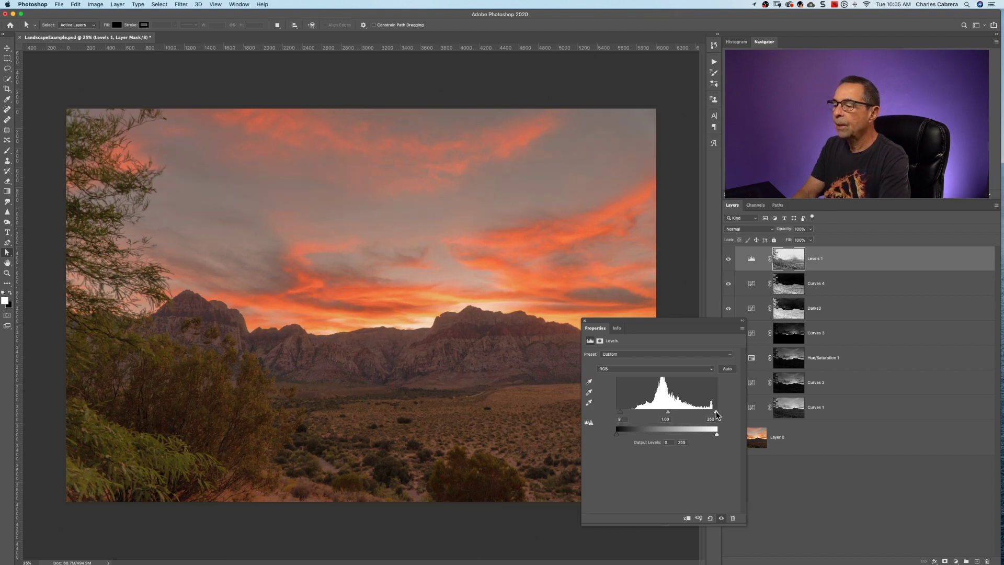
{"action": "left_click_drag", "start_coordinate": [716, 412], "coordinate": [659, 413]}
Compare the photo with and without the Levels adjustment, and the original Layer 0 against the fully adjusted version
{"action": "left_click", "coordinate": [728, 259]}
{"action": "left_click", "coordinate": [728, 260]}
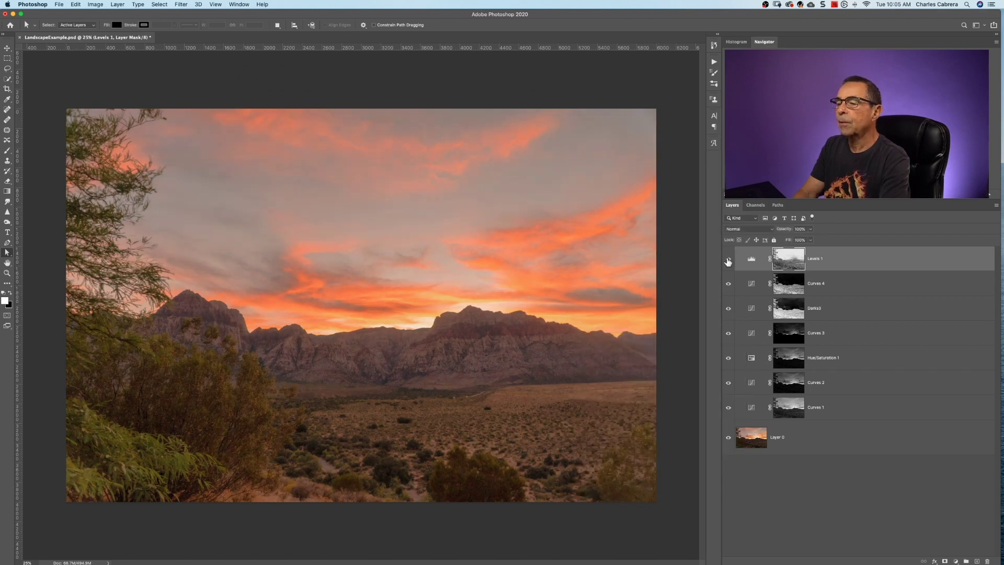
{"action": "left_click", "coordinate": [728, 439], "text": "alt"}
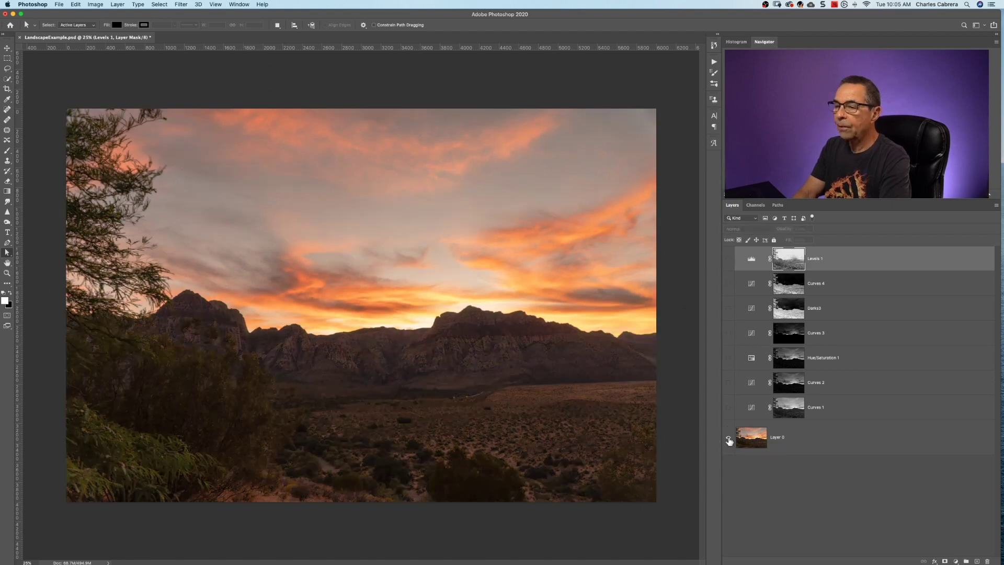
{"action": "left_click", "coordinate": [729, 440], "text": "alt"}
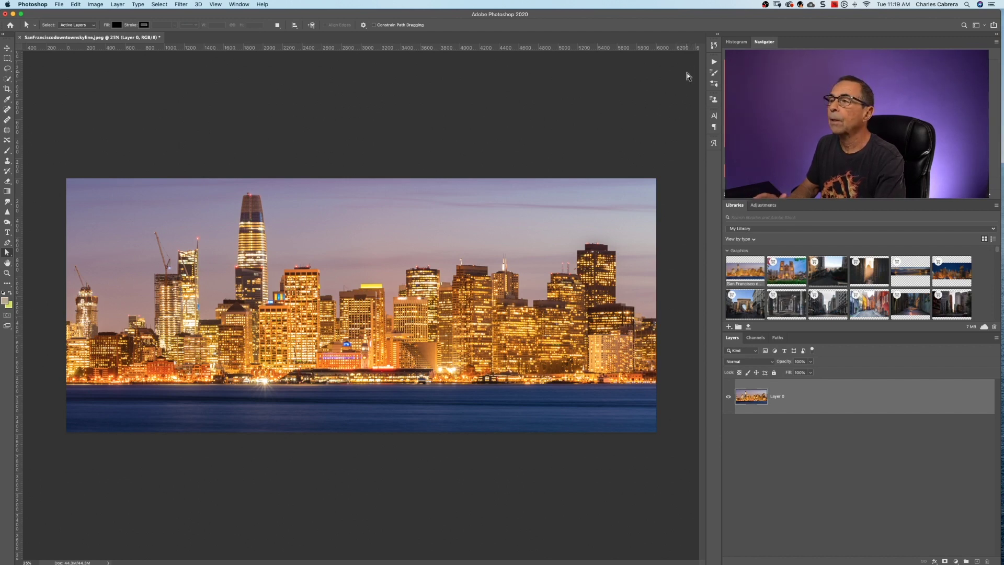
Load the free Luminosity Masks .atn file from the Free Download folder into the actions list
{"action": "left_click", "coordinate": [714, 62]}
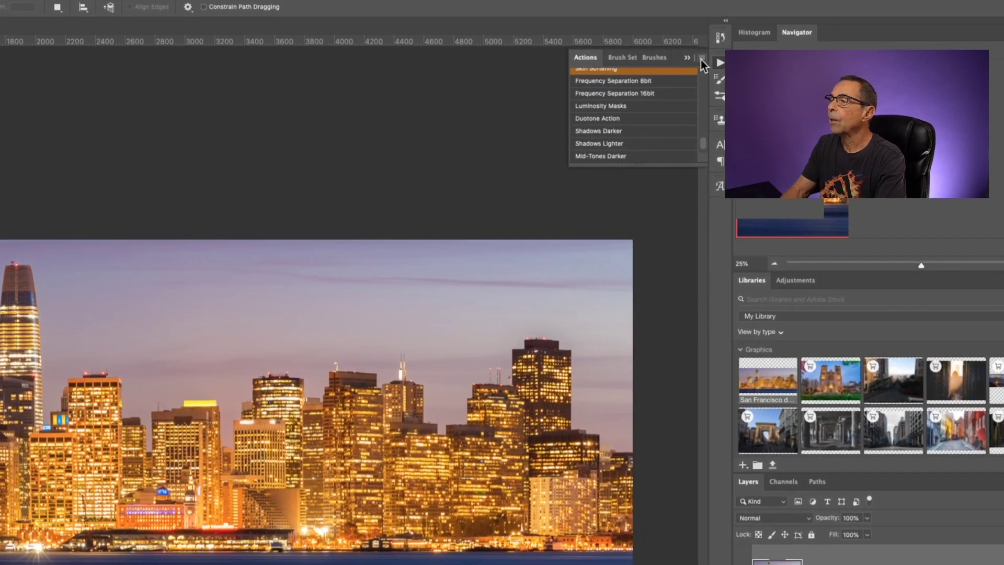
{"action": "left_click", "coordinate": [701, 58]}
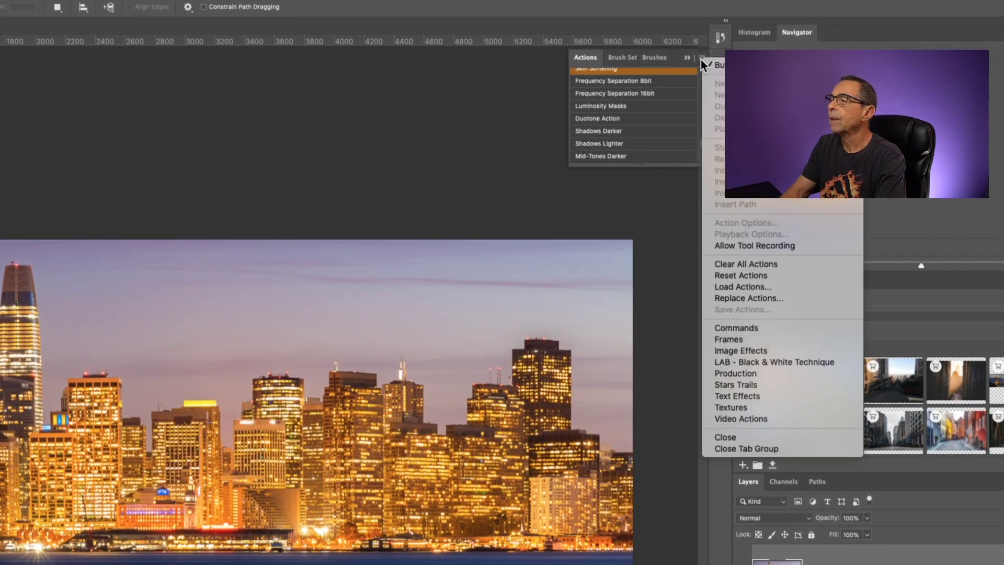
{"action": "left_click", "coordinate": [732, 287]}
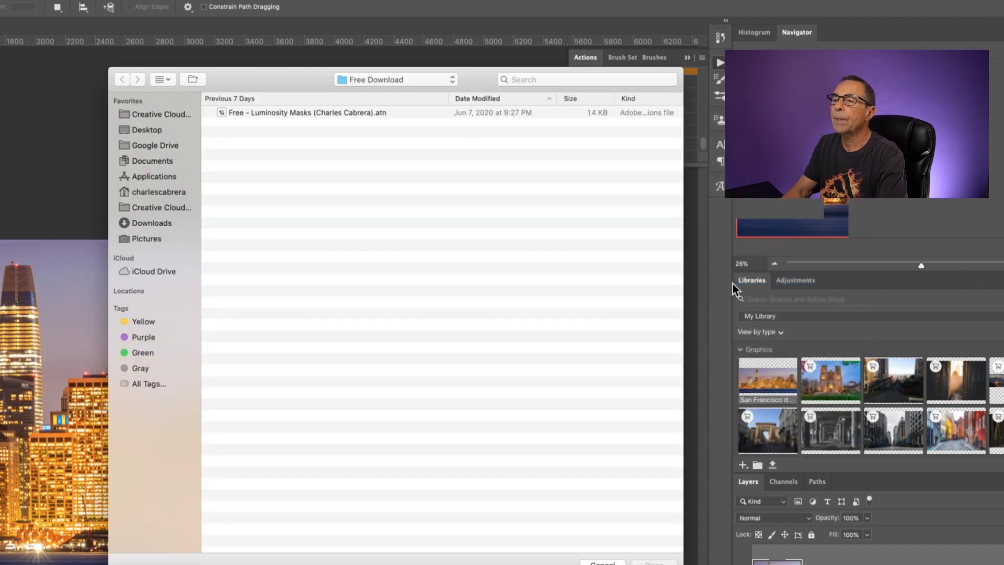
{"action": "left_click", "coordinate": [288, 111]}
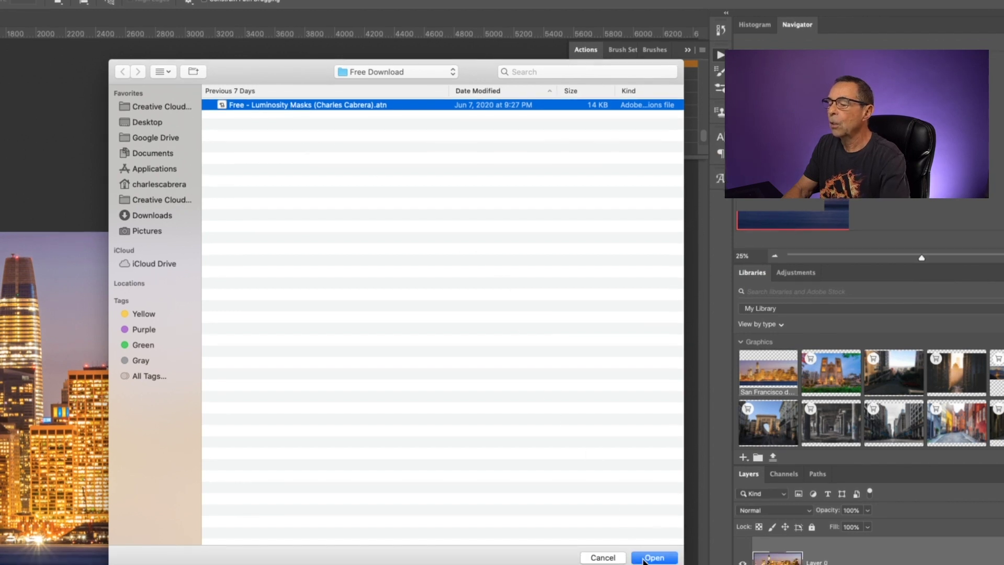
{"action": "left_click", "coordinate": [644, 558]}
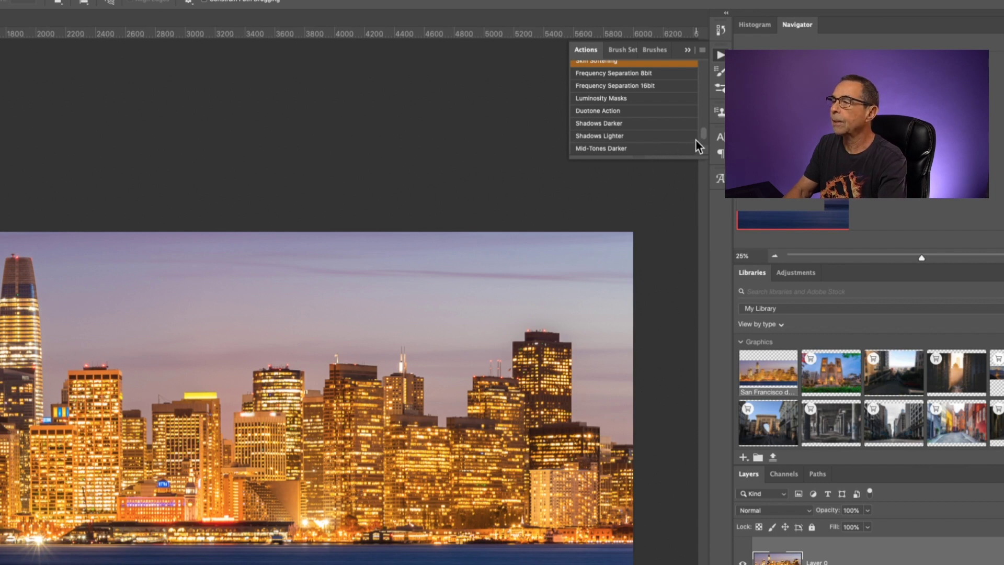
Show the photo's channels and run the Create All Luminosity Masks action on the skyline image
{"action": "left_click_drag", "start_coordinate": [702, 136], "coordinate": [702, 144]}
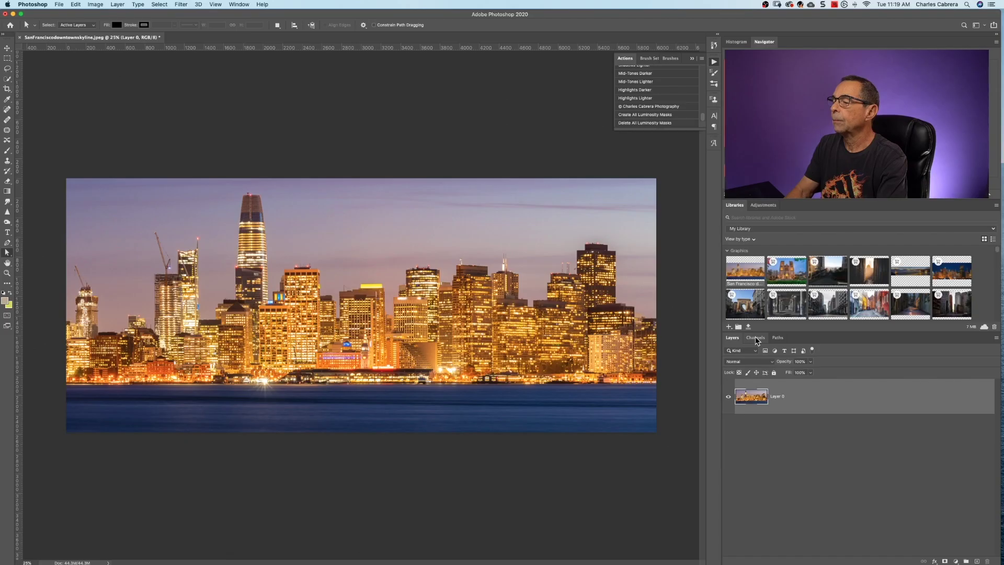
{"action": "left_click", "coordinate": [784, 474]}
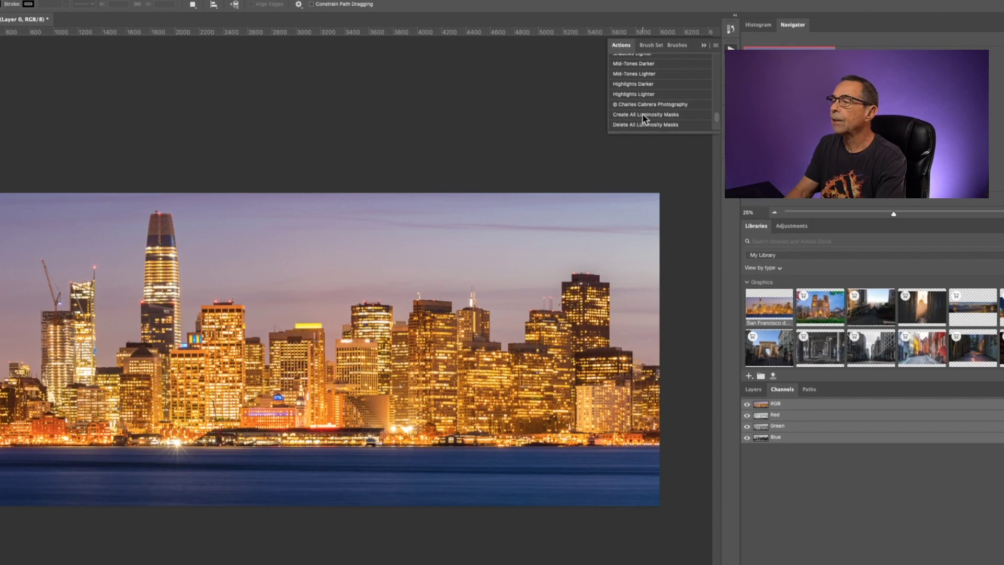
{"action": "left_click", "coordinate": [649, 115]}
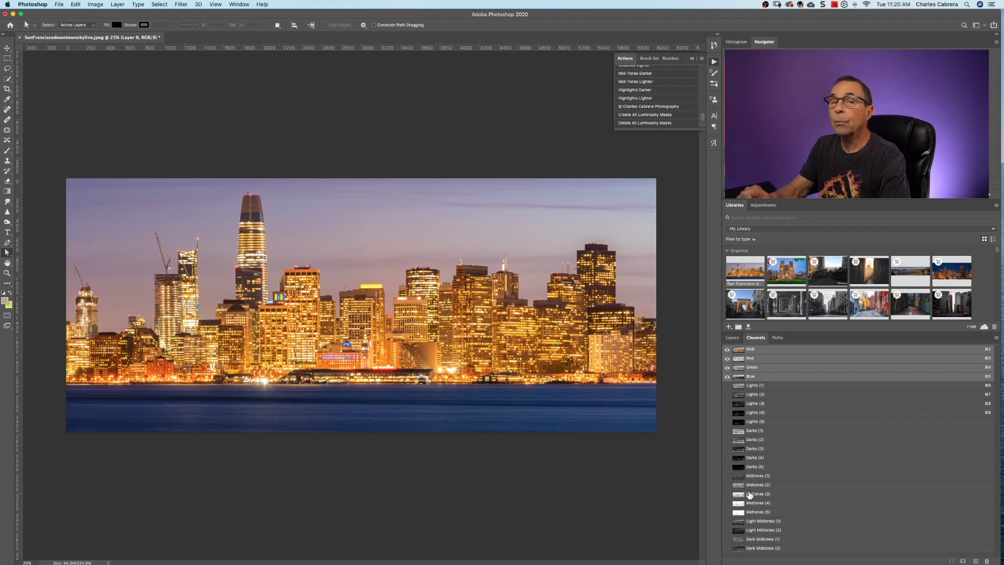
Remove the masks with the Delete All Luminosity Masks action and generate them again with Create All Luminosity Masks
{"action": "left_click", "coordinate": [636, 124]}
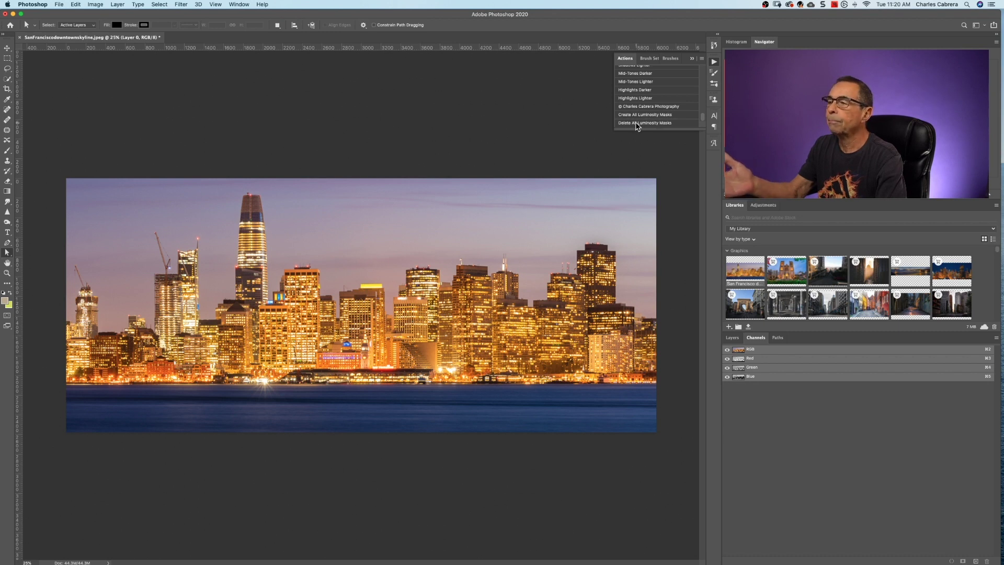
{"action": "left_click", "coordinate": [634, 114]}
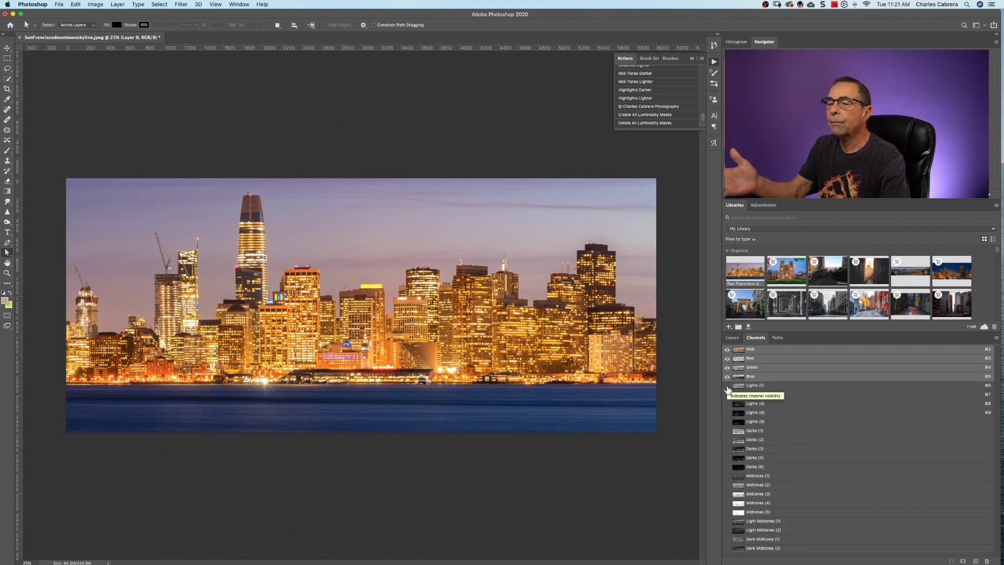
Hide the RGB composite and examine the Lights (1) through Lights (4) masks, ending on Lights (2)
{"action": "left_click", "coordinate": [727, 386]}
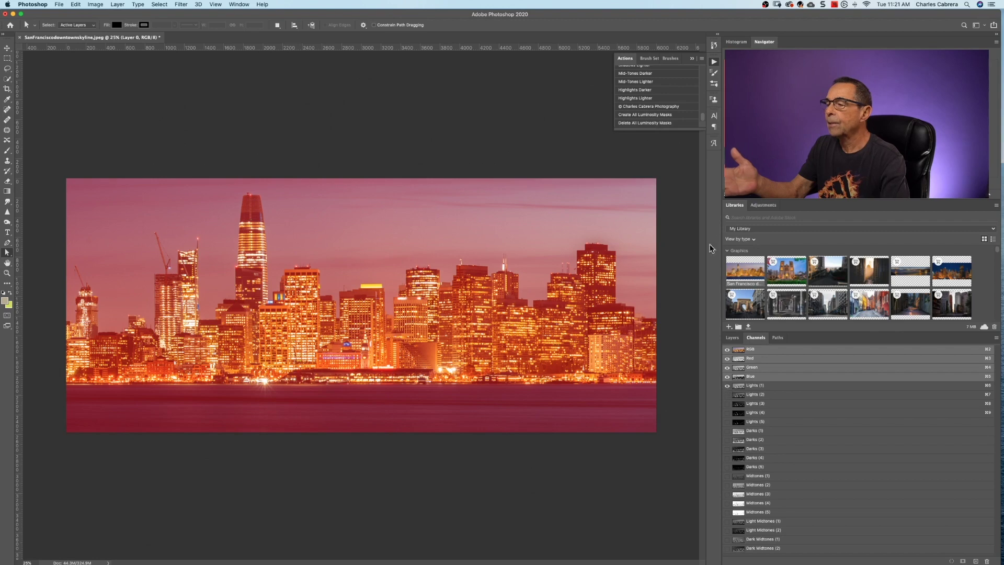
{"action": "left_click", "coordinate": [727, 349]}
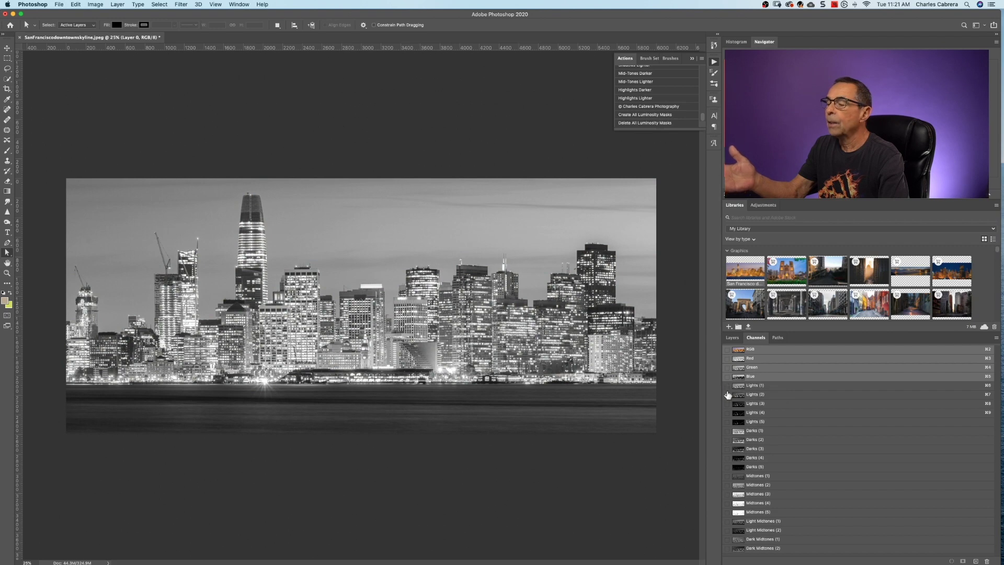
{"action": "left_click", "coordinate": [727, 395]}
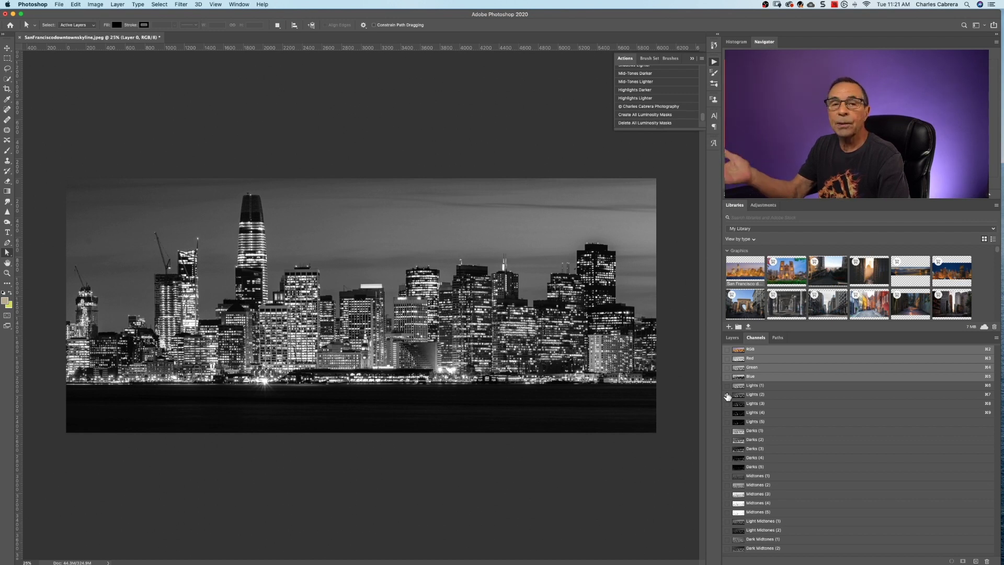
{"action": "left_click", "coordinate": [727, 396]}
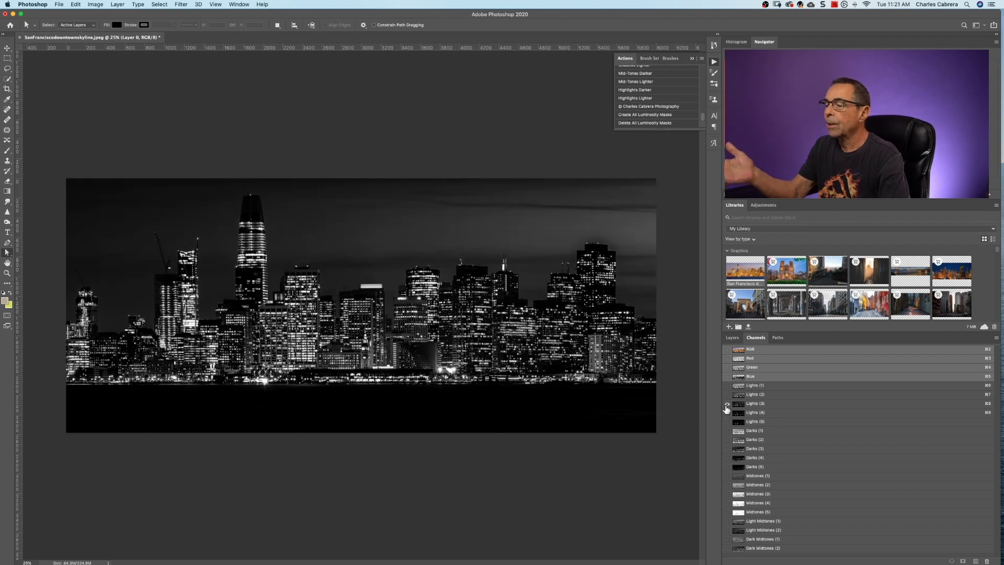
{"action": "left_click", "coordinate": [727, 401]}
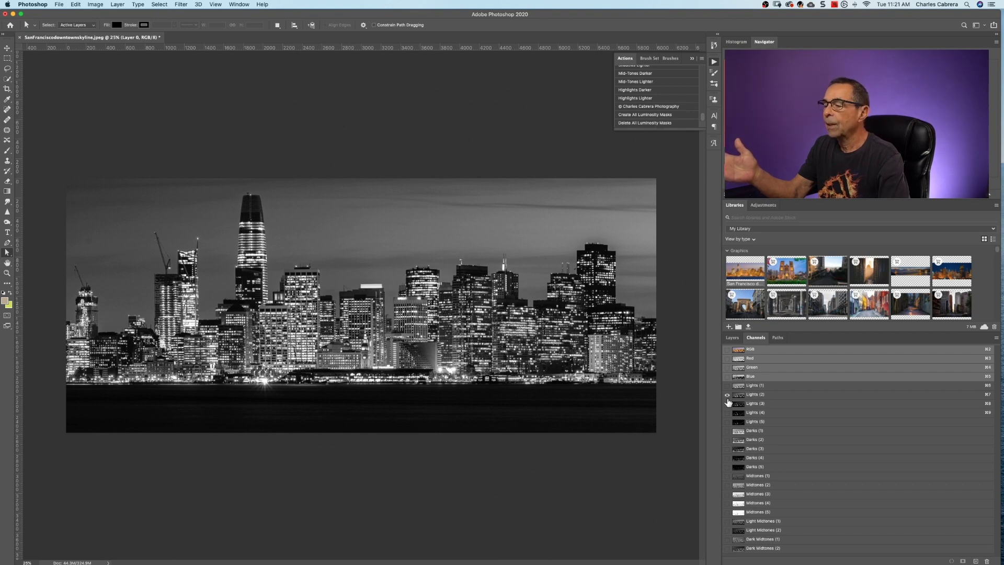
{"action": "left_click", "coordinate": [728, 403]}
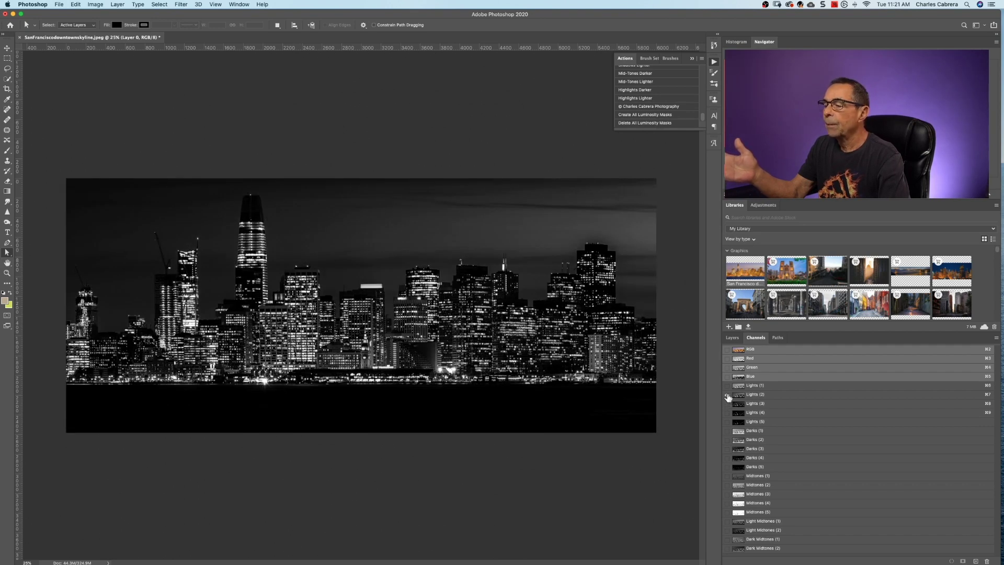
{"action": "left_click", "coordinate": [727, 413]}
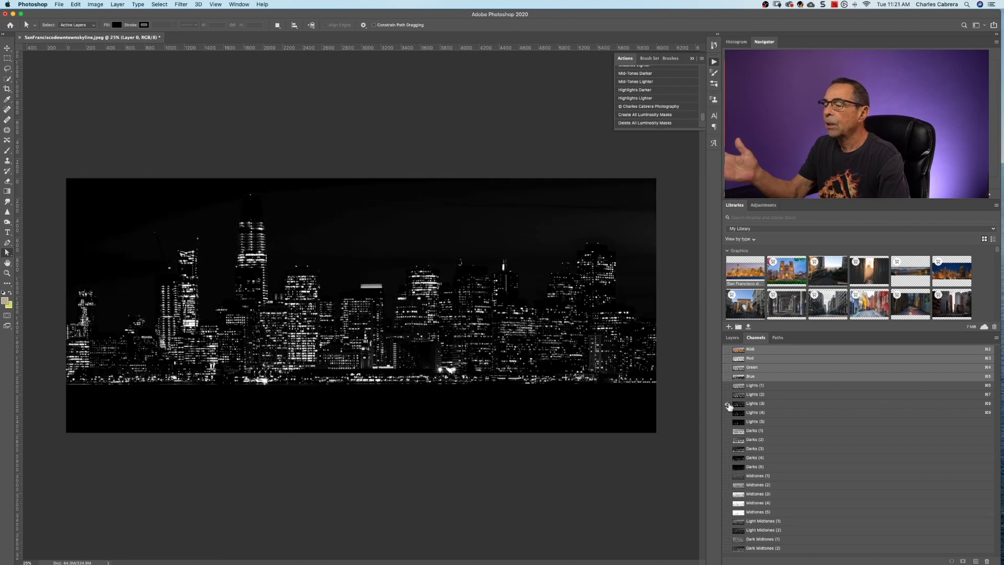
{"action": "left_click", "coordinate": [728, 396]}
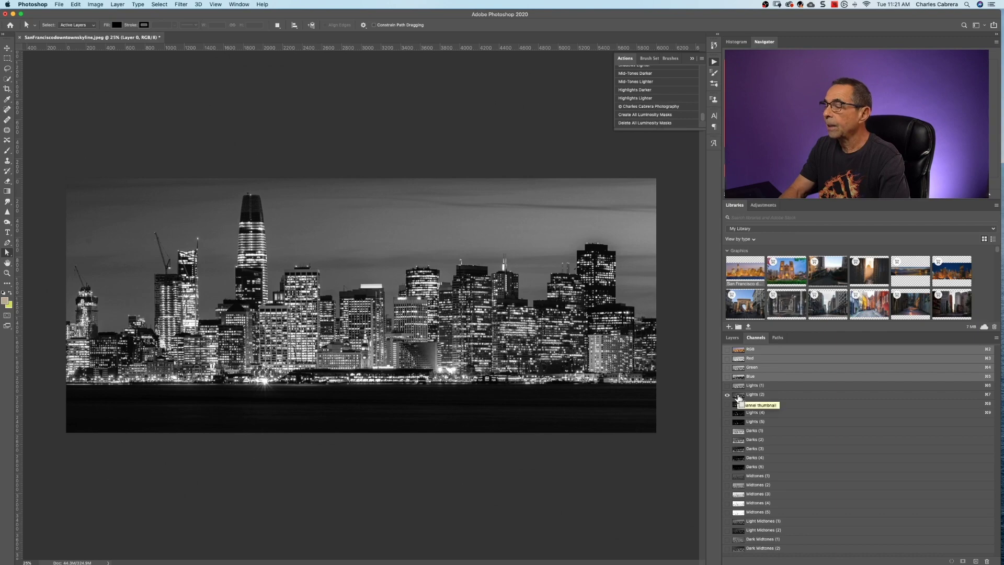
Load the Lights (2) channel as a selection and return to the RGB composite and the layer list
{"action": "left_click", "coordinate": [739, 398], "text": "super"}
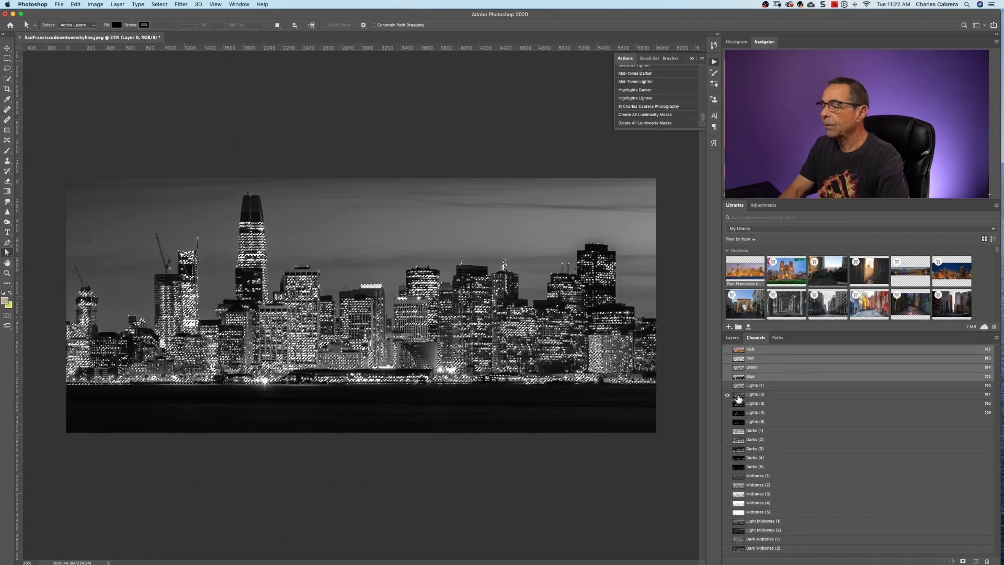
{"action": "left_click", "coordinate": [727, 350]}
{"action": "left_click", "coordinate": [728, 351]}
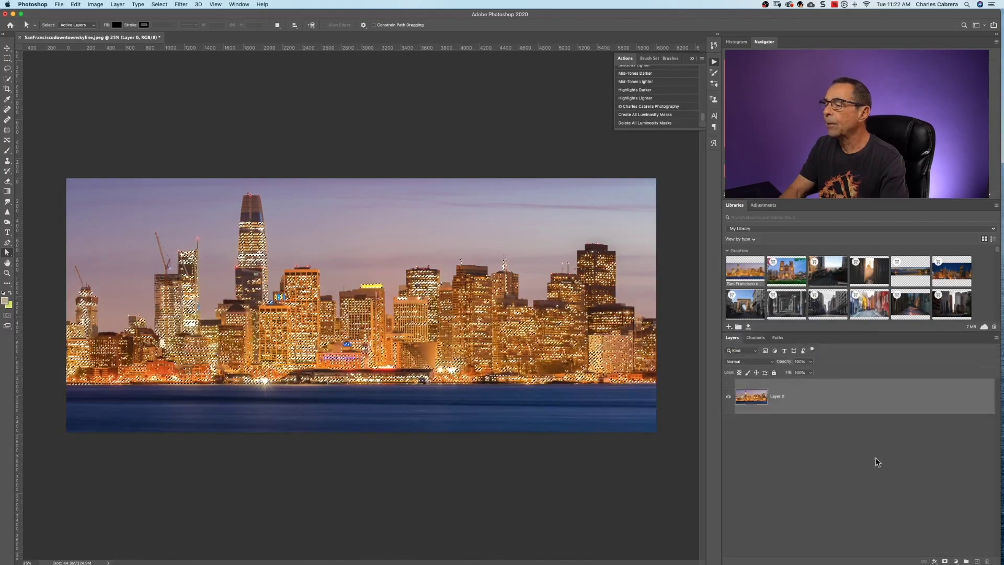
Add a Curves adjustment layer masked by the Lights (2) selection and pull its RGB curve down to darken the highlights
{"action": "left_click", "coordinate": [957, 562]}
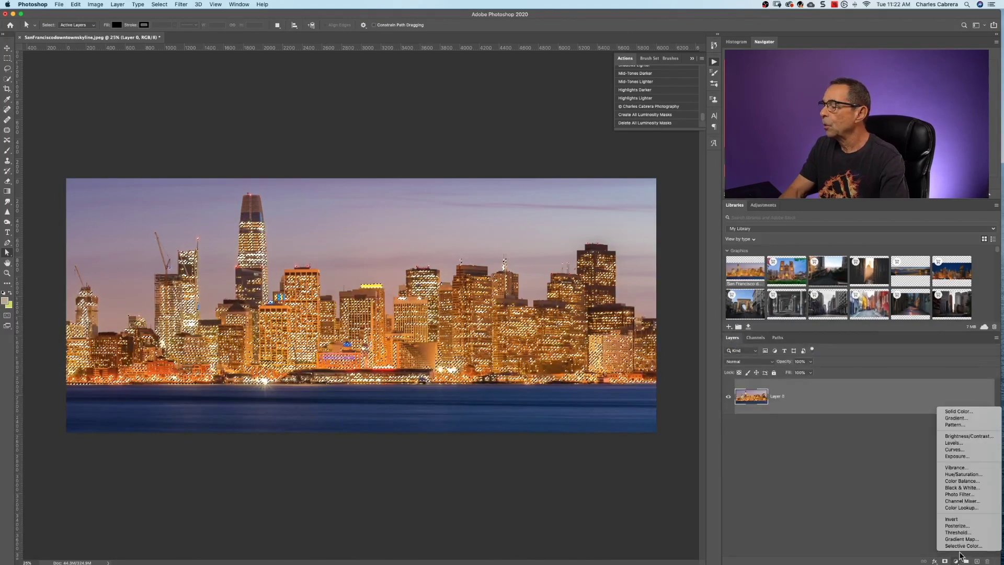
{"action": "left_click", "coordinate": [961, 451]}
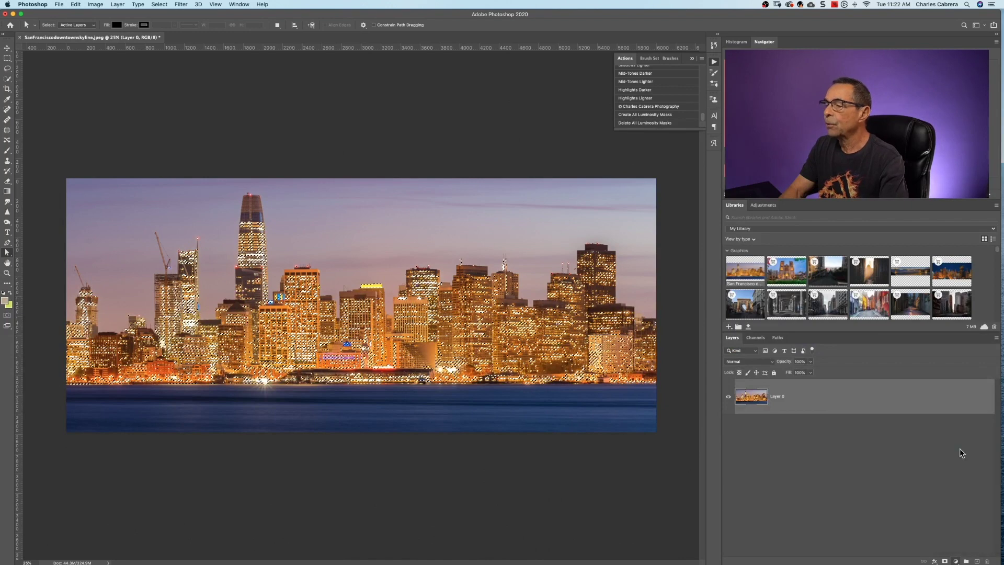
{"action": "left_click_drag", "start_coordinate": [676, 416], "coordinate": [677, 428]}
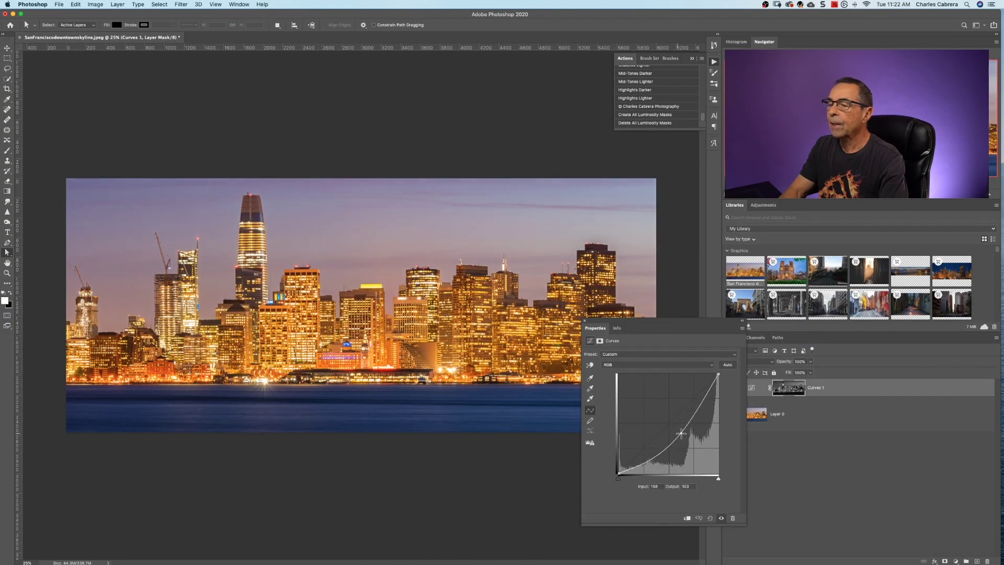
Compare the skyline photo with and without the Curves 1 adjustment
{"action": "left_click", "coordinate": [728, 392]}
{"action": "left_click", "coordinate": [728, 389]}
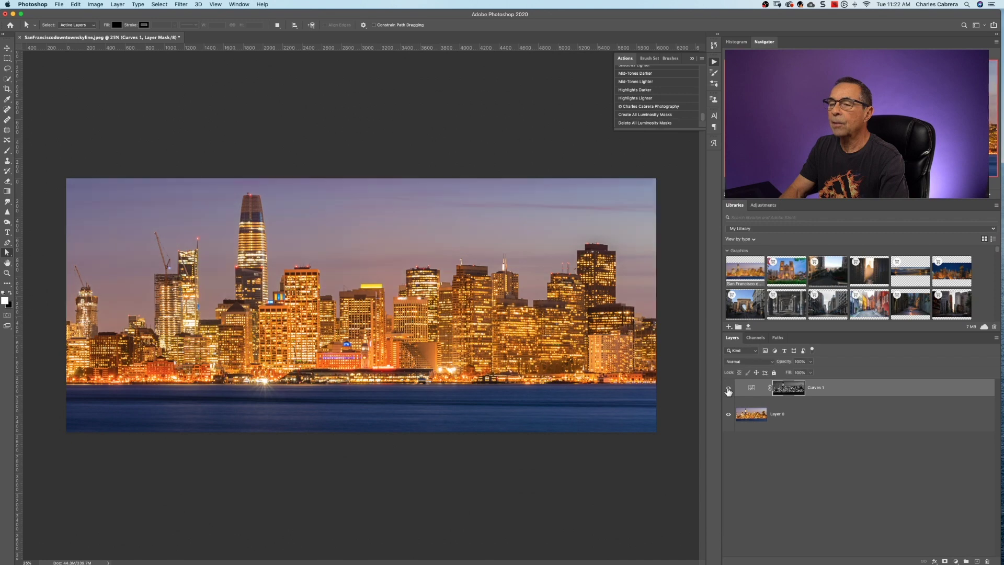
{"action": "left_click", "coordinate": [728, 391]}
{"action": "left_click", "coordinate": [728, 391]}
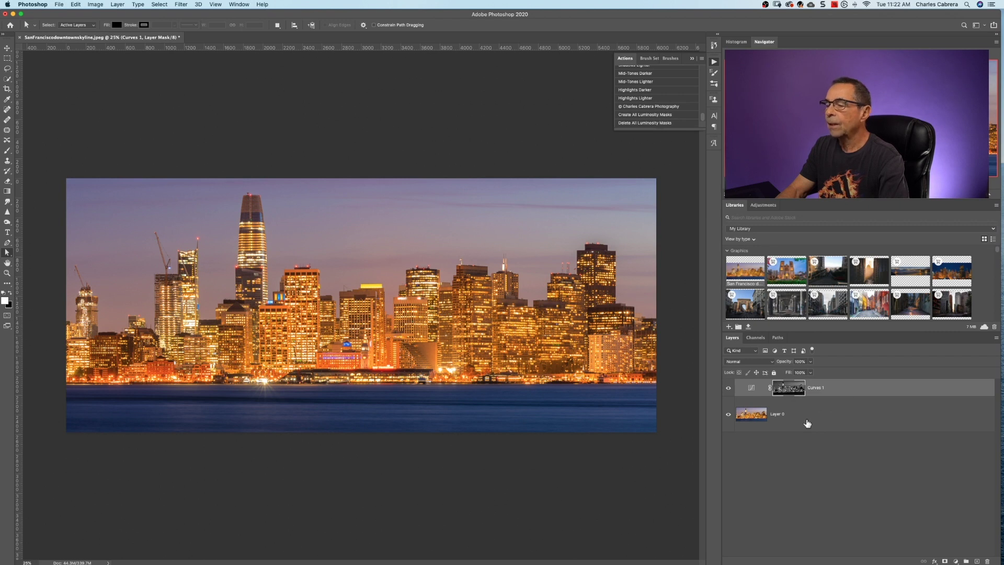
Add a Hue/Saturation adjustment layer above Curves 1 and replace its blank mask with the Curves 1 luminosity mask
{"action": "left_click", "coordinate": [956, 561]}
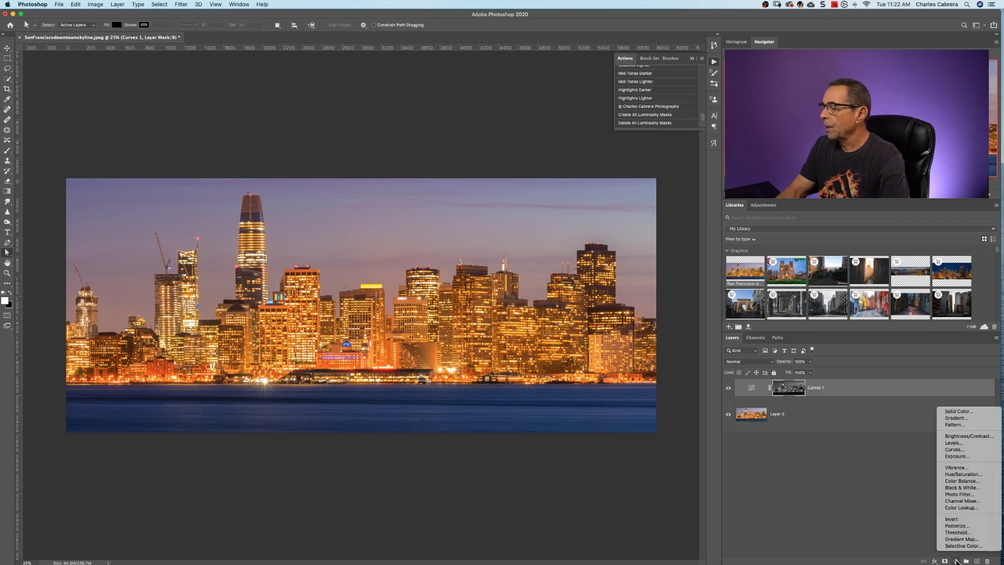
{"action": "left_click", "coordinate": [967, 474]}
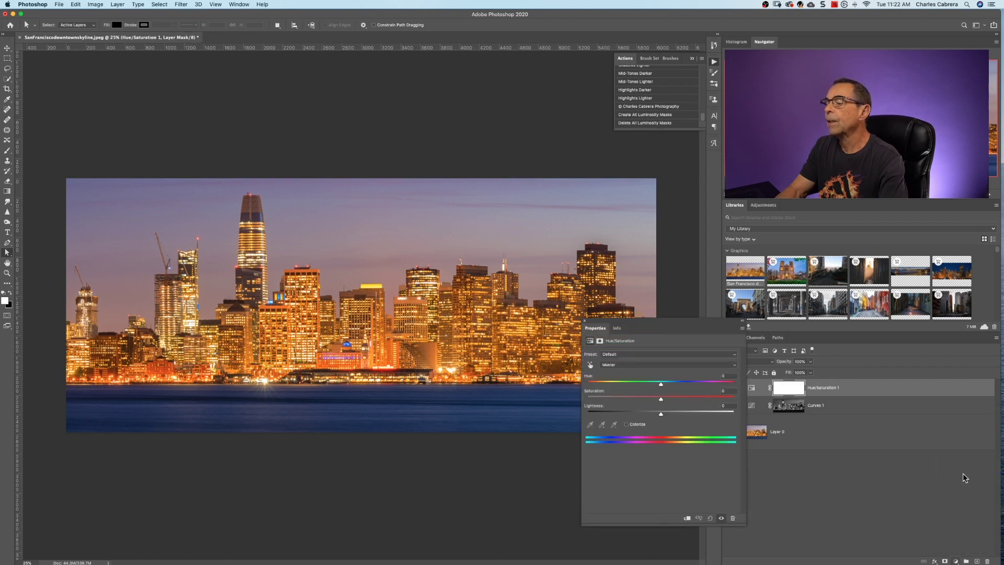
{"action": "left_click", "coordinate": [813, 413]}
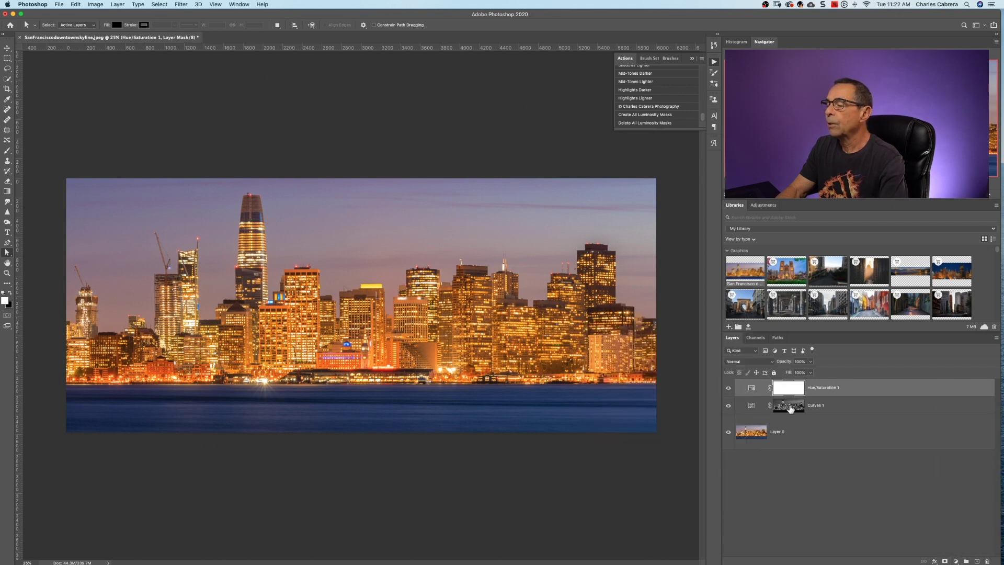
{"action": "left_click", "coordinate": [788, 408]}
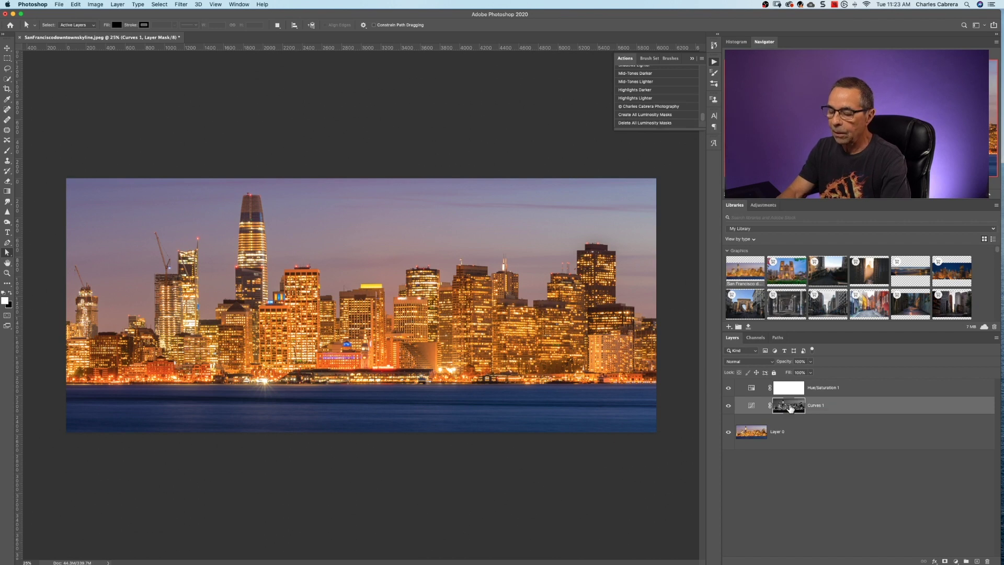
{"action": "left_click_drag", "start_coordinate": [790, 409], "coordinate": [793, 389]}
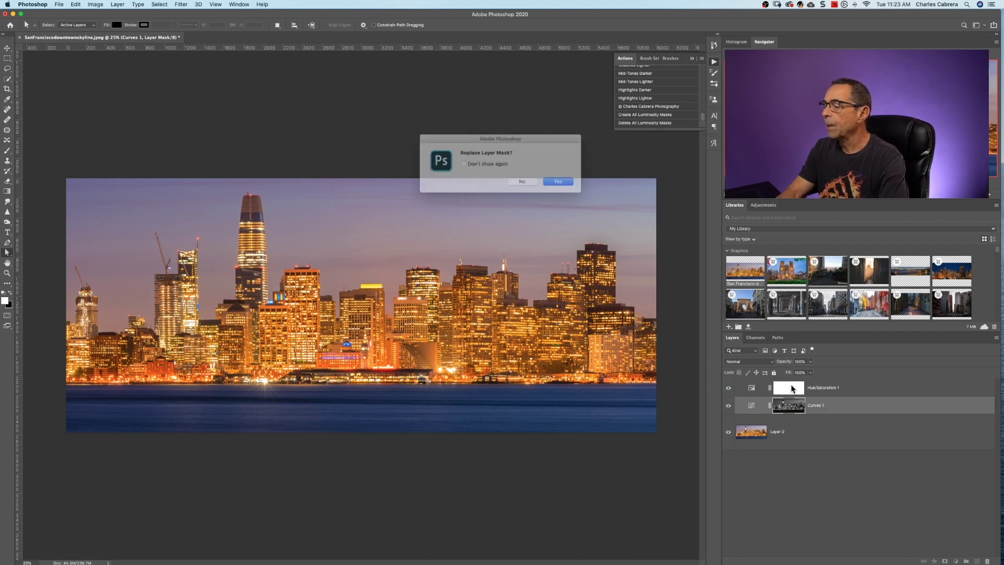
{"action": "left_click", "coordinate": [557, 182]}
Turn on Colorize for the Hue/Saturation 1 adjustment and shift its hue to tint the masked highlights
{"action": "left_click", "coordinate": [752, 388]}
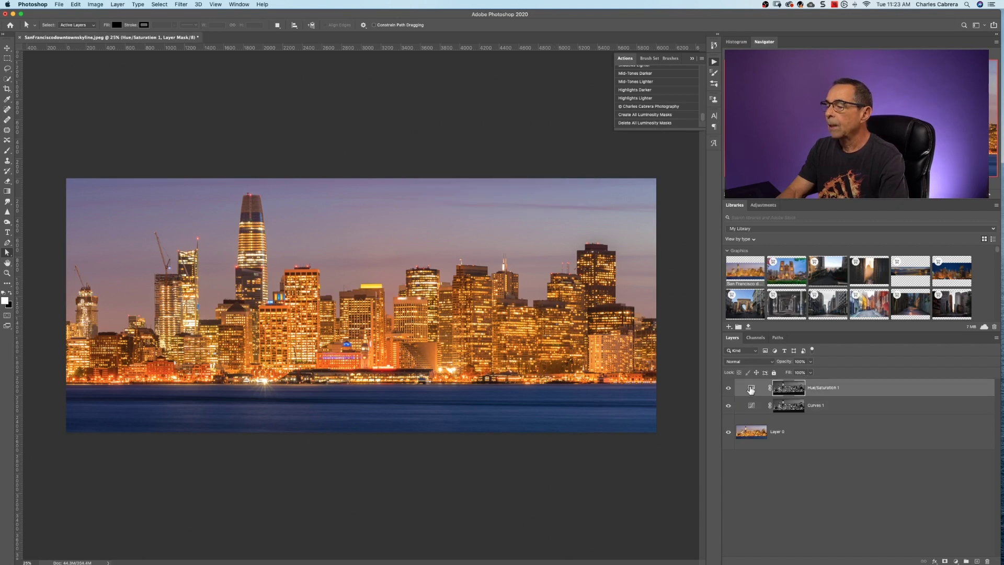
{"action": "left_click", "coordinate": [751, 390]}
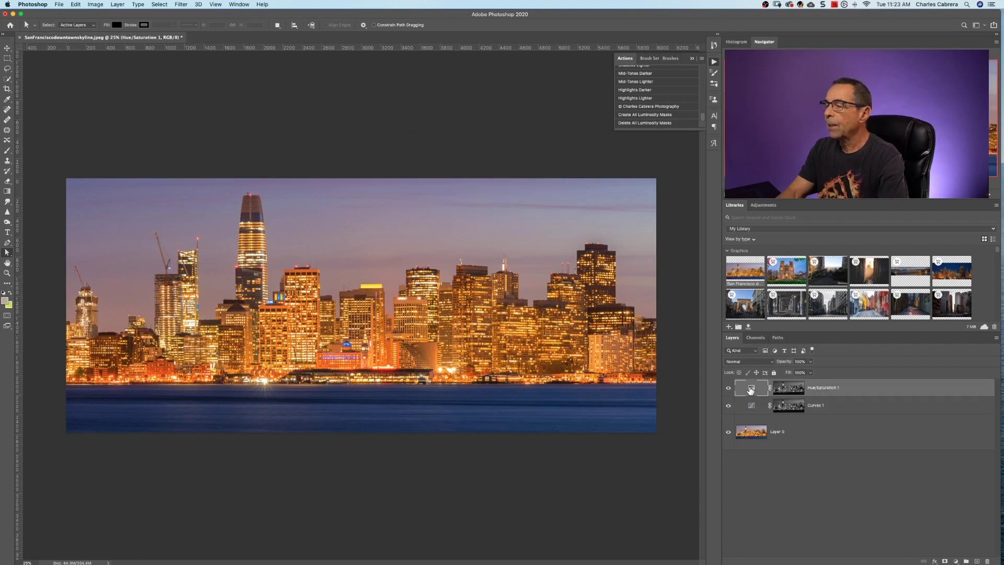
{"action": "double_click", "coordinate": [751, 389]}
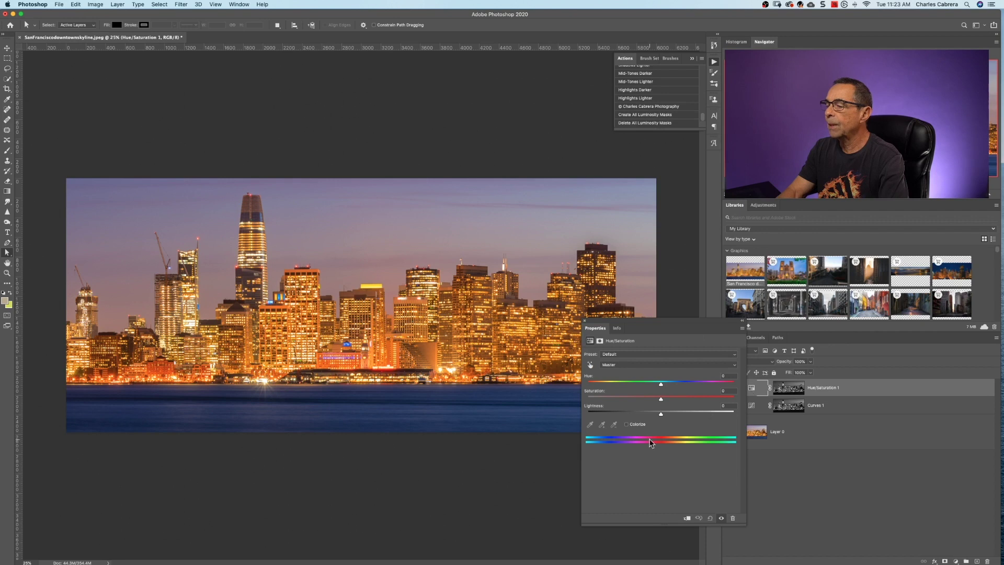
{"action": "left_click", "coordinate": [628, 424]}
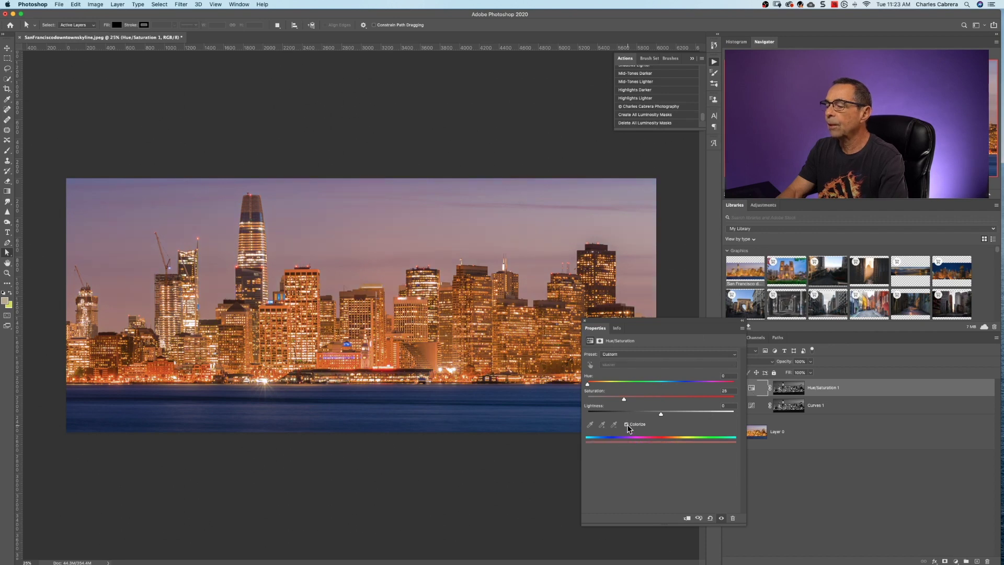
{"action": "left_click_drag", "start_coordinate": [602, 386], "coordinate": [674, 418]}
{"action": "left_click", "coordinate": [585, 320]}
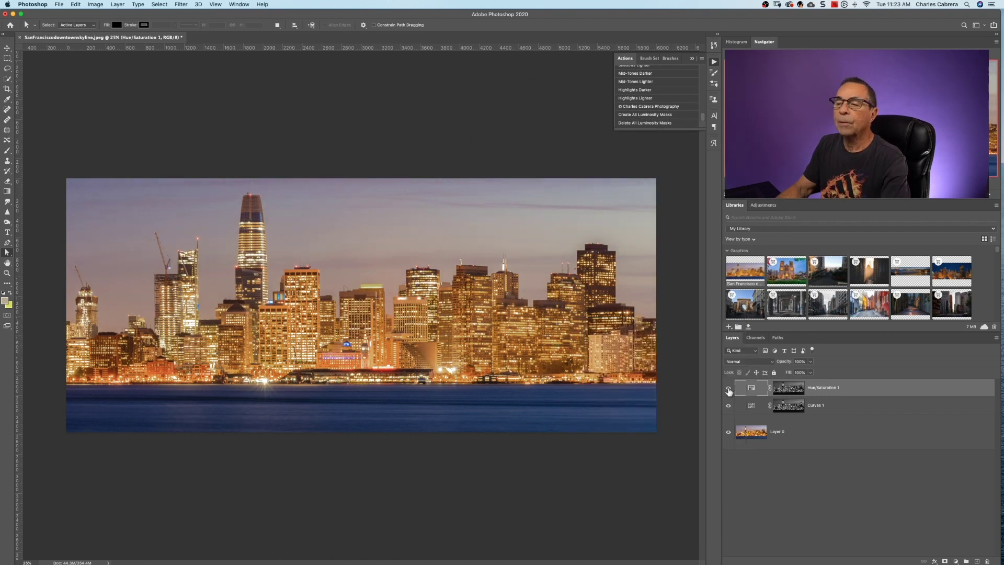
Compare the skyline photo with and without the Hue/Saturation 1 adjustment
{"action": "left_click", "coordinate": [729, 391]}
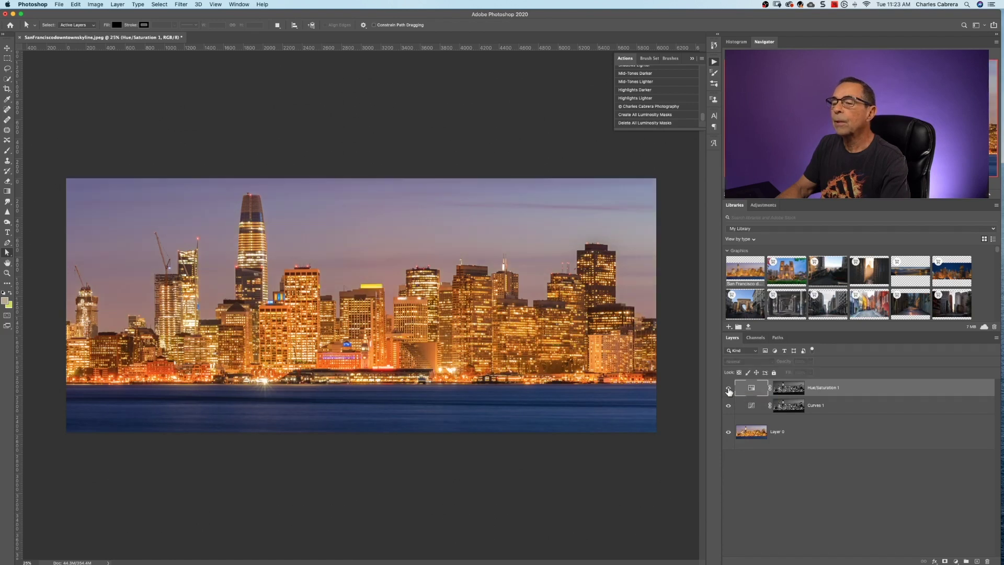
{"action": "left_click", "coordinate": [728, 391]}
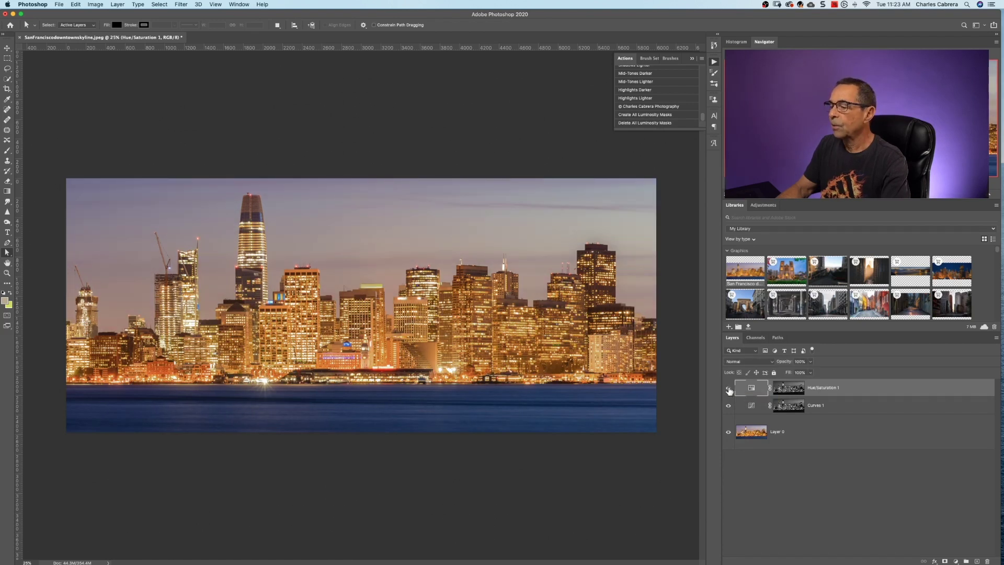
{"action": "left_click", "coordinate": [729, 391]}
{"action": "left_click", "coordinate": [729, 391]}
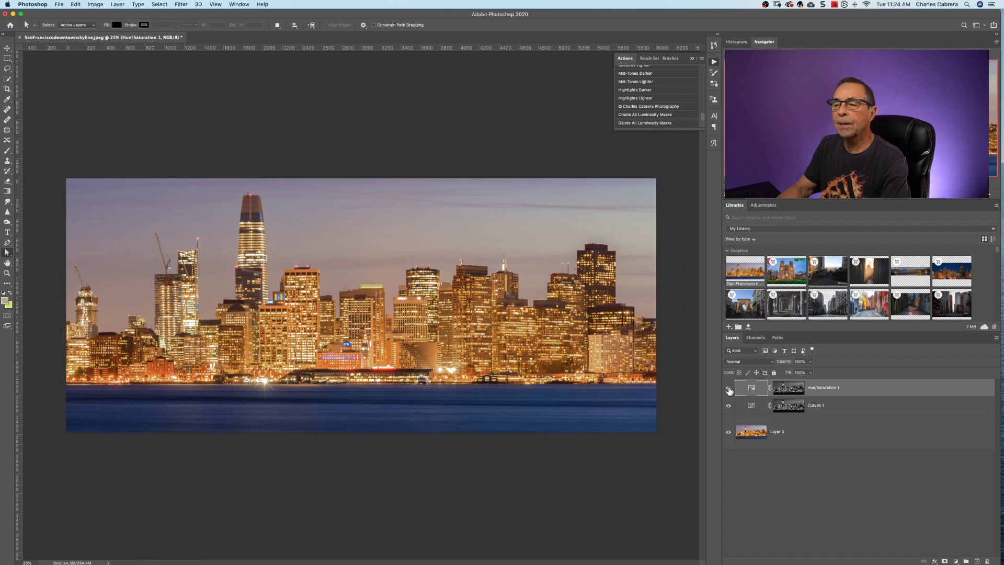
{"action": "left_click", "coordinate": [729, 392]}
{"action": "left_click", "coordinate": [728, 392]}
{"action": "left_click", "coordinate": [729, 391]}
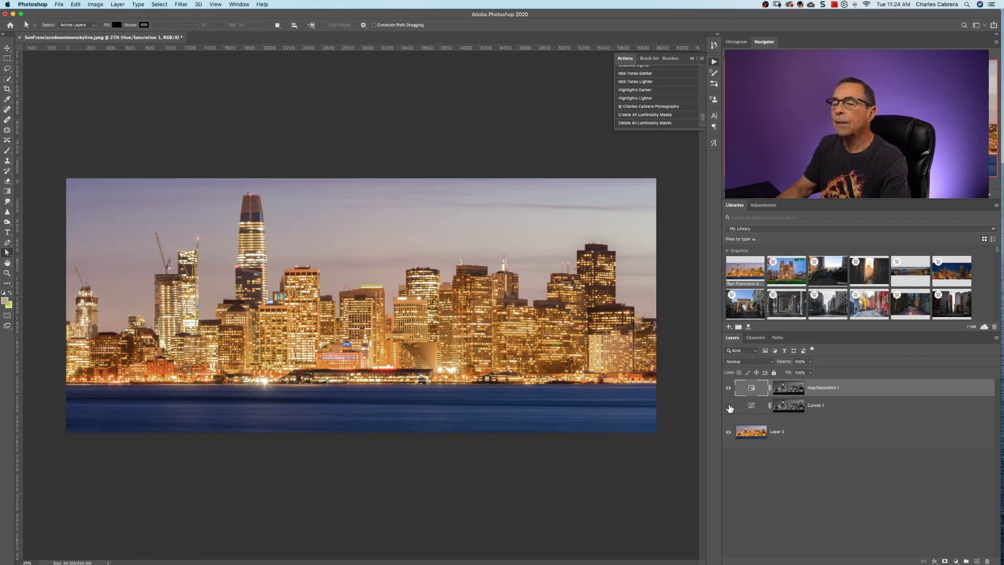
Compare the image with and without Curves 1, and view the original Layer 0 alone against the fully adjusted result
{"action": "left_click", "coordinate": [730, 406]}
{"action": "left_click", "coordinate": [730, 407]}
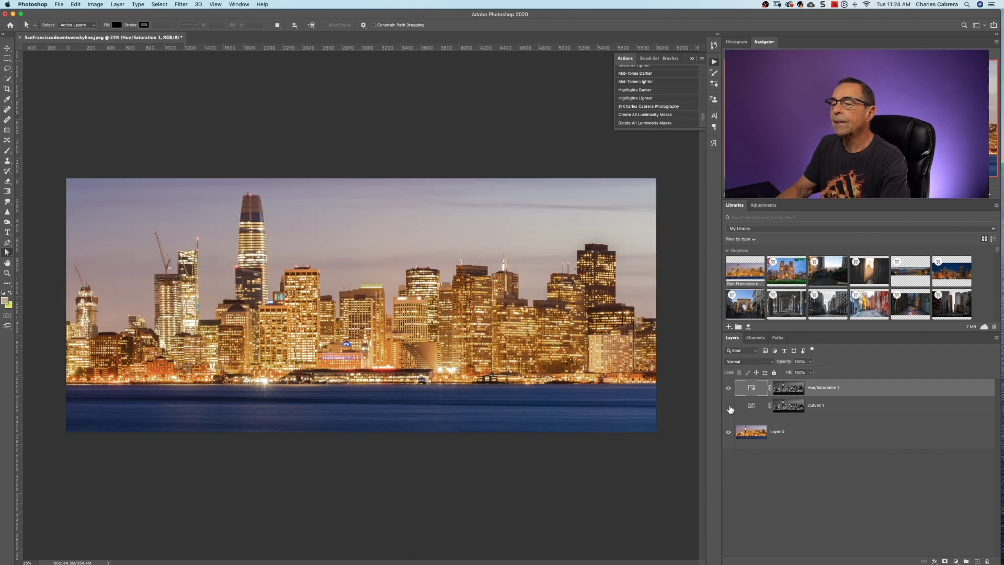
{"action": "left_click", "coordinate": [730, 406]}
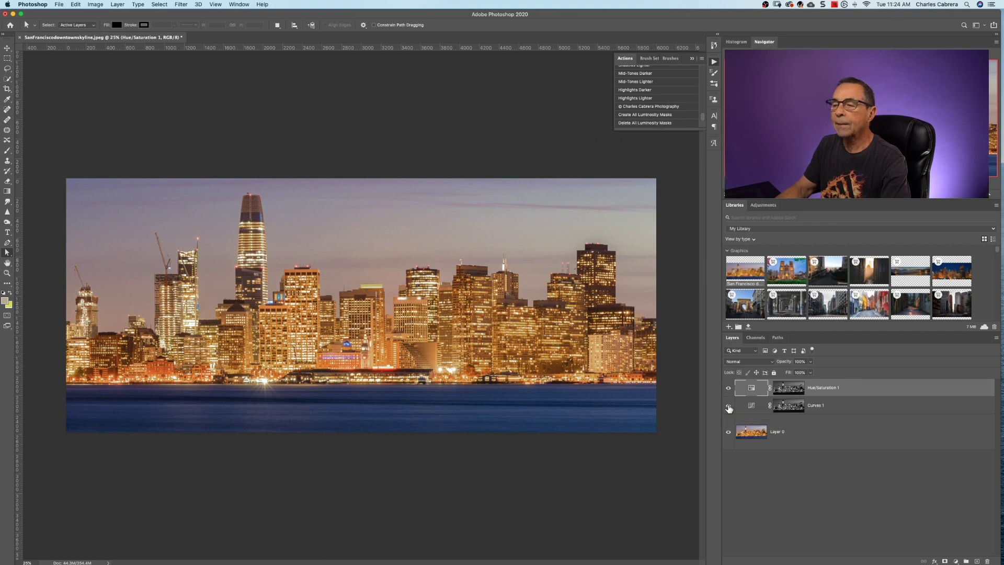
{"action": "left_click", "coordinate": [729, 432], "text": "alt"}
{"action": "left_click", "coordinate": [729, 432], "text": "alt"}
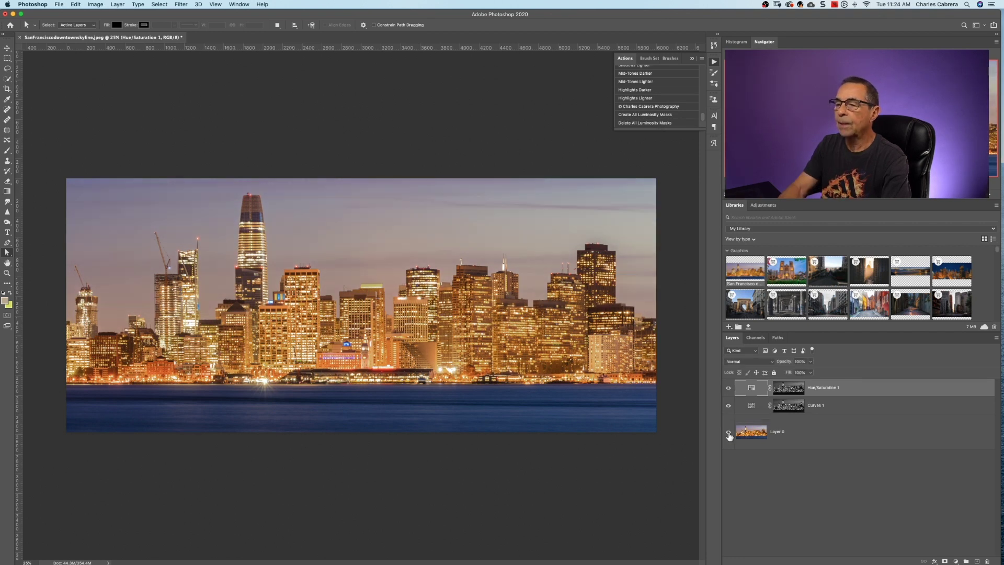